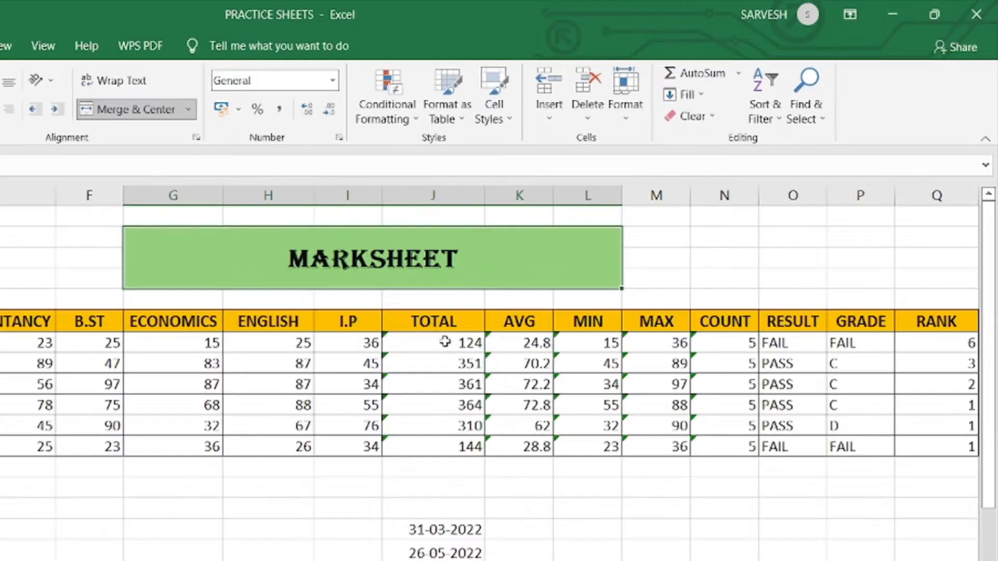
Set up a Greater Than highlight rule with threshold 350 on the TOTAL values in J7:J12.
left_click_drag(606, 240, 603, 311)
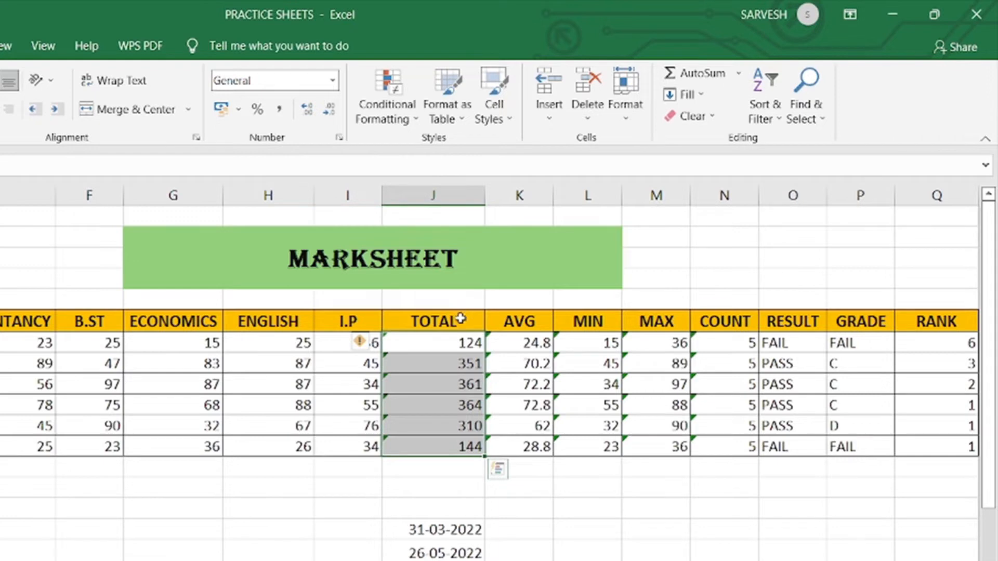
left_click(406, 102)
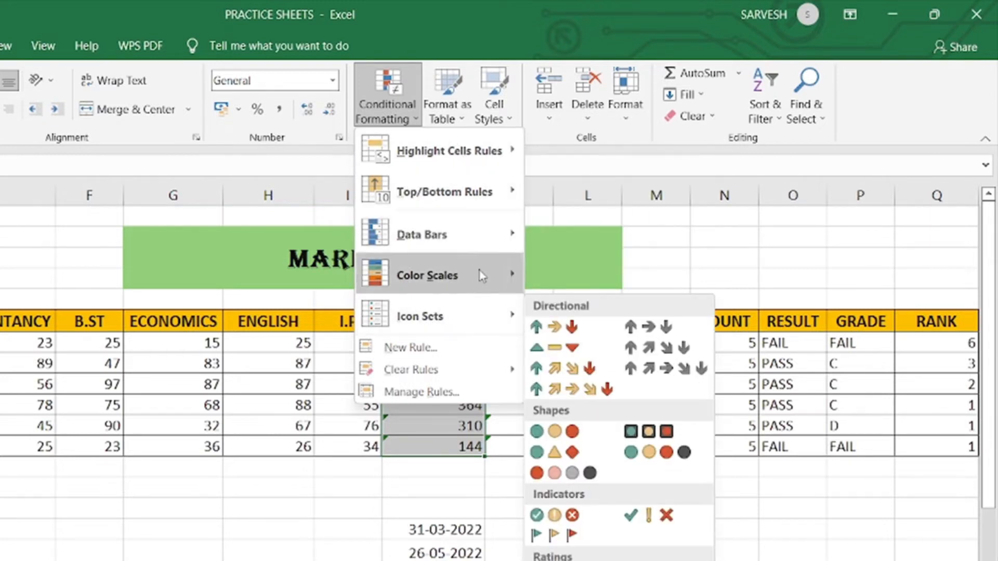
mouse_move(480, 218)
mouse_move(470, 179)
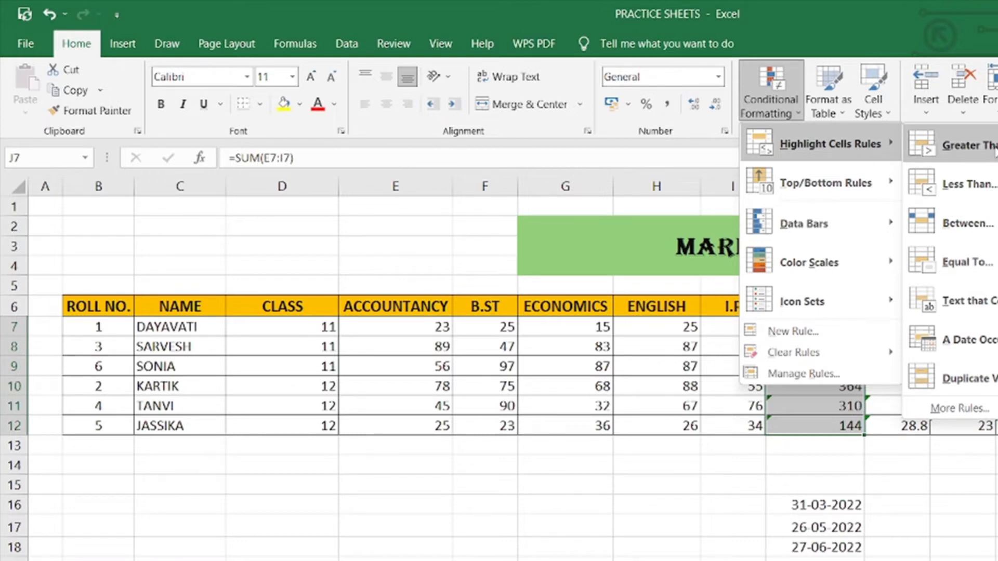
left_click(962, 145)
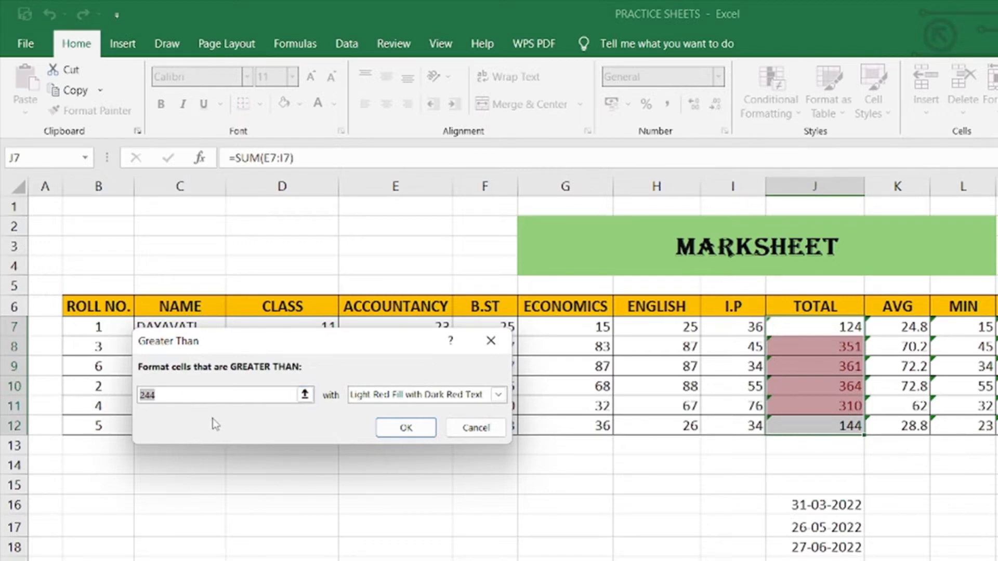
type("3")
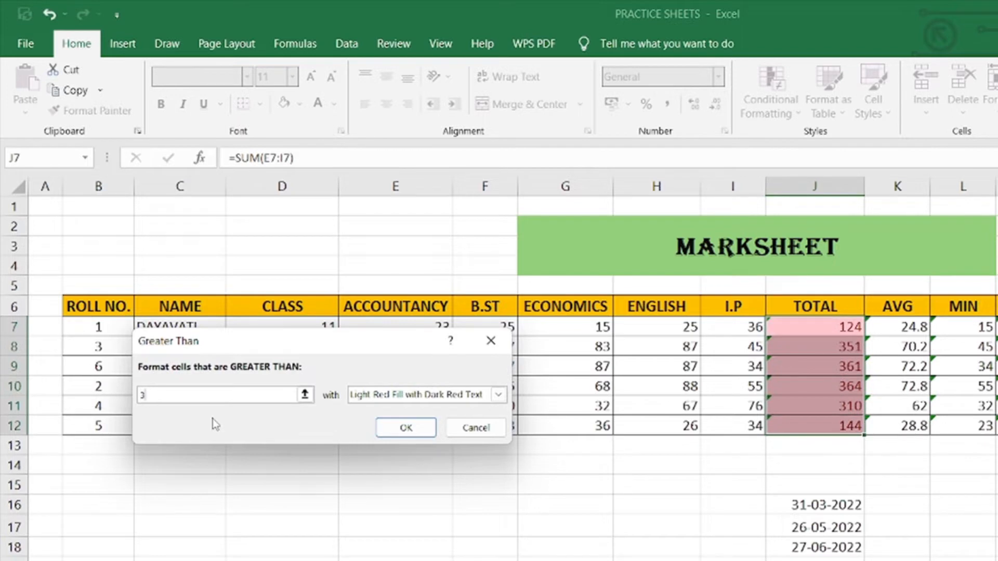
type("50")
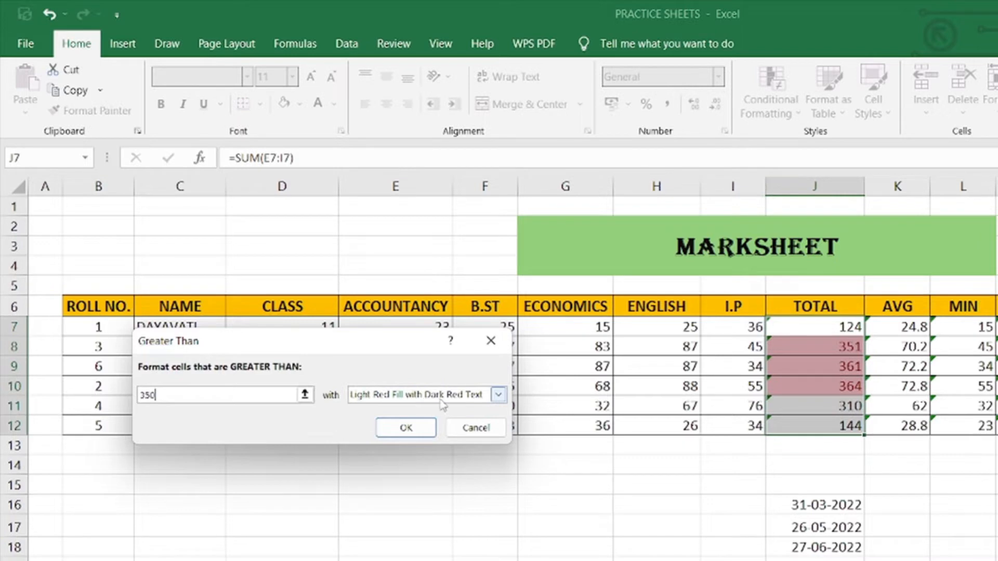
Give the Greater Than rule a custom format with bold font and a teal background fill, and apply it to the totals.
left_click(497, 395)
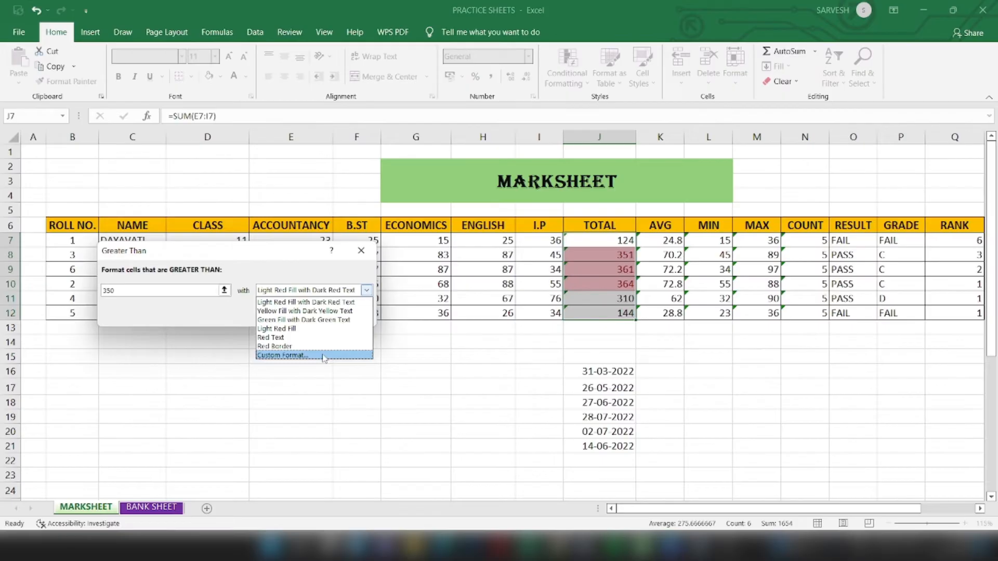
left_click(324, 355)
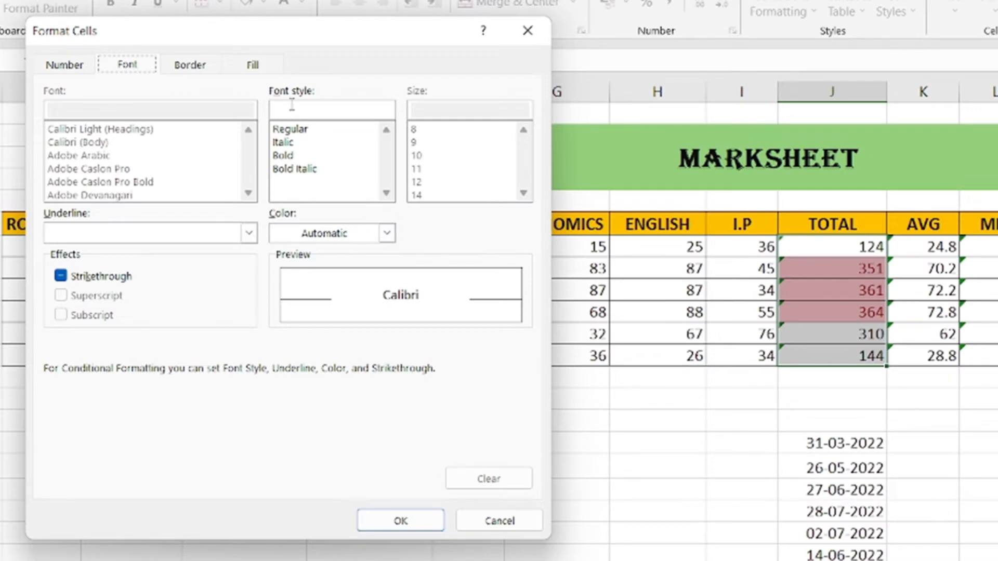
left_click(314, 157)
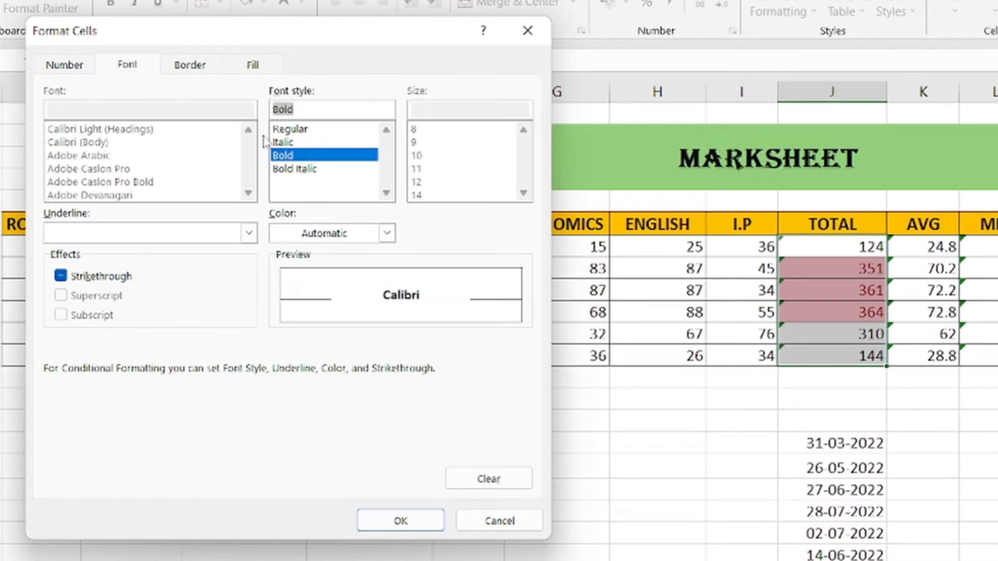
left_click(197, 74)
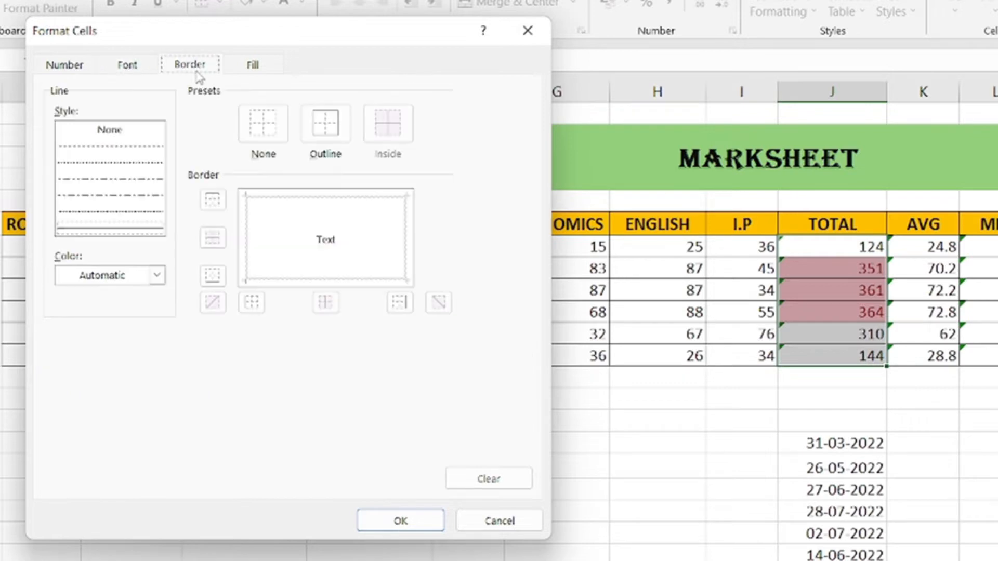
left_click(253, 65)
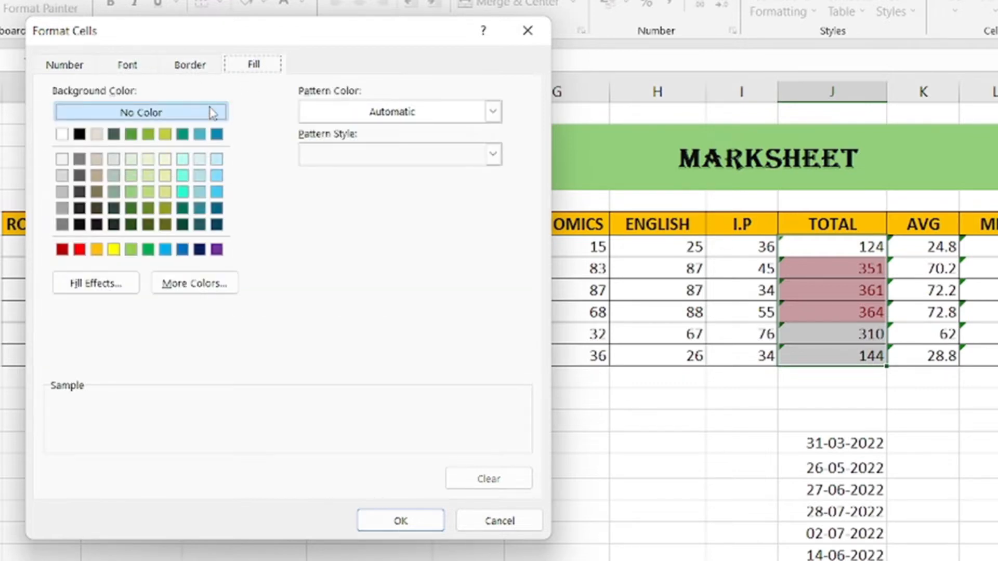
left_click(199, 135)
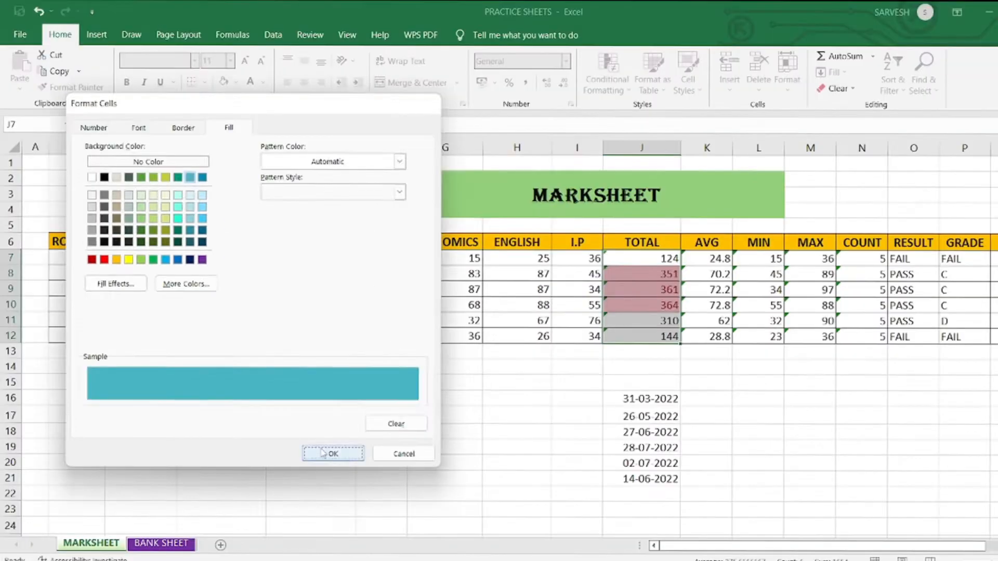
left_click(400, 521)
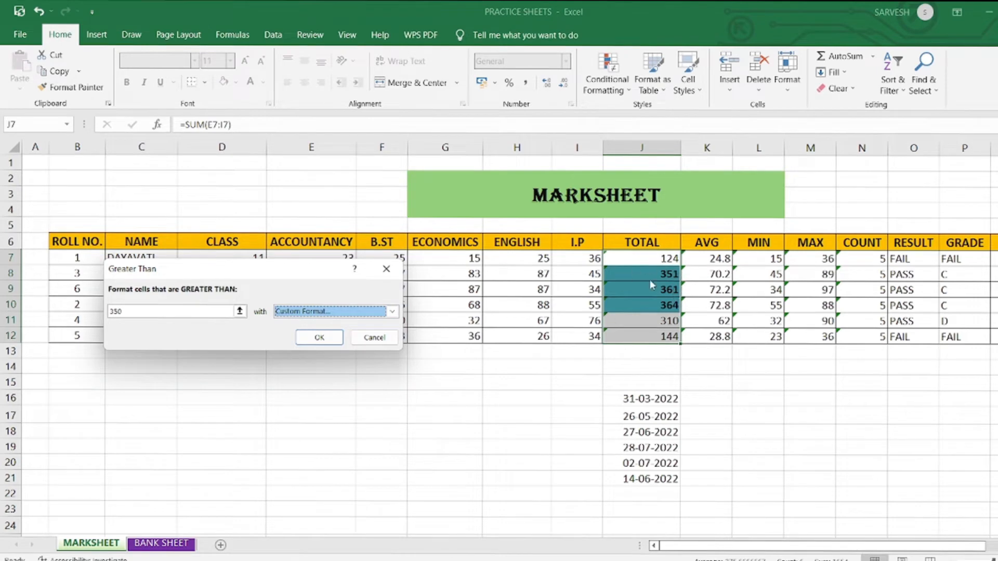
left_click(334, 341)
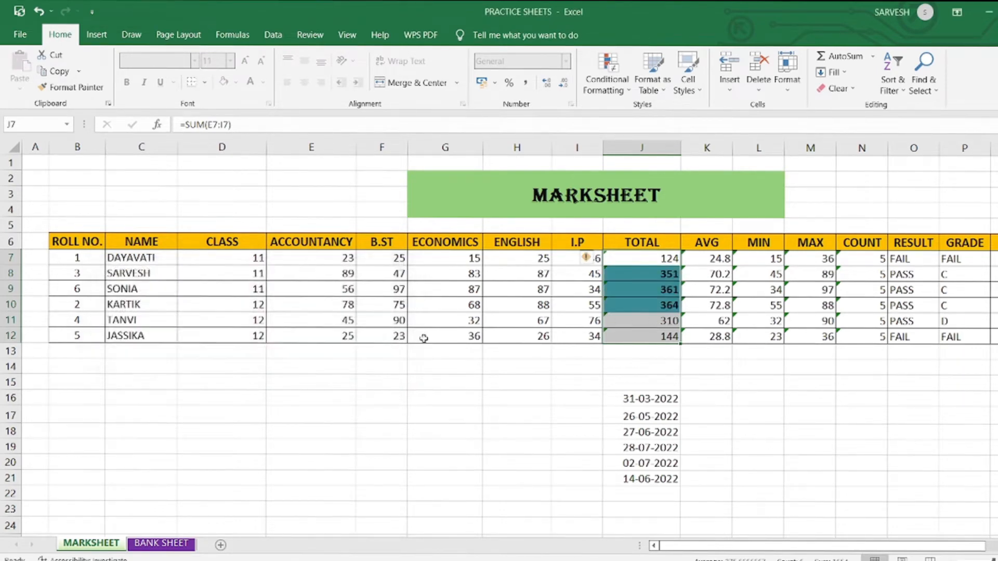
left_click(607, 364)
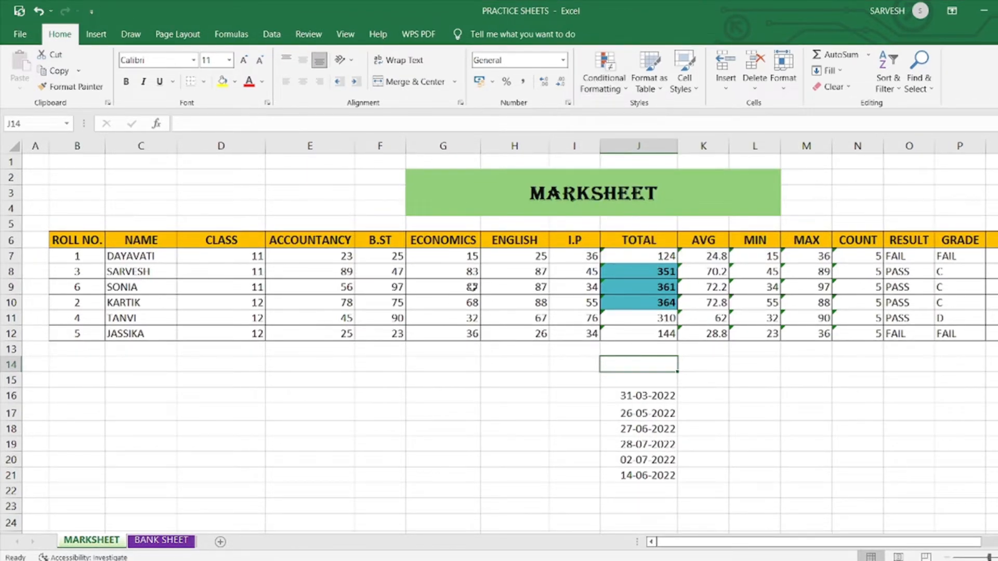
Highlight the ACCOUNTANCY marks in E7:E12 that are less than 70 using Green Fill with Dark Green Text.
left_click_drag(335, 257, 341, 336)
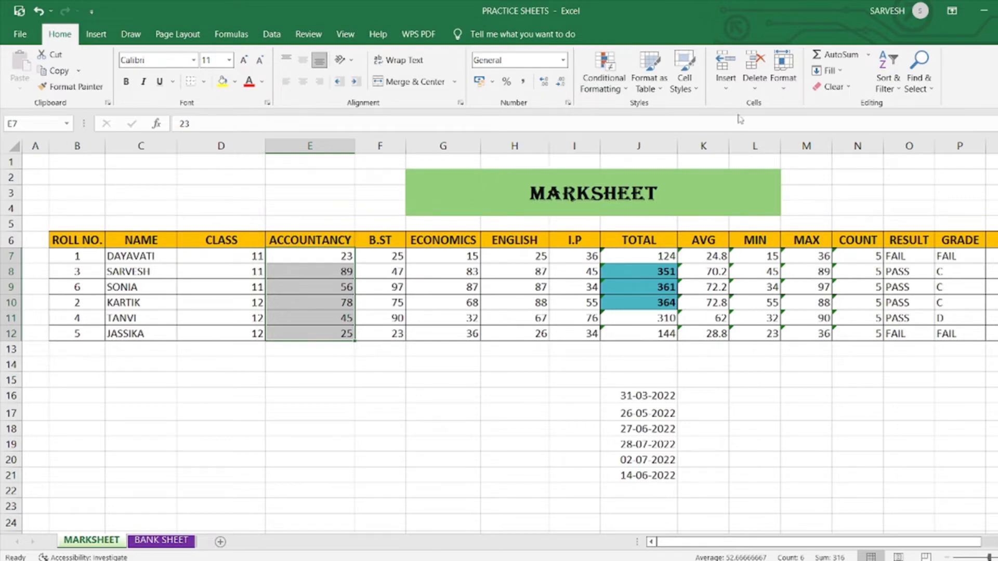
left_click(602, 82)
mouse_move(623, 117)
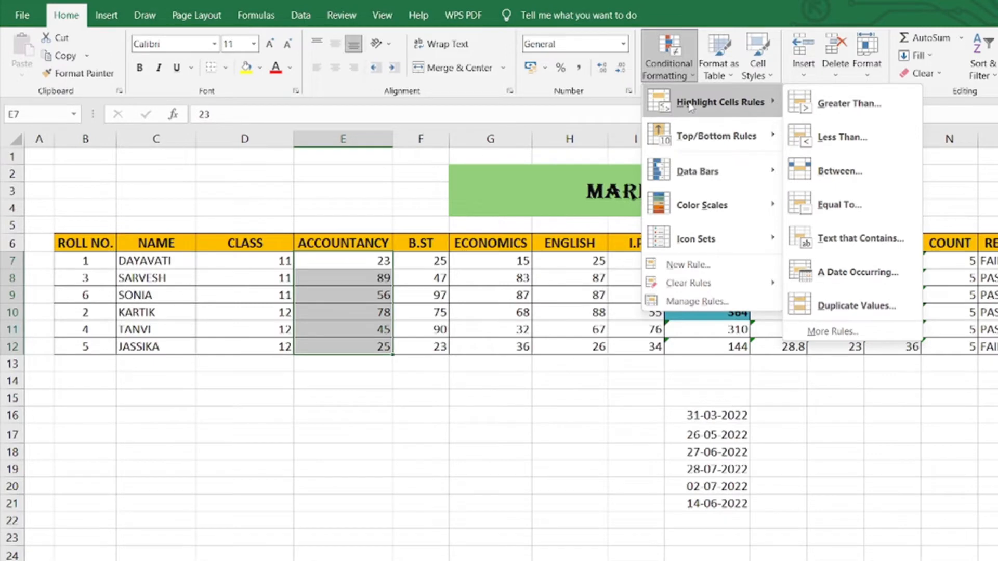
left_click(891, 147)
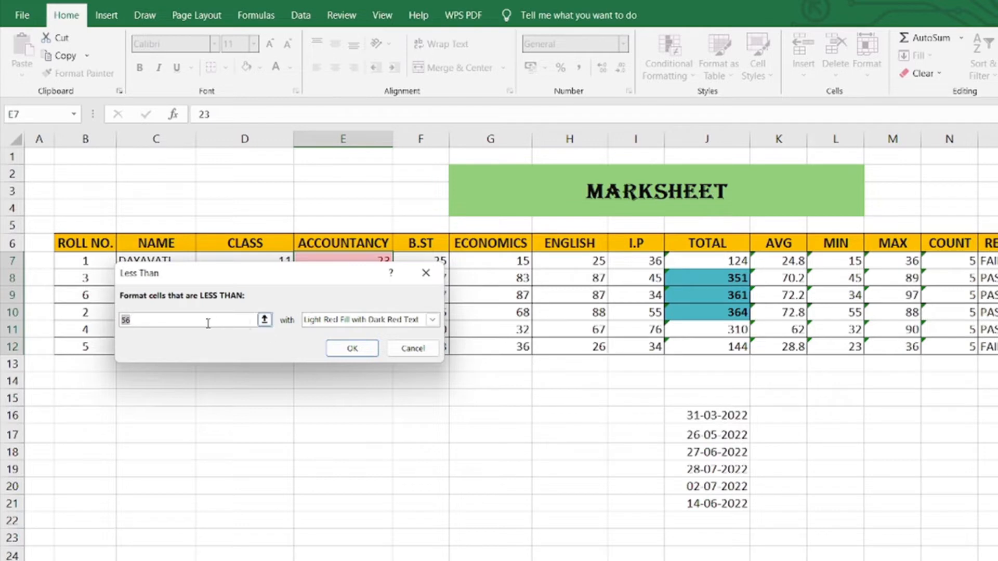
type("70")
left_click_drag(203, 281, 347, 423)
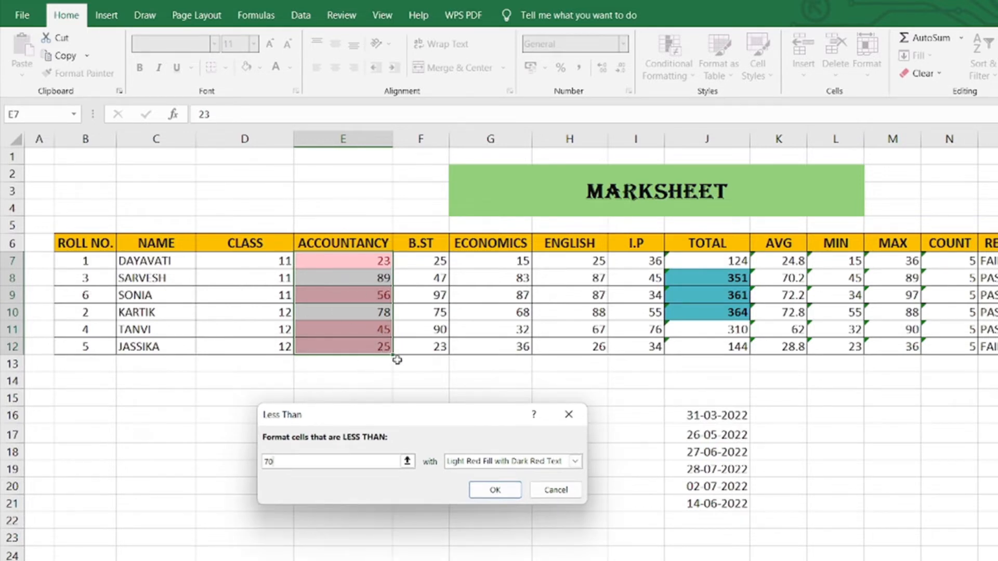
left_click(529, 466)
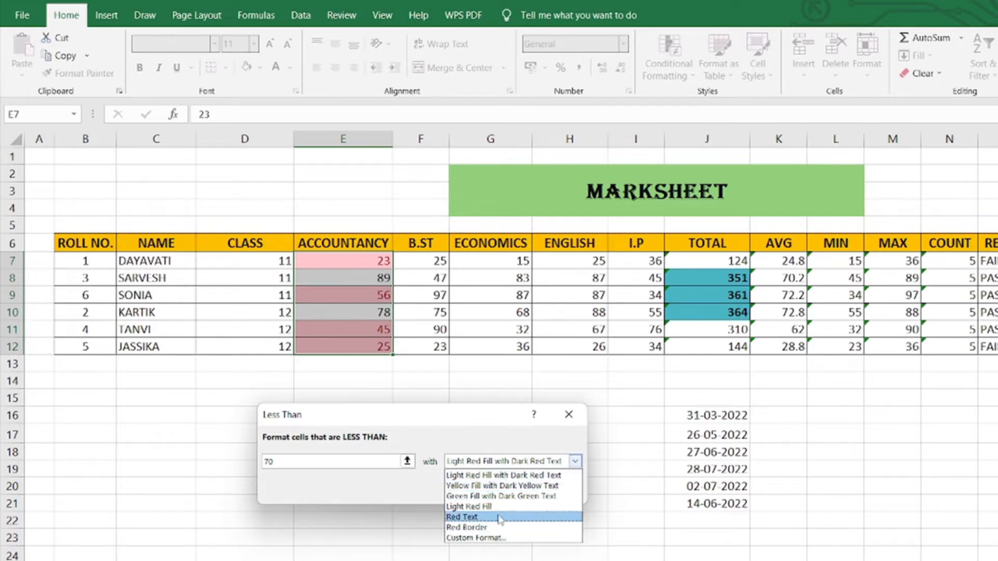
left_click(499, 496)
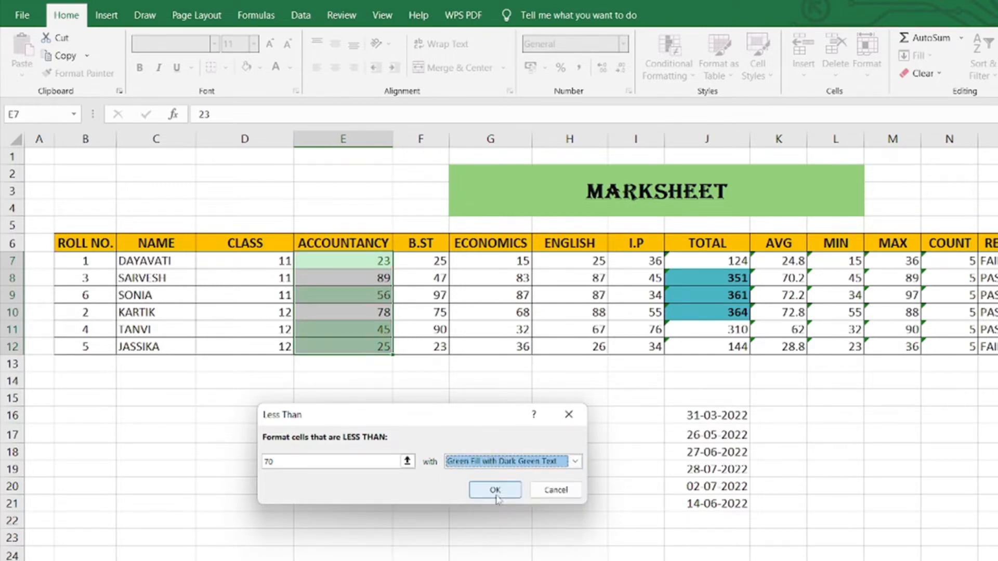
left_click(495, 490)
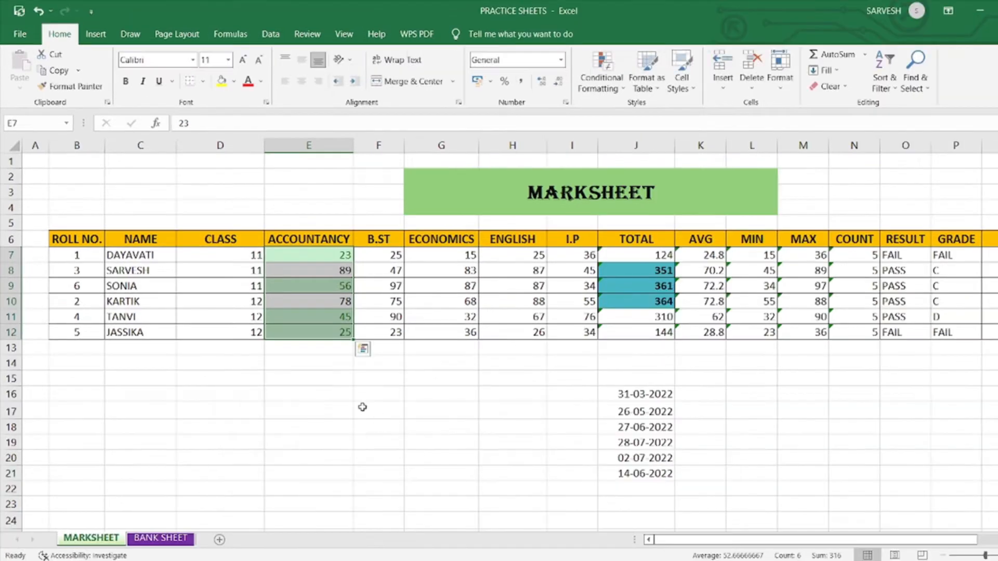
left_click(362, 407)
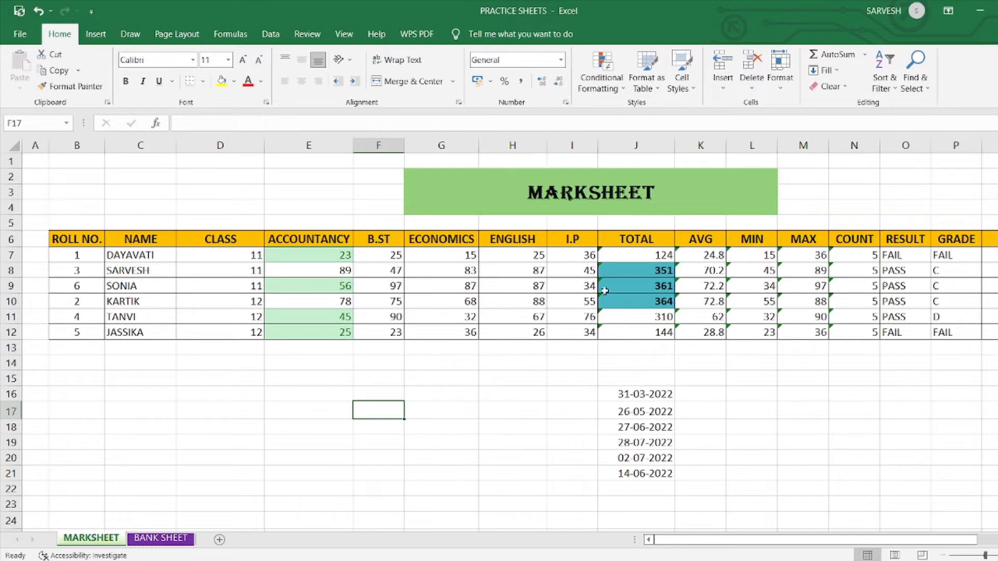
Clear the conditional formatting rules from the entire sheet.
left_click_drag(310, 256, 384, 333)
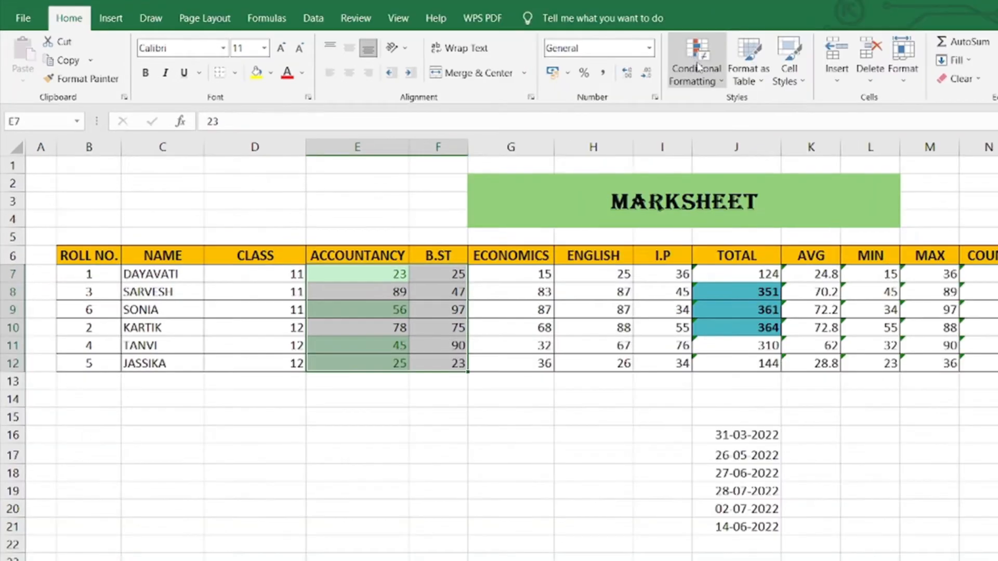
left_click(699, 66)
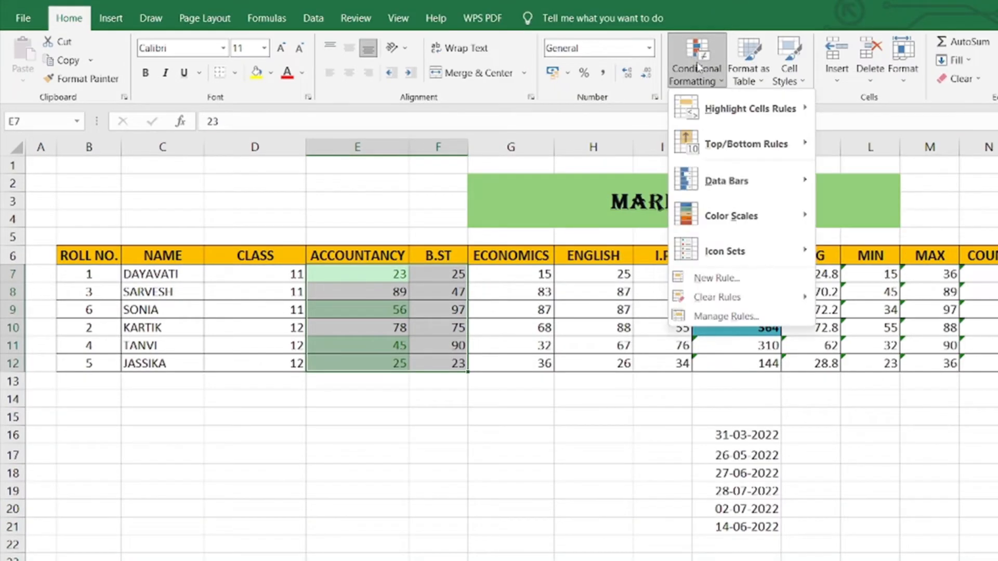
mouse_move(748, 301)
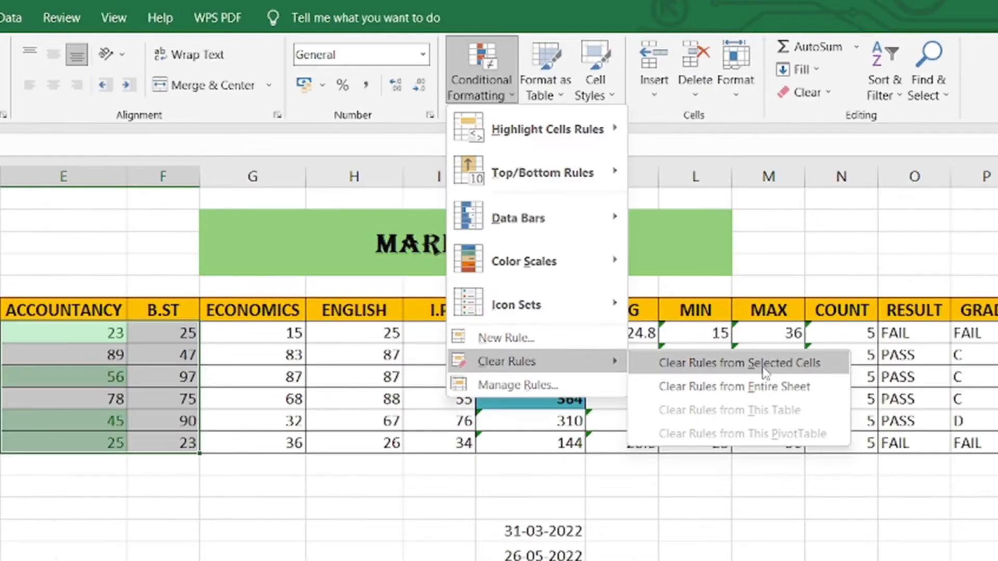
left_click(791, 393)
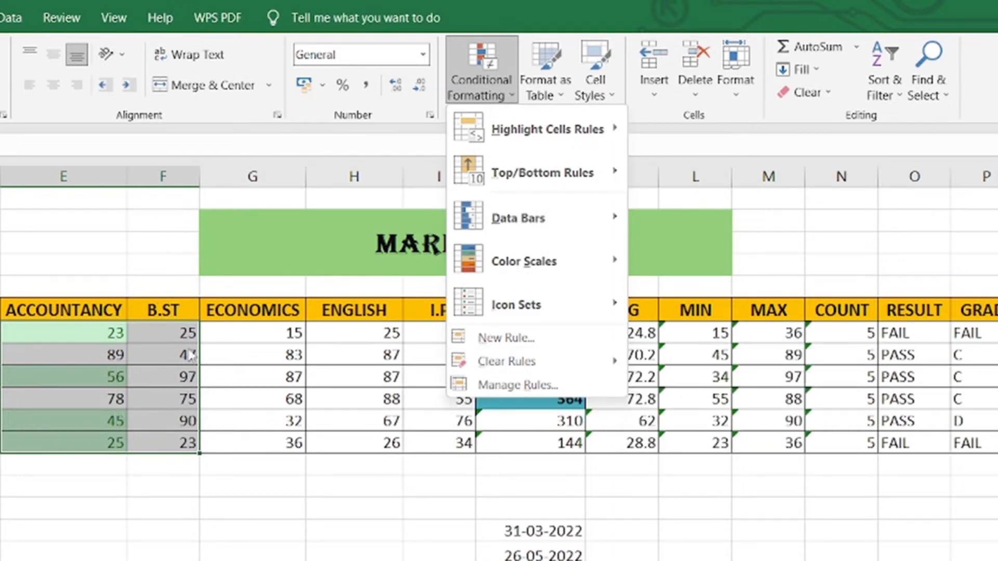
mouse_move(494, 364)
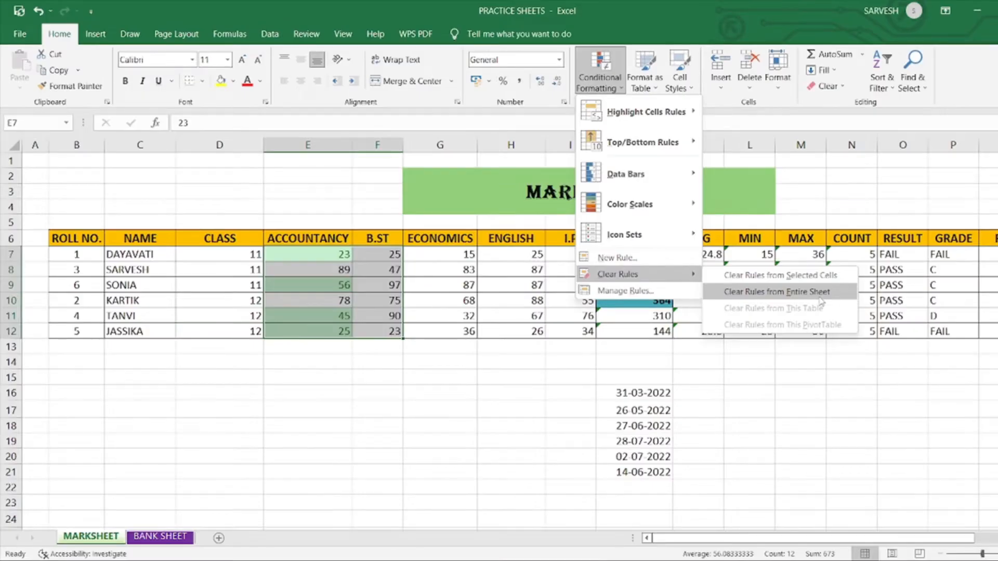
left_click(820, 297)
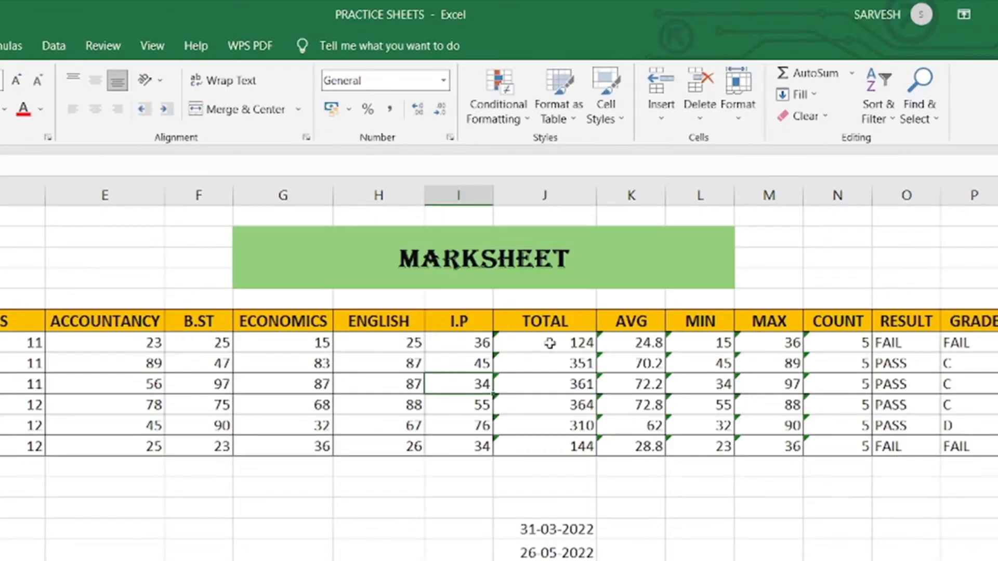
left_click(599, 72)
mouse_move(543, 166)
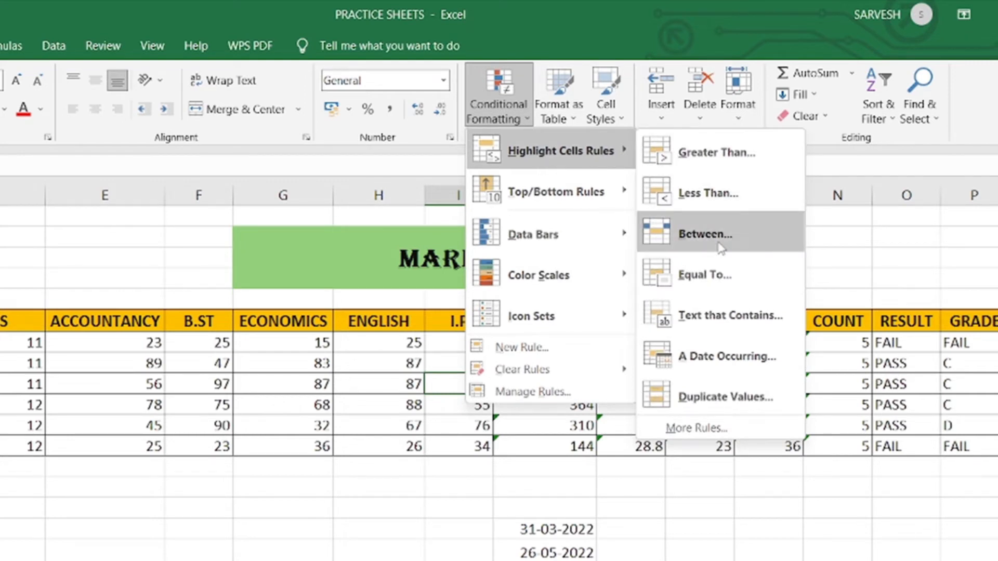
left_click(397, 389)
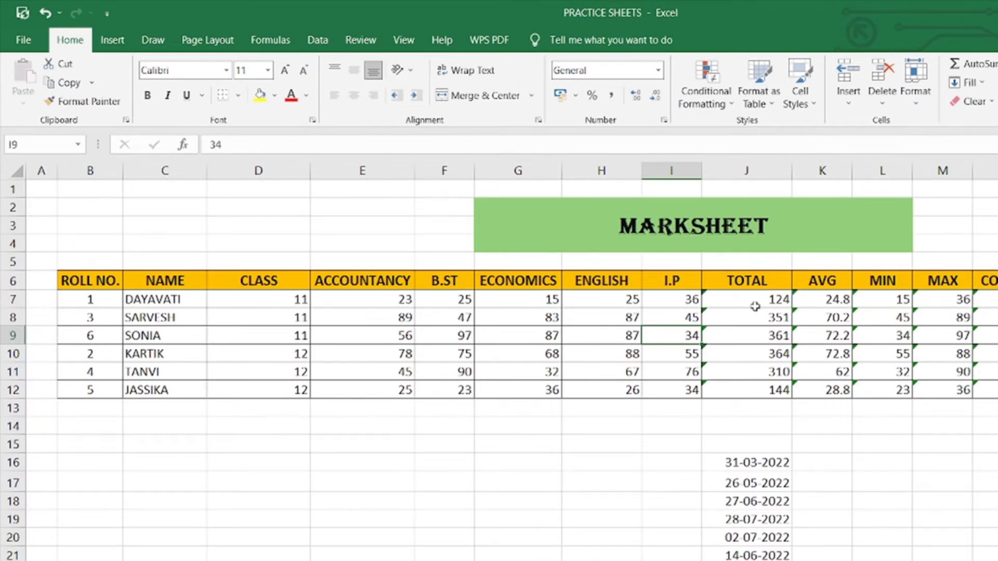
Set up a Between highlight rule on the TOTAL values in J7:J12 with limits 200 and 350.
left_click_drag(751, 300, 754, 389)
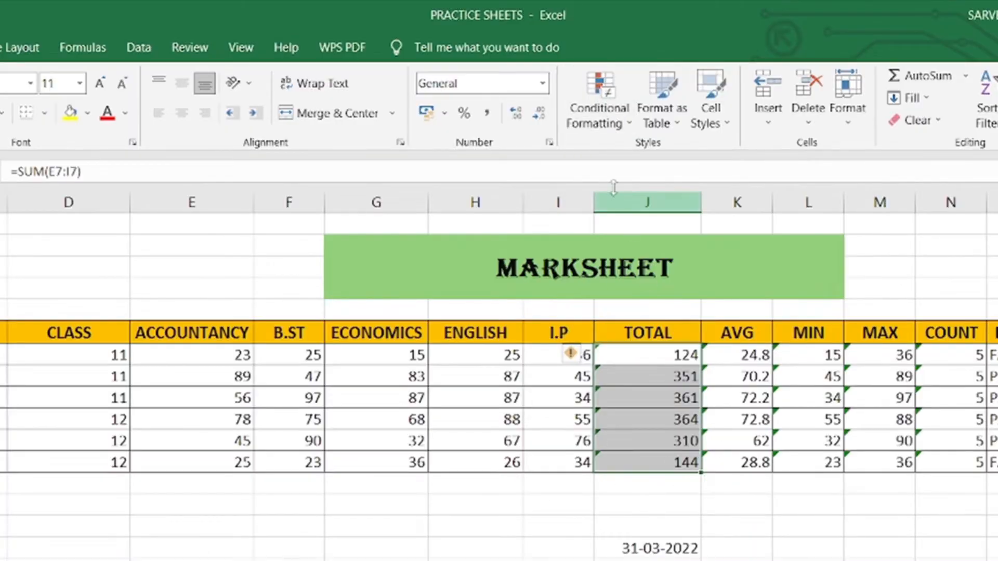
left_click(615, 128)
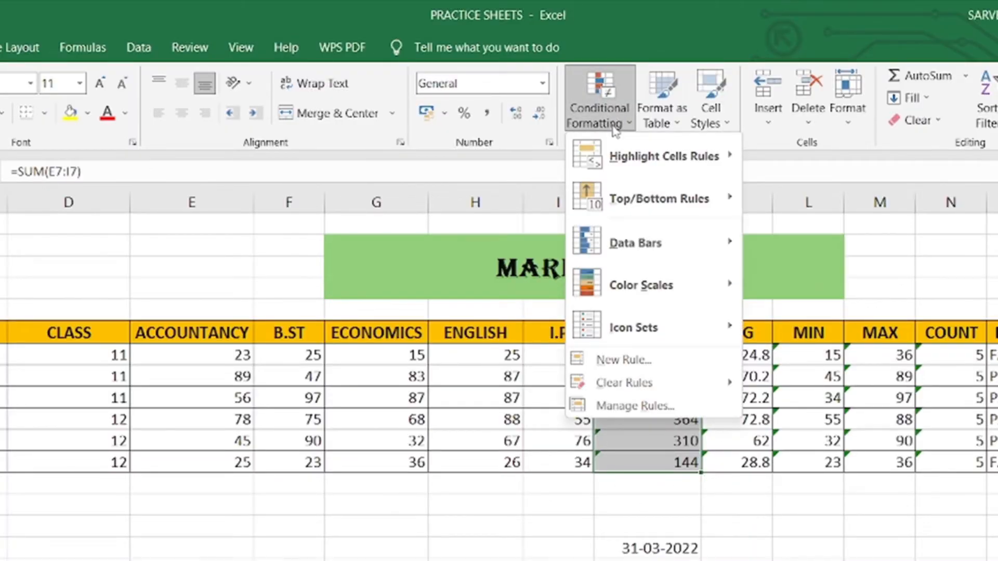
mouse_move(632, 155)
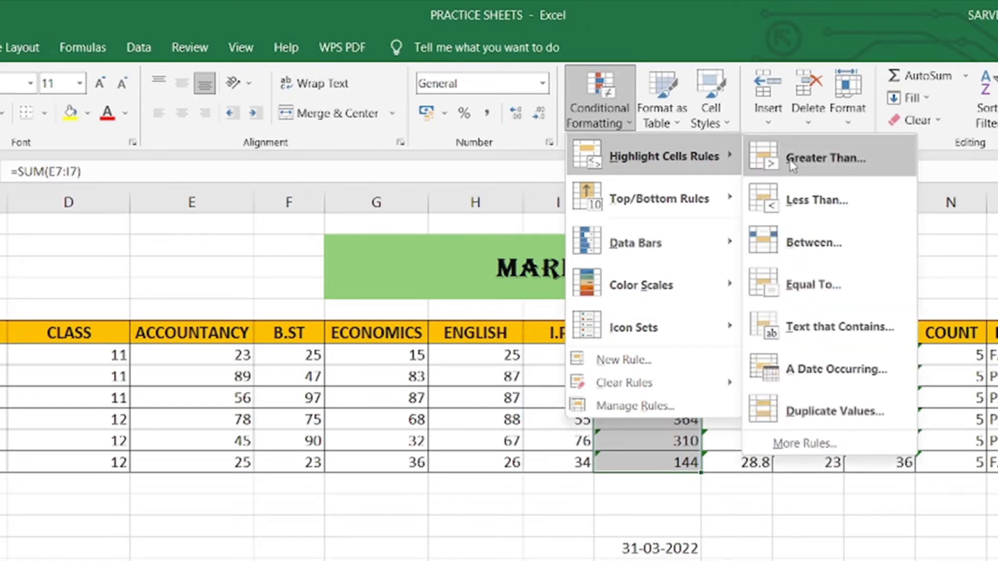
left_click(813, 242)
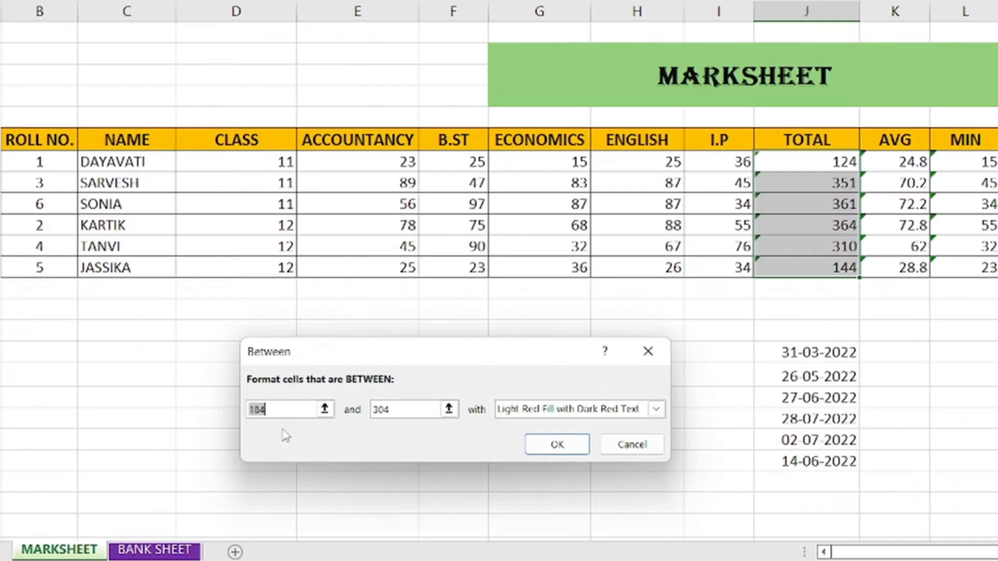
type("200")
left_click(407, 409)
key("BackSpace")
key("BackSpace")
type("50")
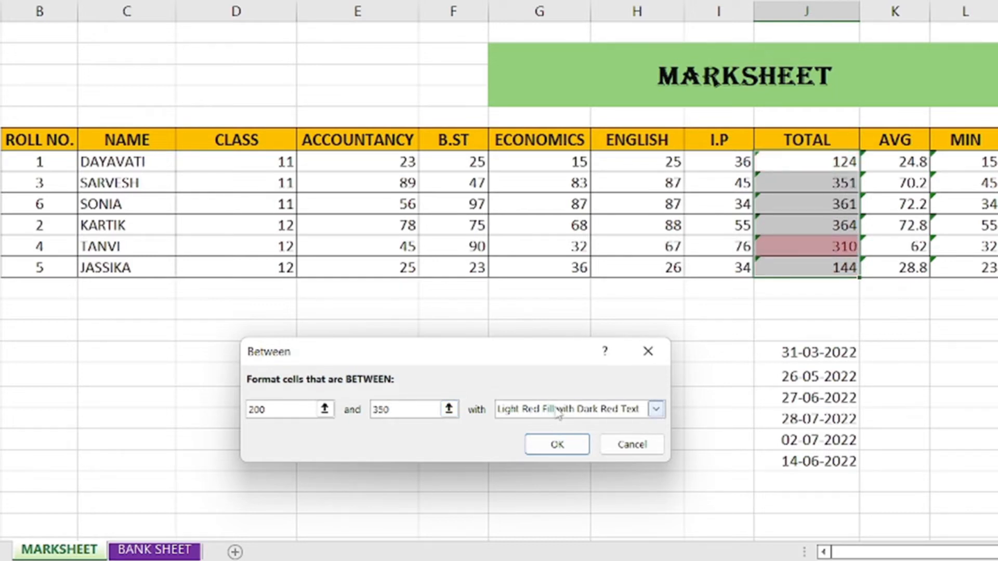
Format the totals matching the Between rule with Yellow Fill with Dark Yellow Text and apply the rule.
left_click(556, 410)
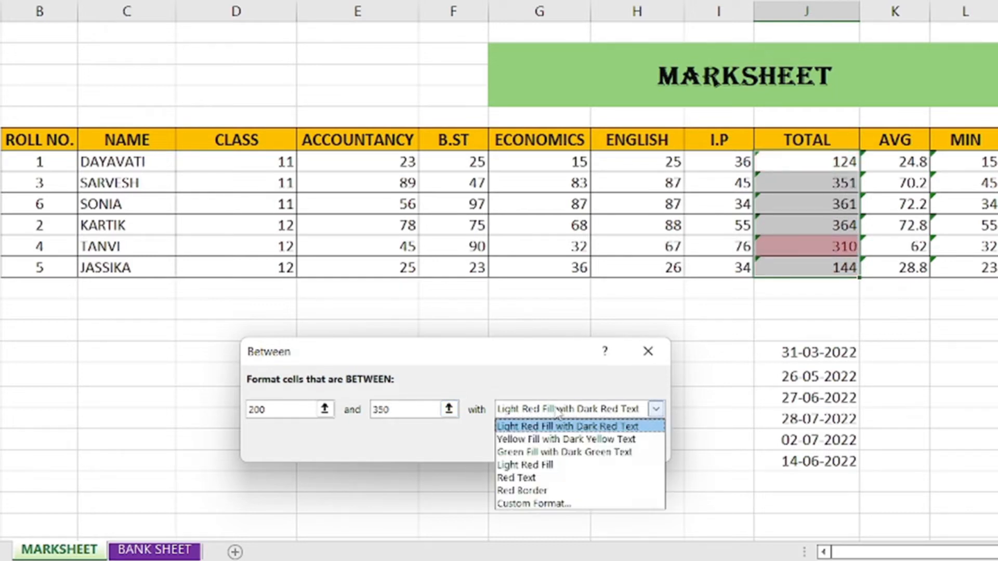
left_click(567, 440)
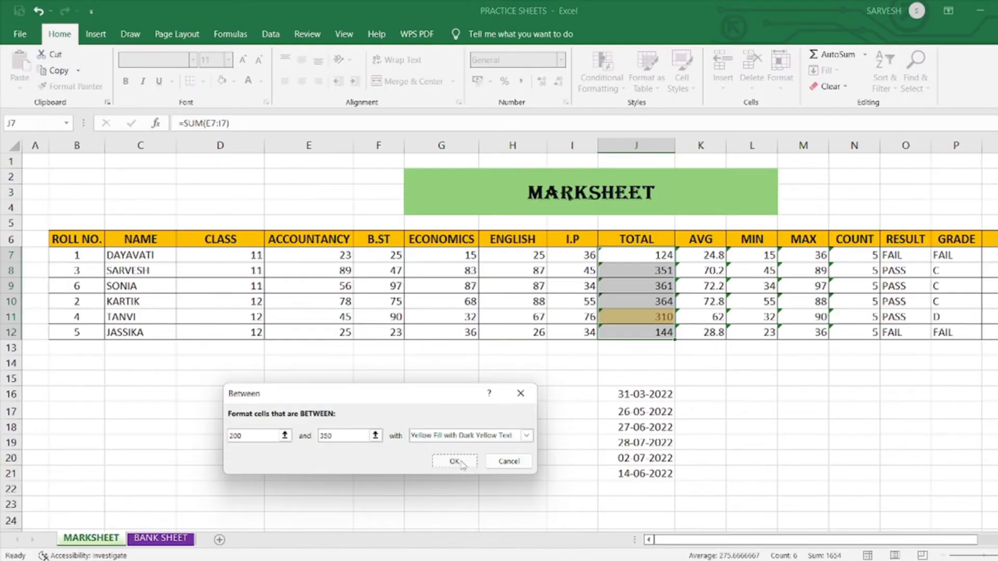
left_click(558, 445)
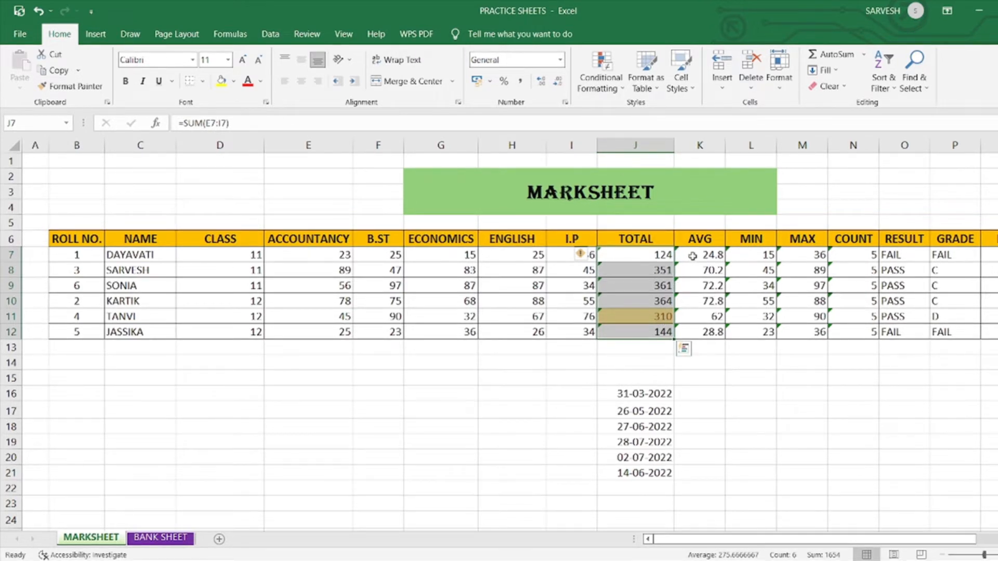
Highlight the CLASS values in D7:D12 that are equal to 12 using Light Red Fill with Dark Red Text.
left_click_drag(228, 255, 240, 327)
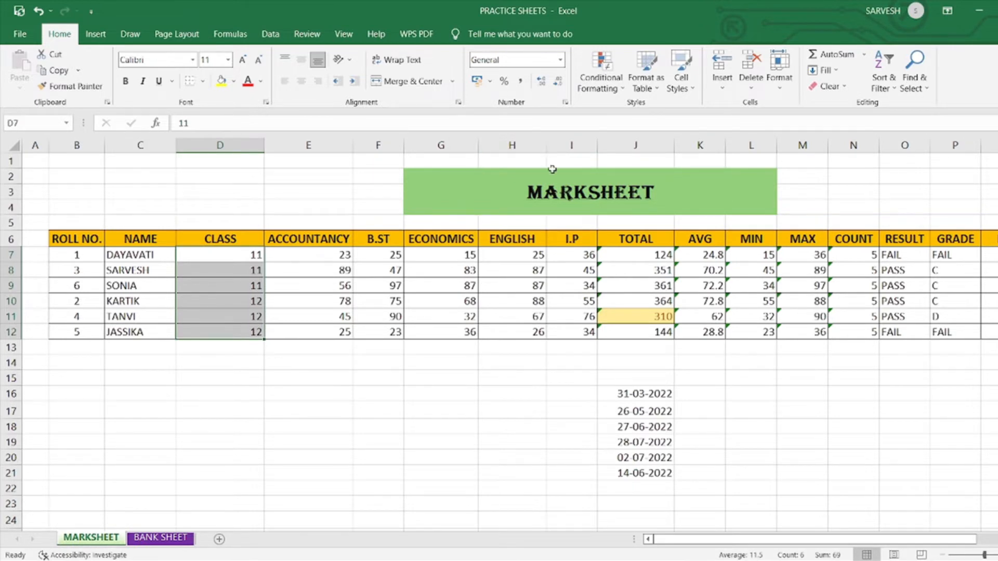
left_click(603, 87)
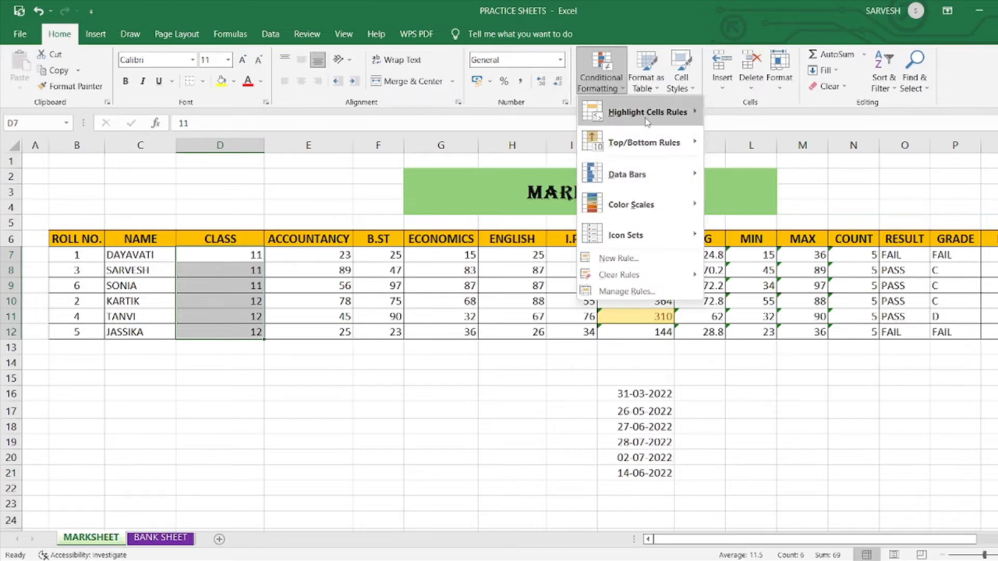
mouse_move(700, 116)
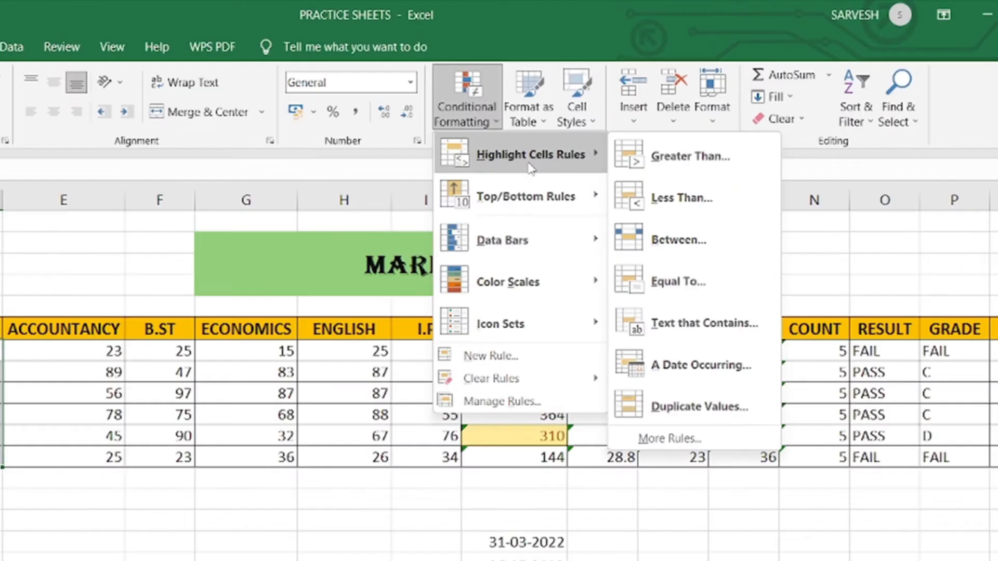
left_click(710, 284)
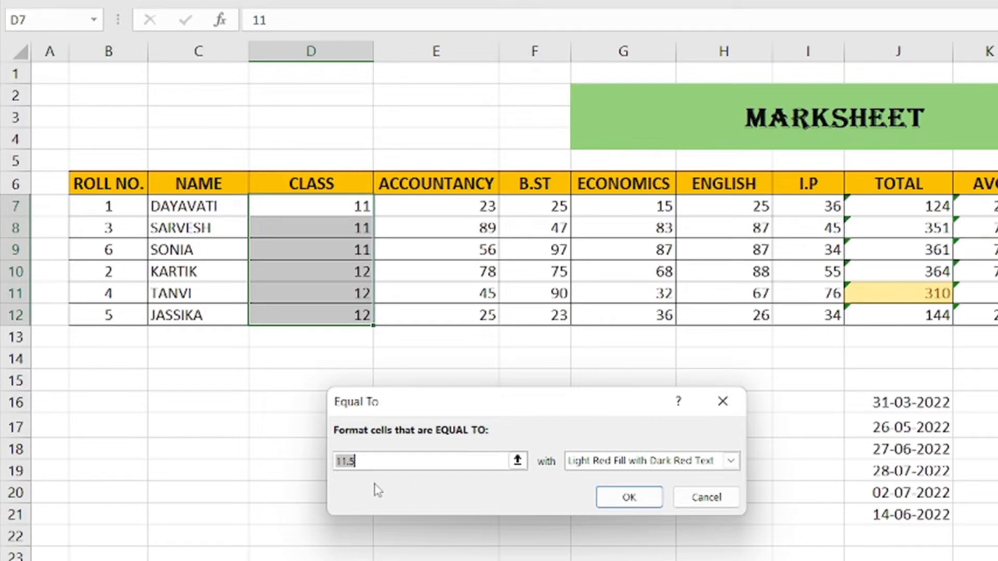
type("12")
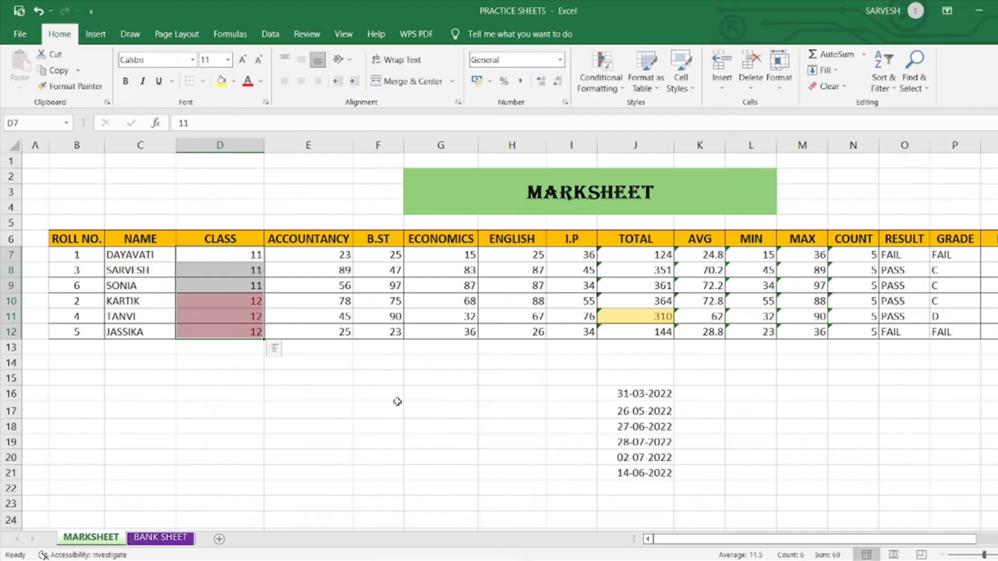
Remove all conditional formatting rules from the entire marksheet.
left_click(397, 400)
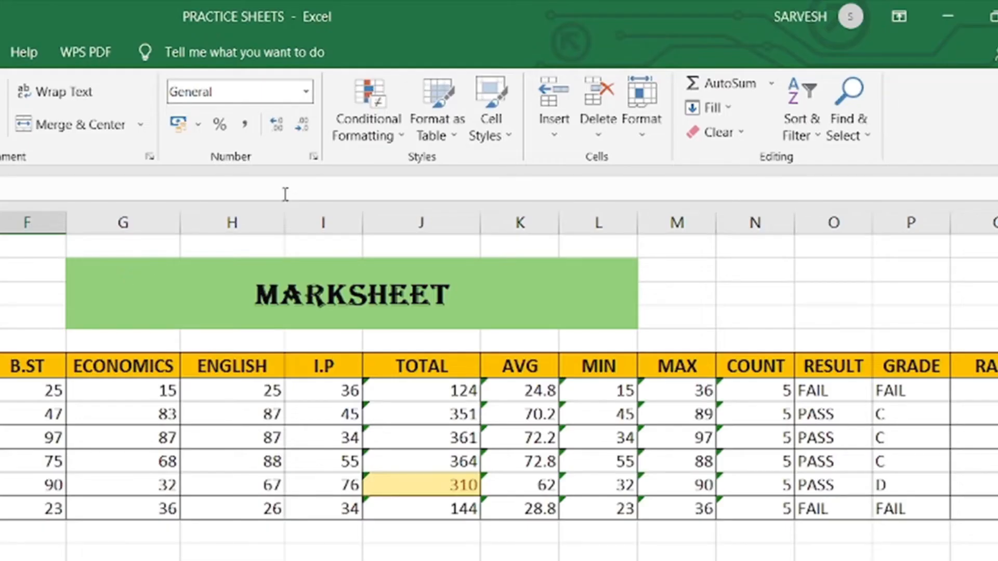
left_click(343, 121)
mouse_move(437, 419)
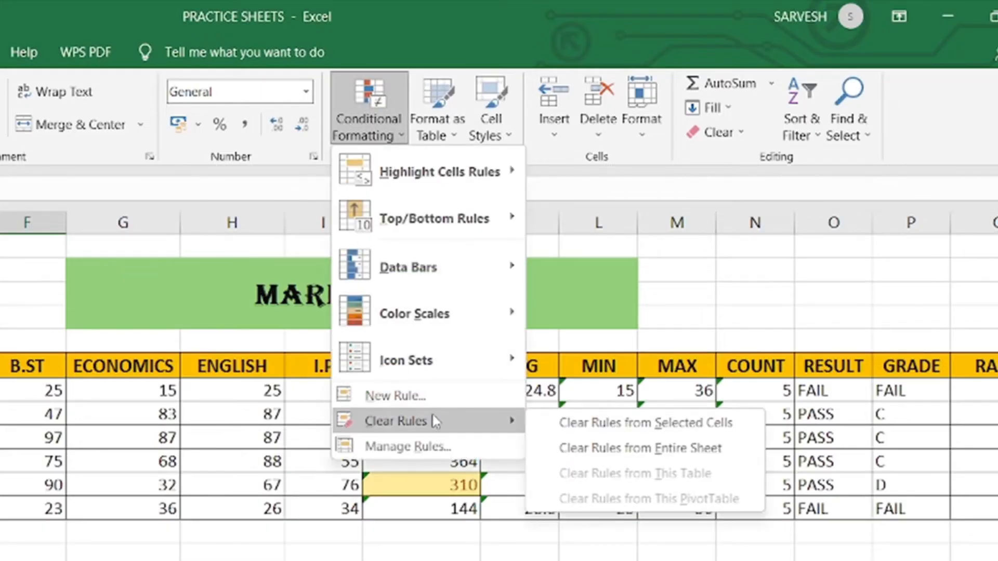
left_click(566, 447)
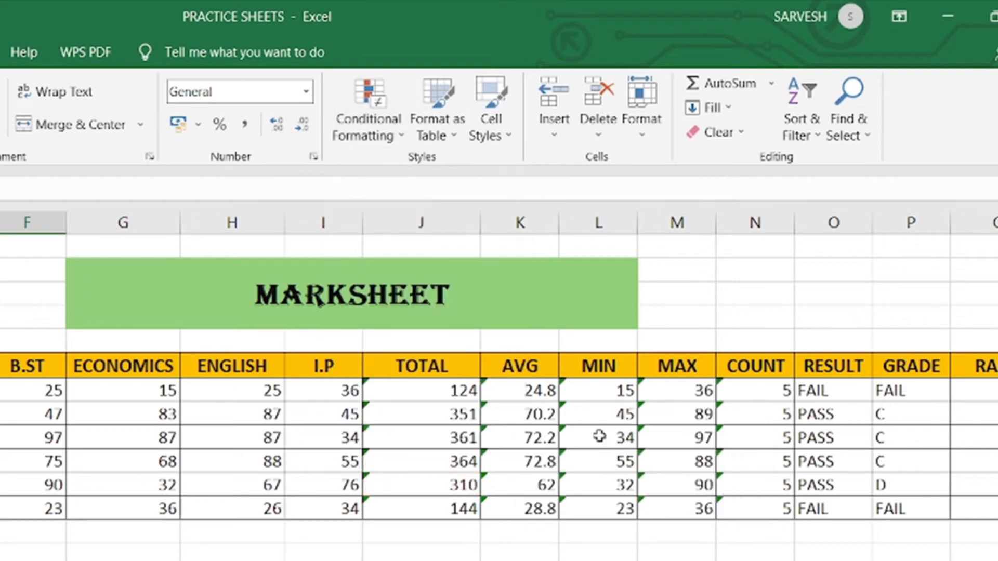
left_click(390, 439)
left_click(367, 114)
mouse_move(431, 172)
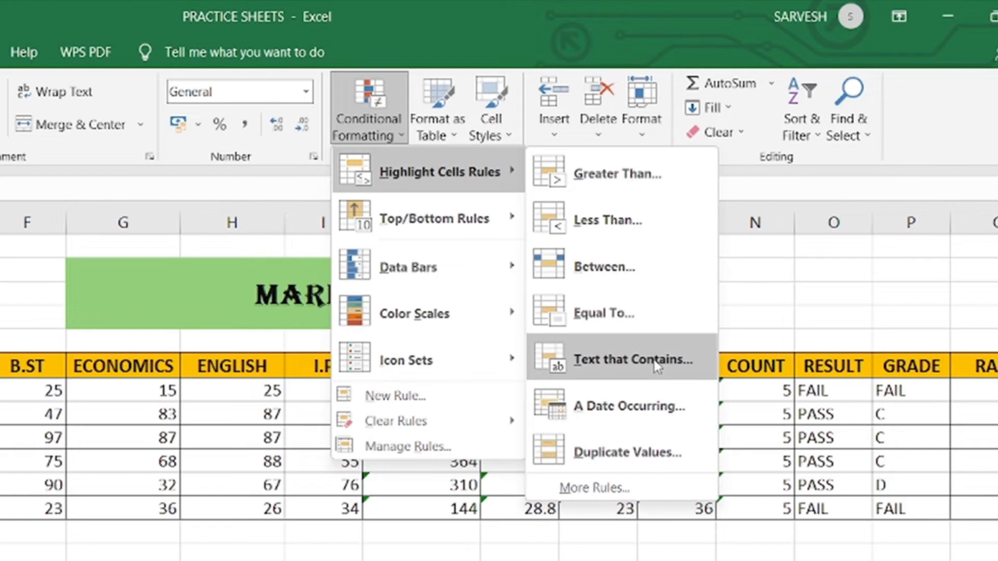
left_click(263, 377)
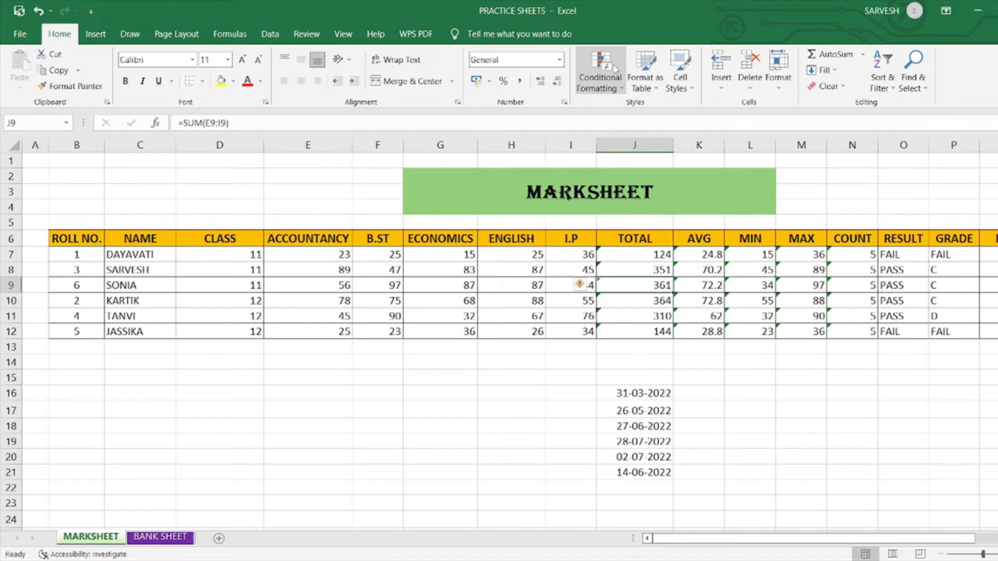
left_click(610, 76)
left_click(117, 268)
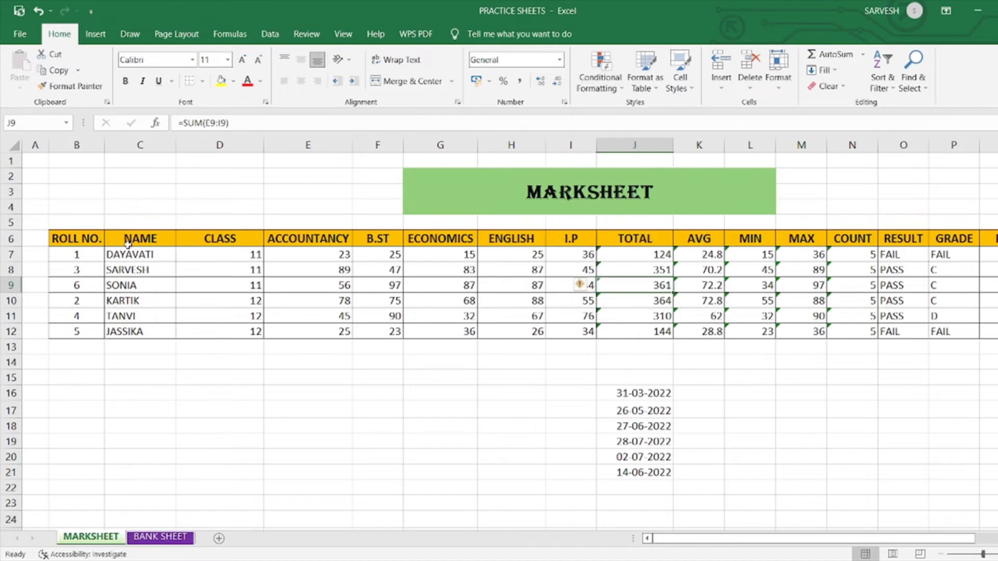
Highlight the names in C7:C12 that contain the text "s" using Light Red Fill with Dark Red Text.
left_click_drag(131, 255, 138, 335)
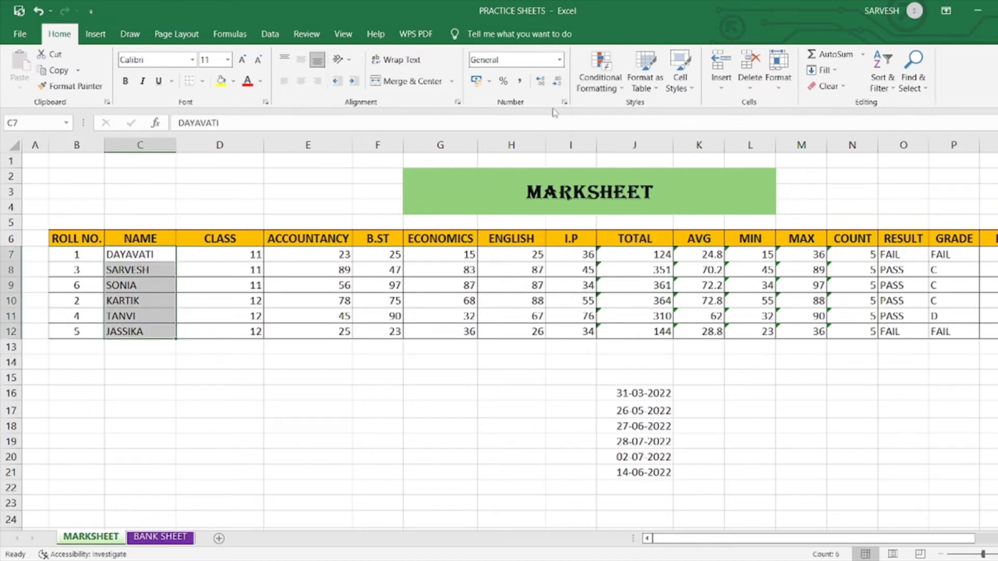
left_click(616, 80)
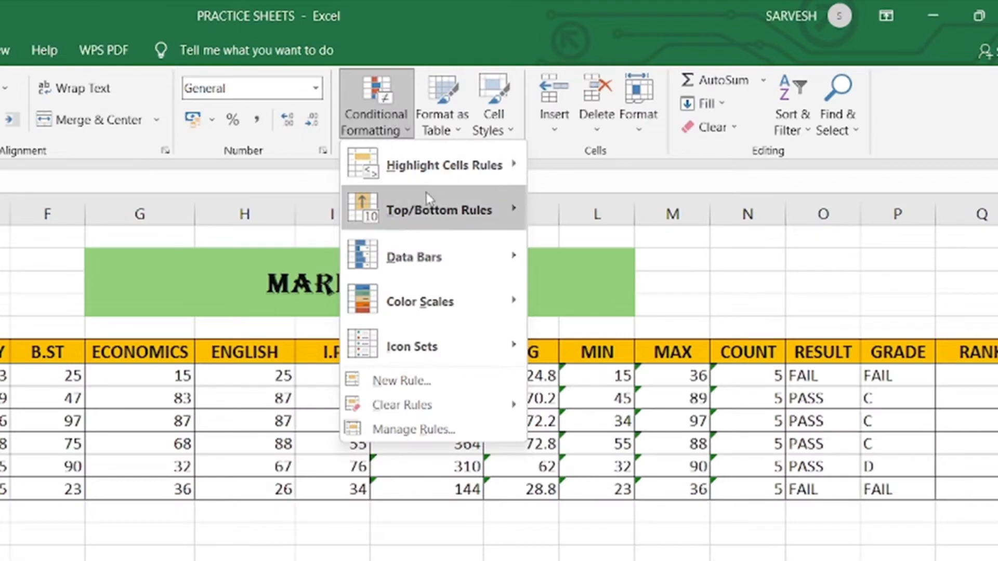
mouse_move(438, 169)
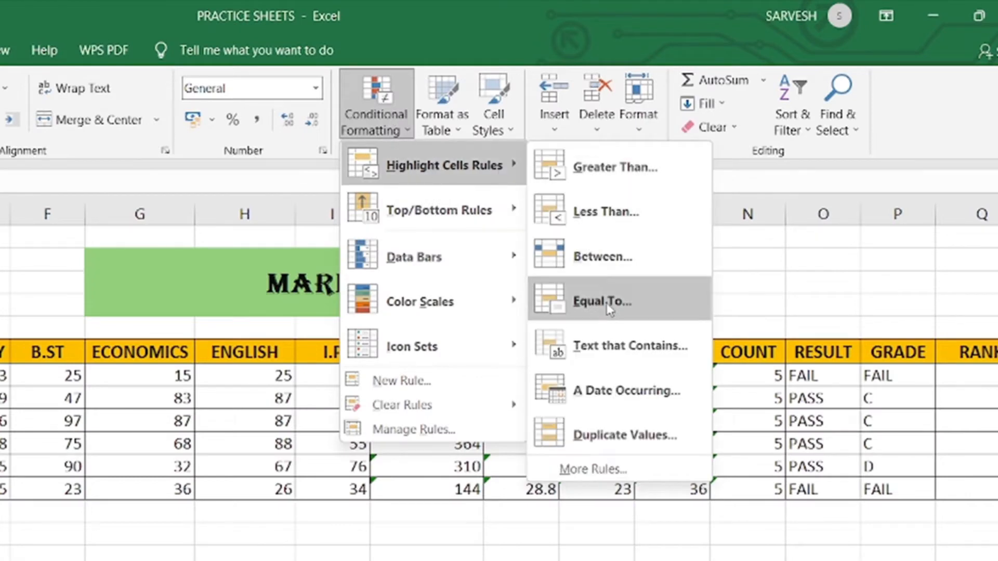
left_click(630, 350)
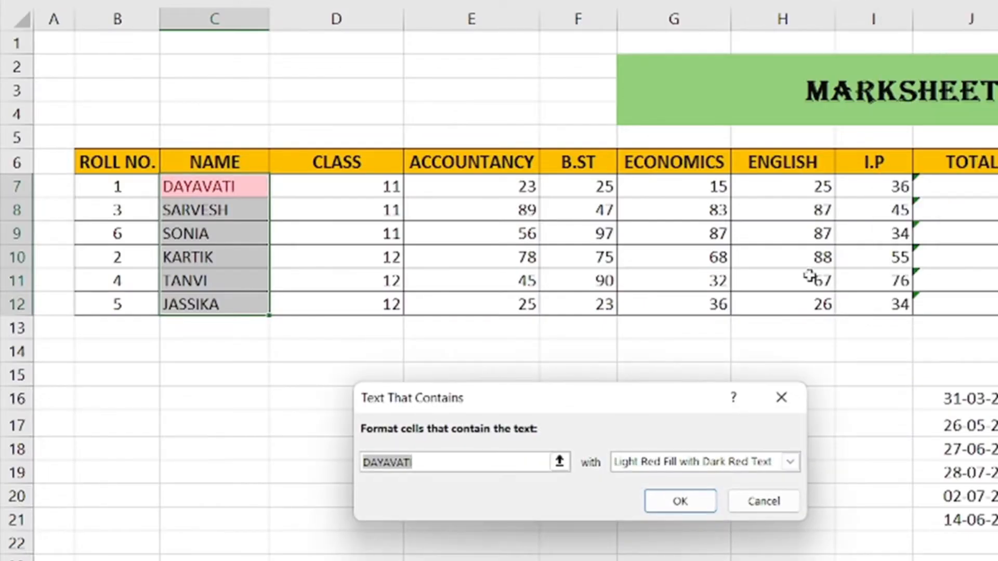
left_click_drag(478, 463, 323, 458)
type("s")
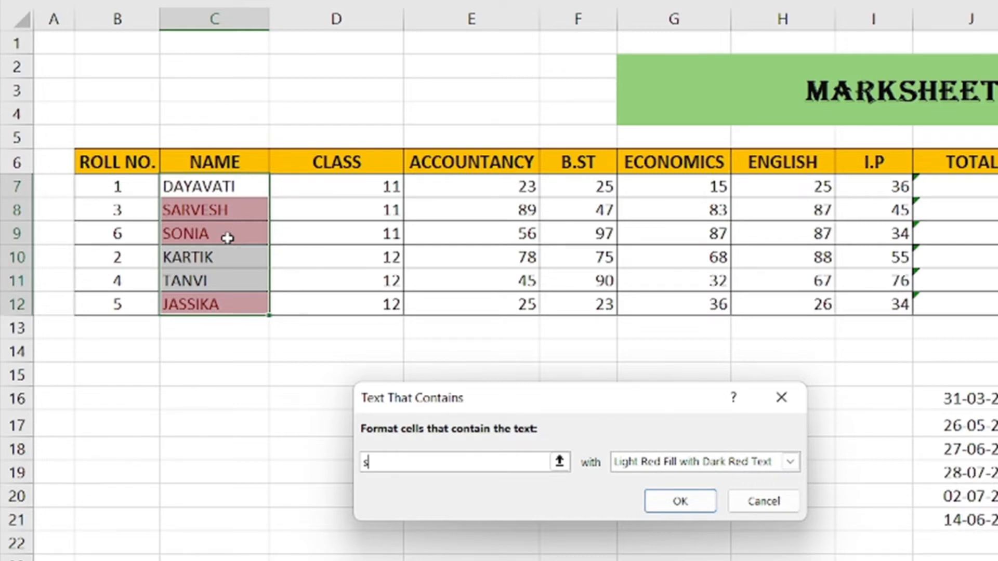
left_click(676, 504)
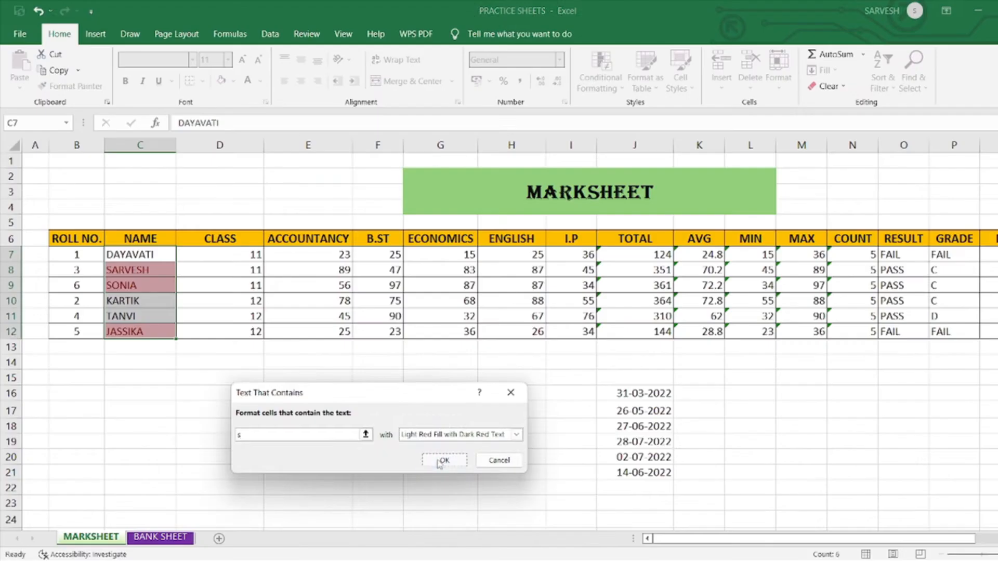
left_click(601, 85)
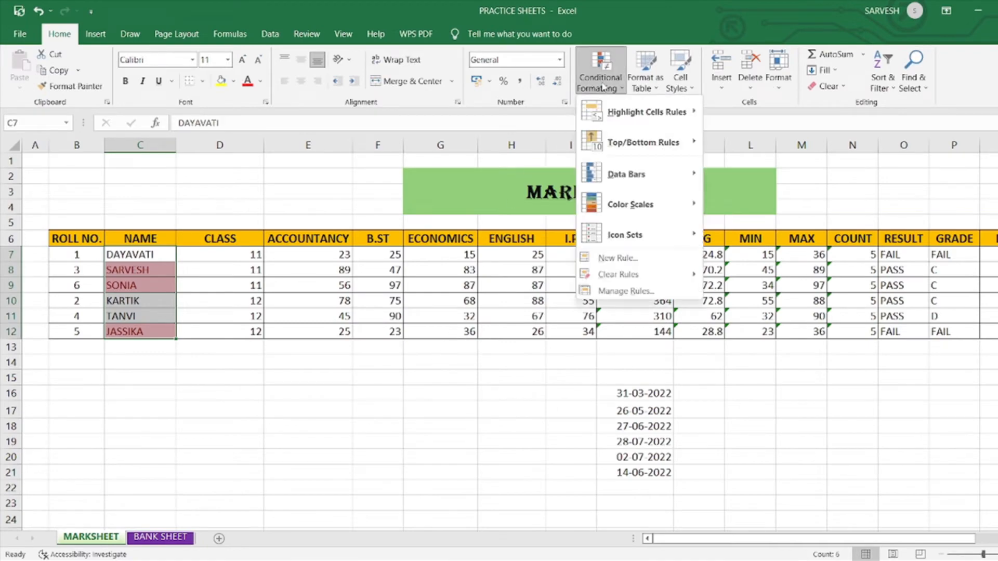
mouse_move(622, 119)
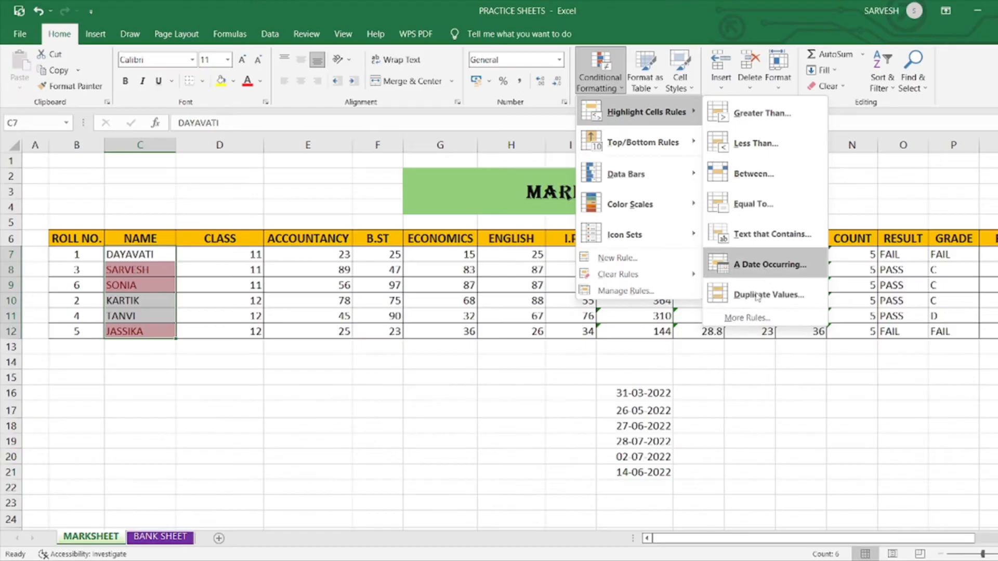
left_click(513, 560)
Start an A Date Occurring rule on the dates in J16:J21, previewing Last month and This Month.
left_click_drag(654, 391, 658, 468)
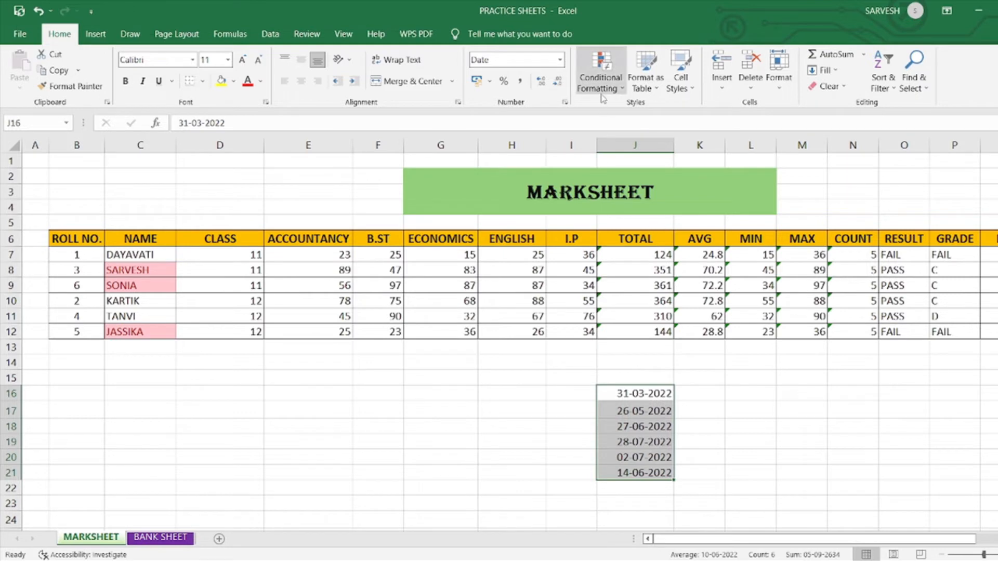
left_click(611, 79)
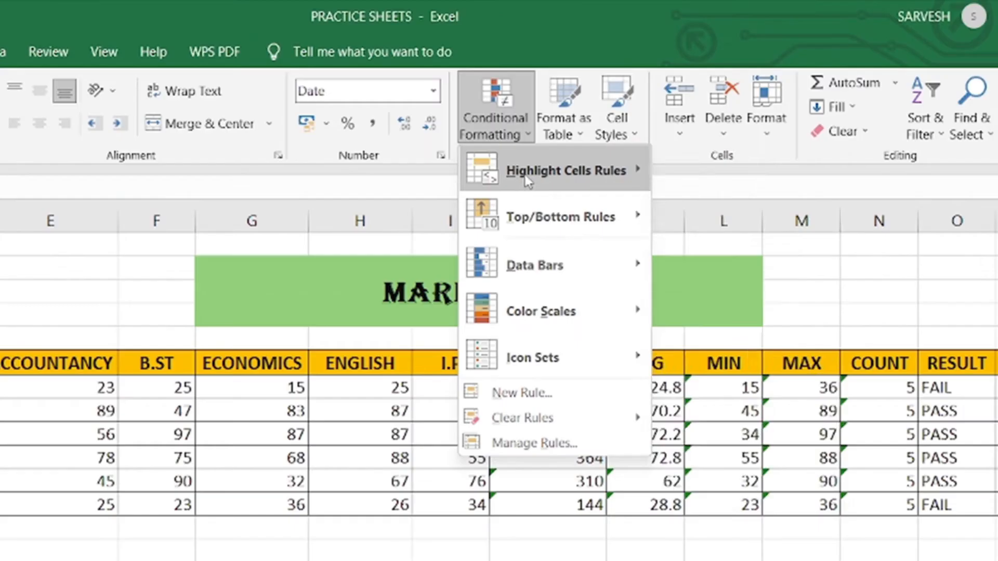
mouse_move(619, 114)
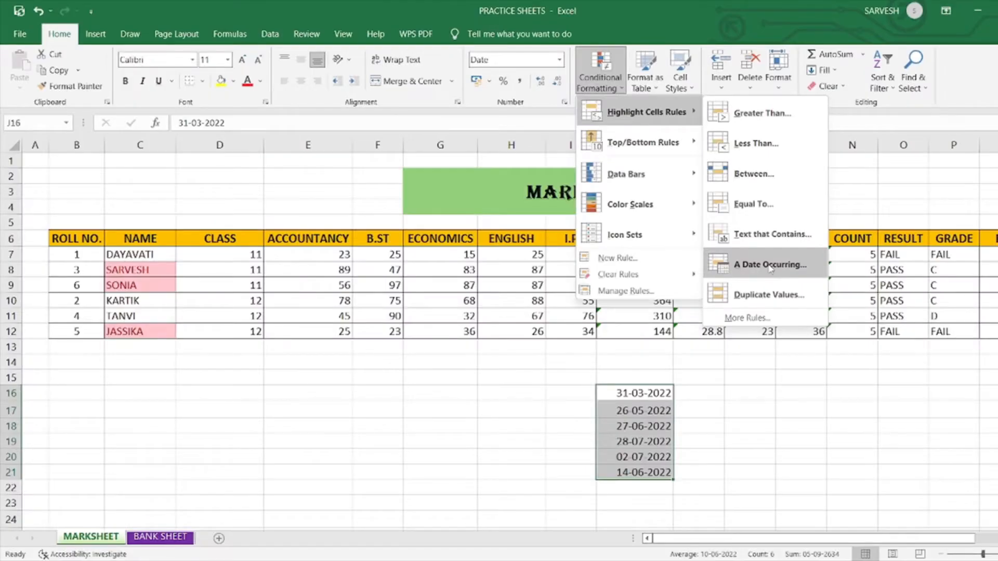
left_click(749, 404)
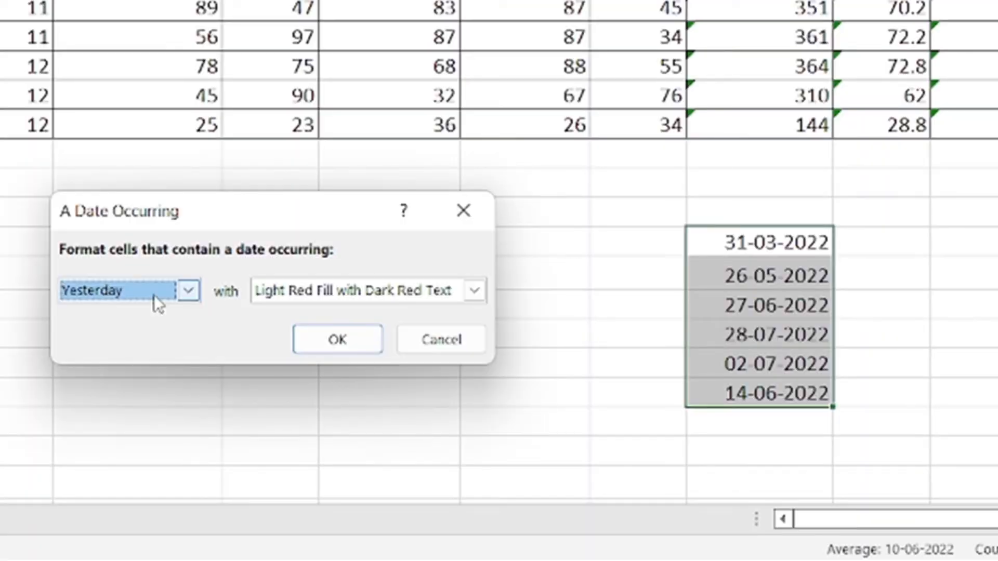
left_click(157, 289)
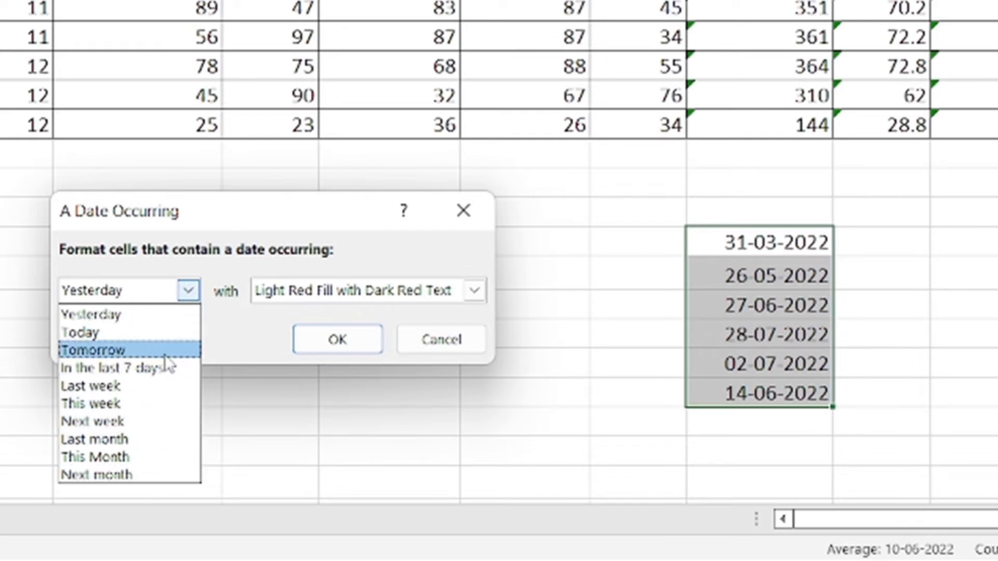
left_click(134, 439)
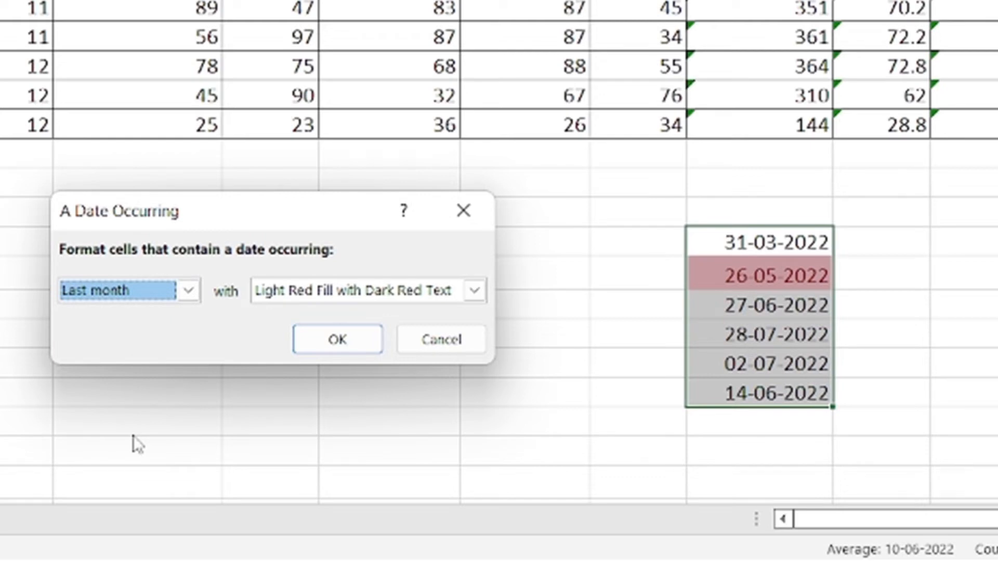
left_click(175, 295)
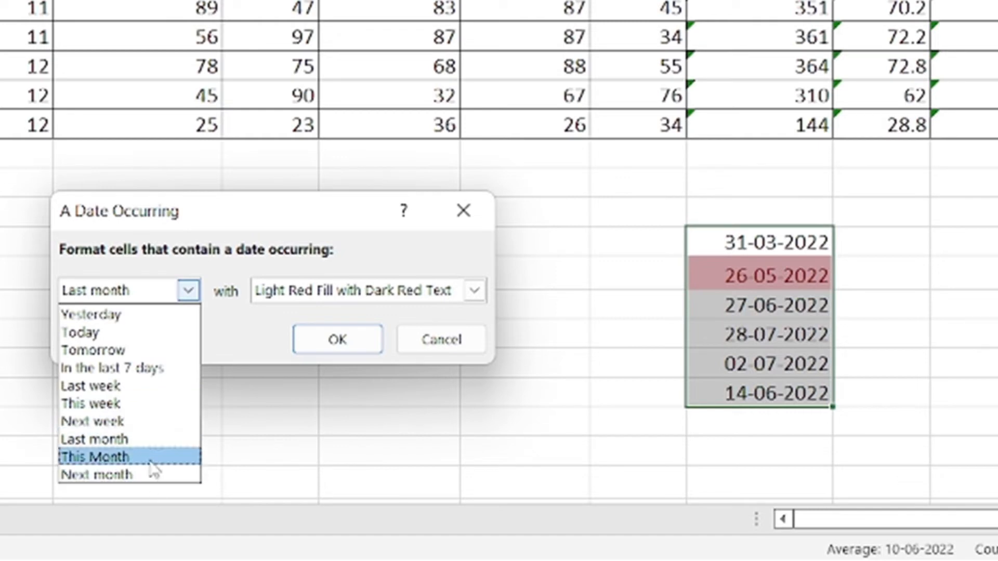
left_click(124, 456)
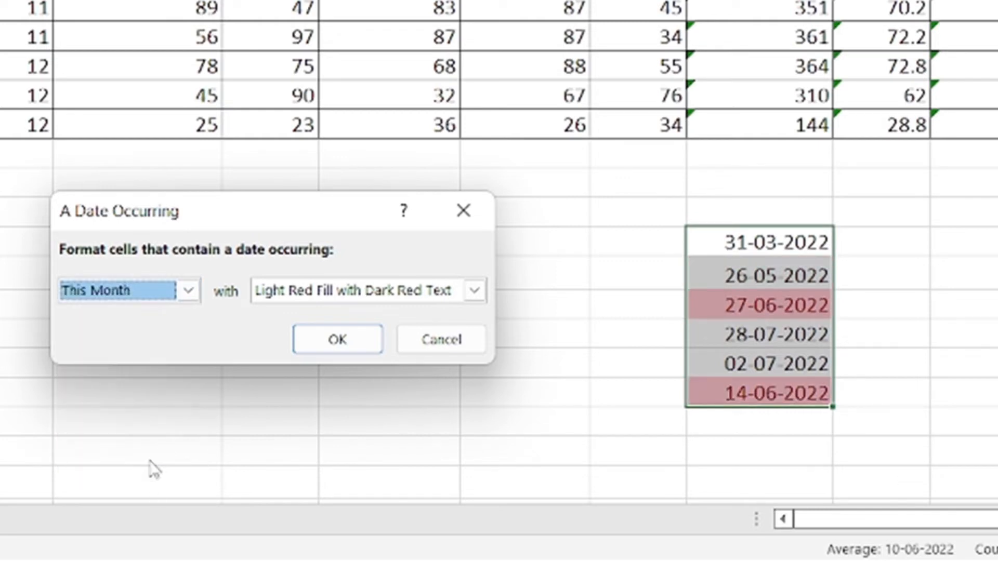
Set the date rule to Next month using Green Fill with Dark Green Text and apply it.
left_click(161, 289)
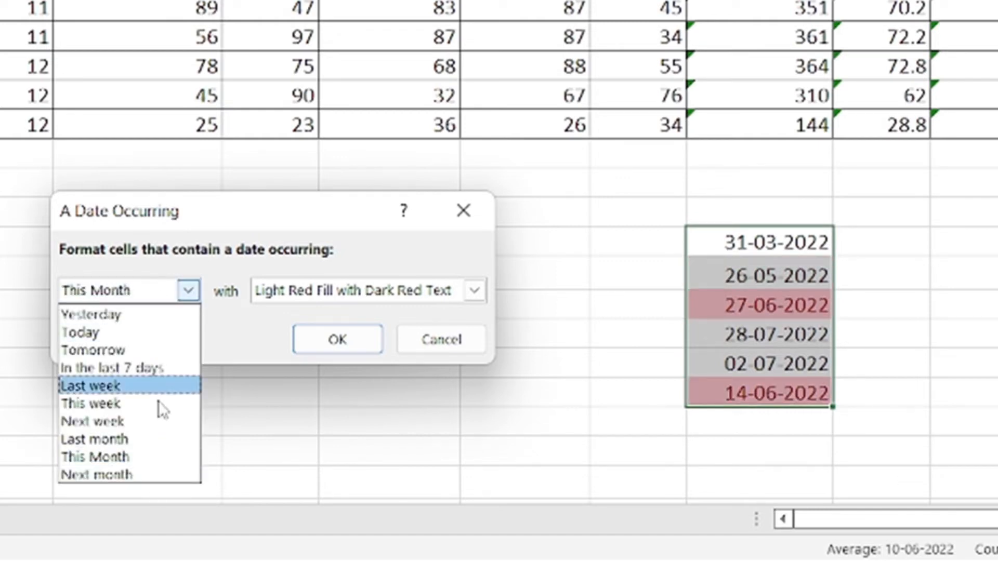
left_click(159, 481)
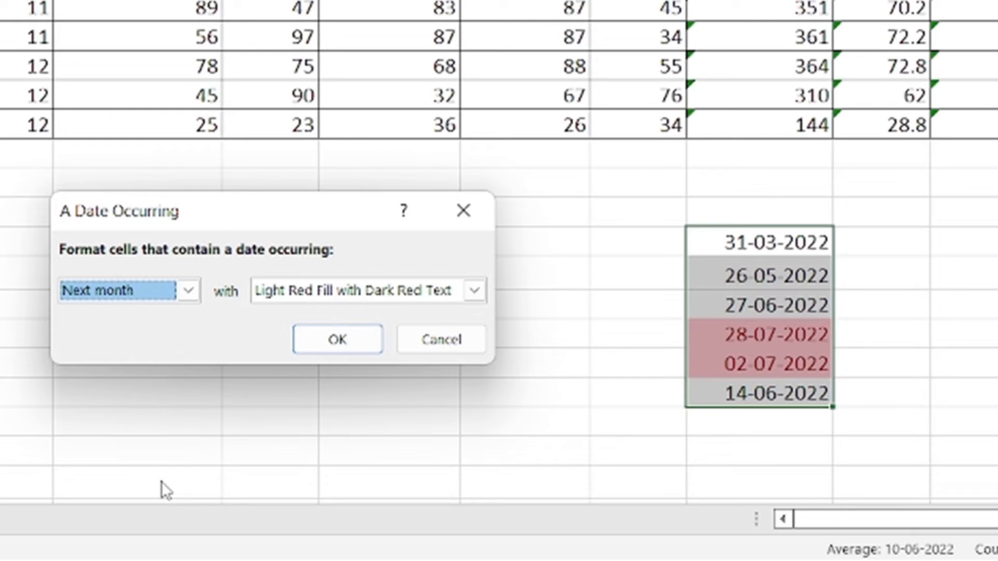
left_click(352, 299)
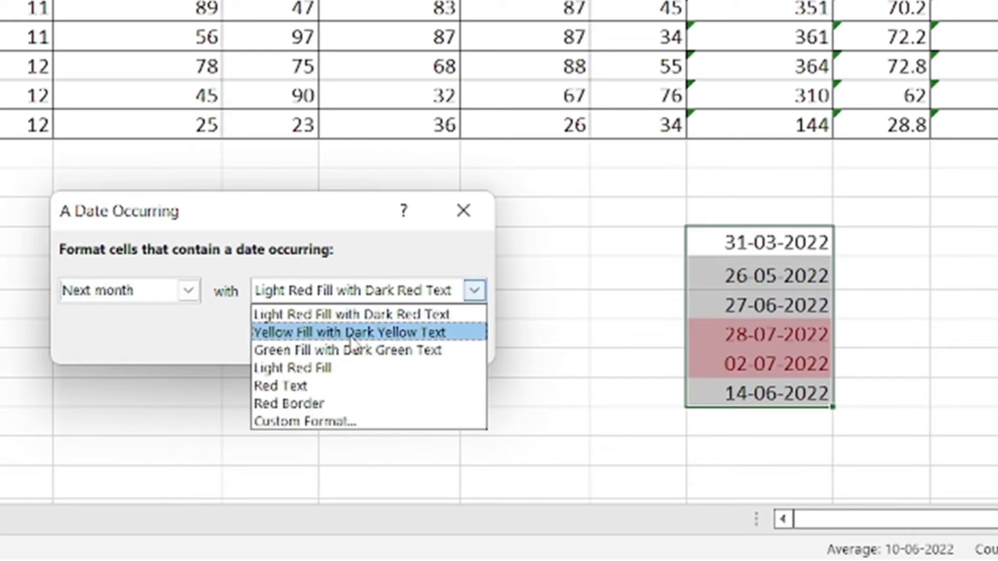
left_click(354, 351)
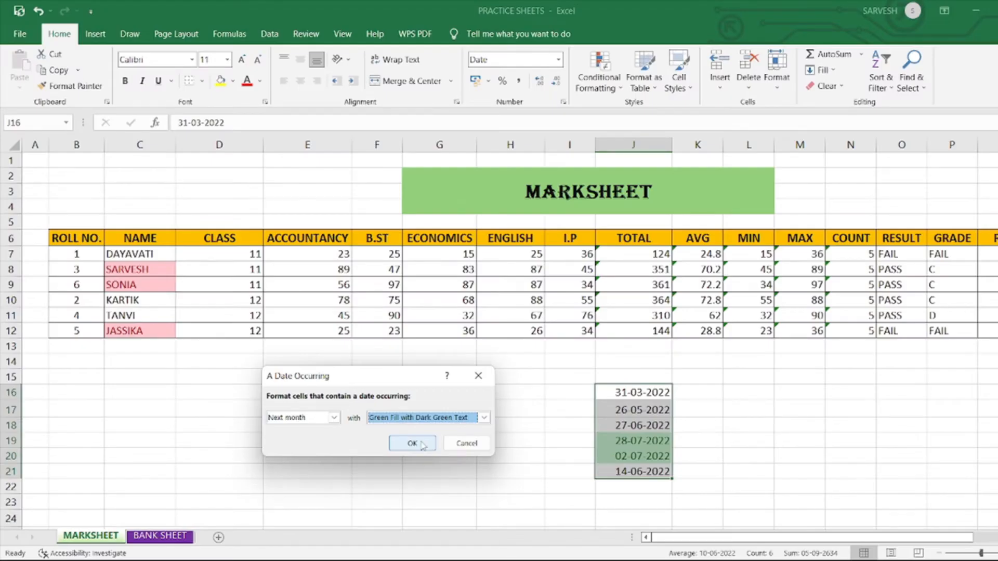
left_click(412, 443)
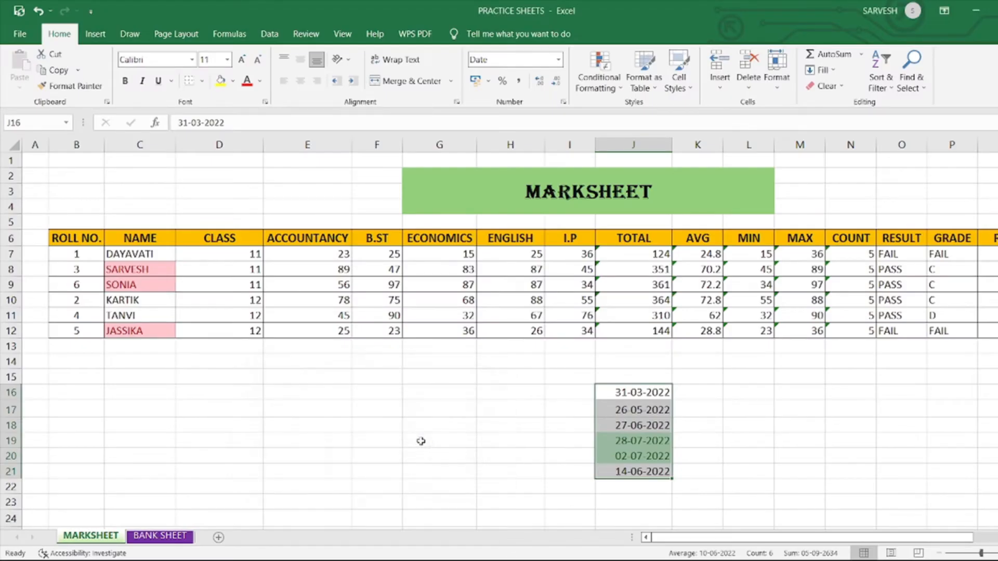
left_click(689, 411)
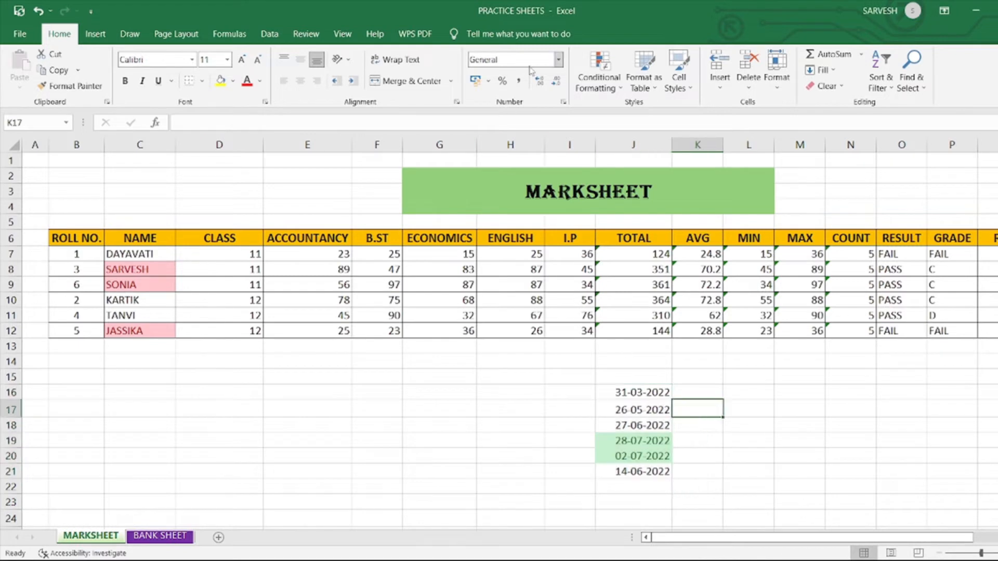
left_click(588, 85)
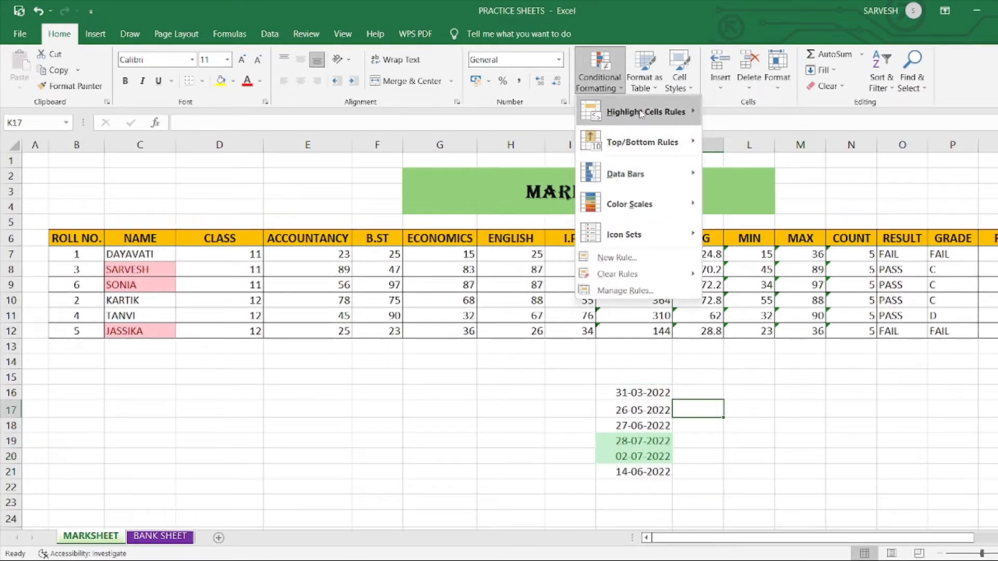
mouse_move(670, 112)
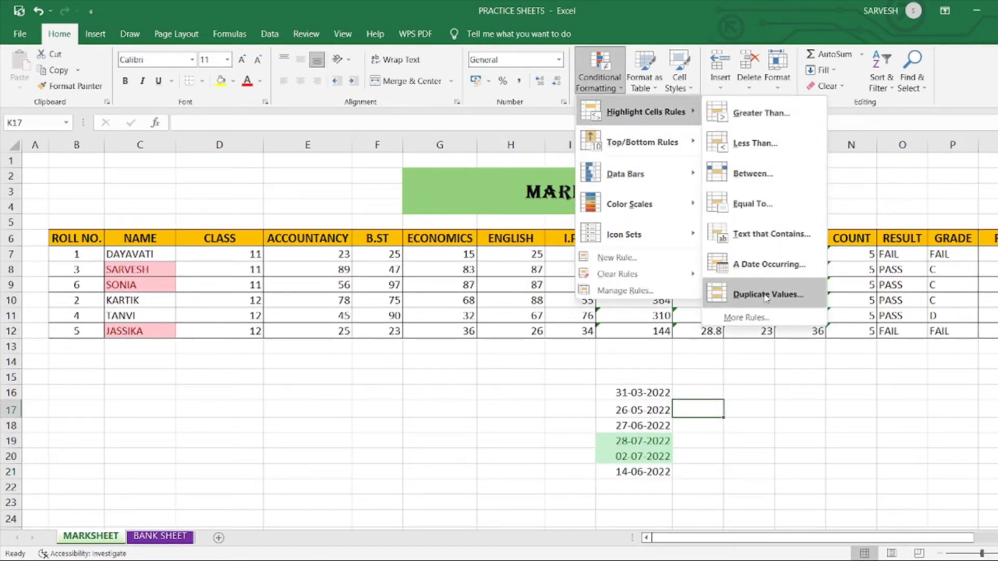
left_click(527, 398)
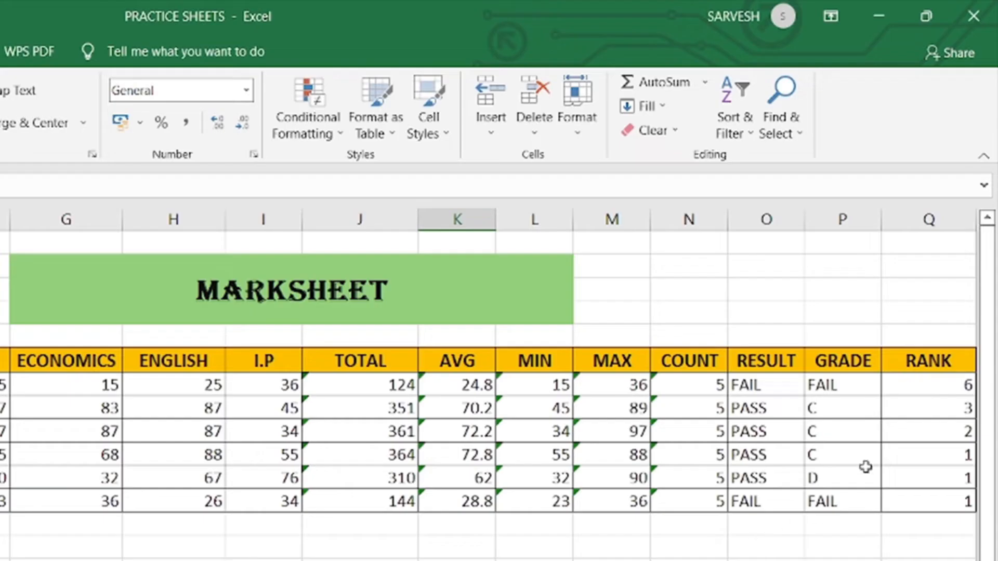
Start a Duplicate Values rule on the RANK values in Q7:Q12, keeping Light Red Fill with Dark Red Text.
left_click(912, 383)
left_click_drag(912, 383, 920, 494)
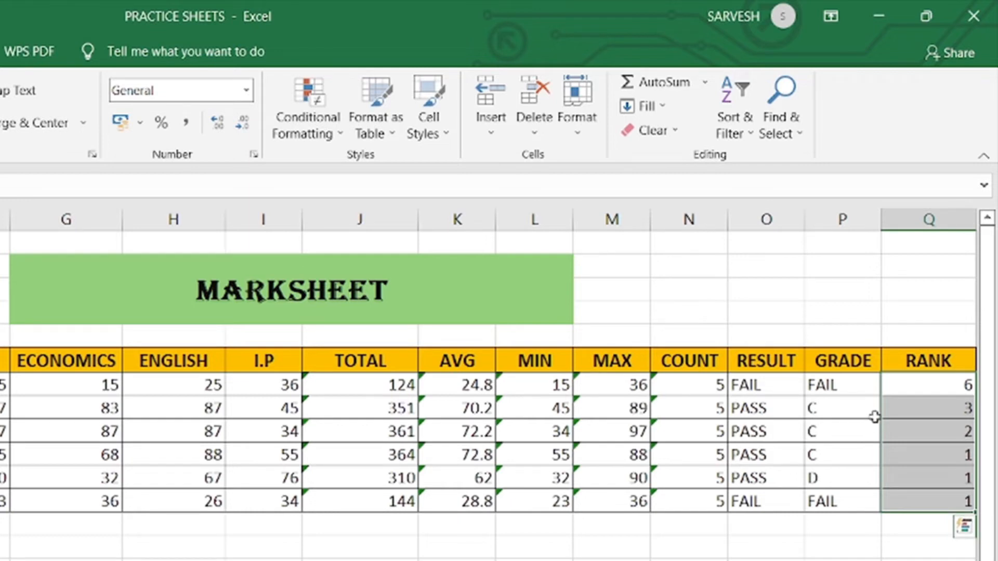
left_click(314, 109)
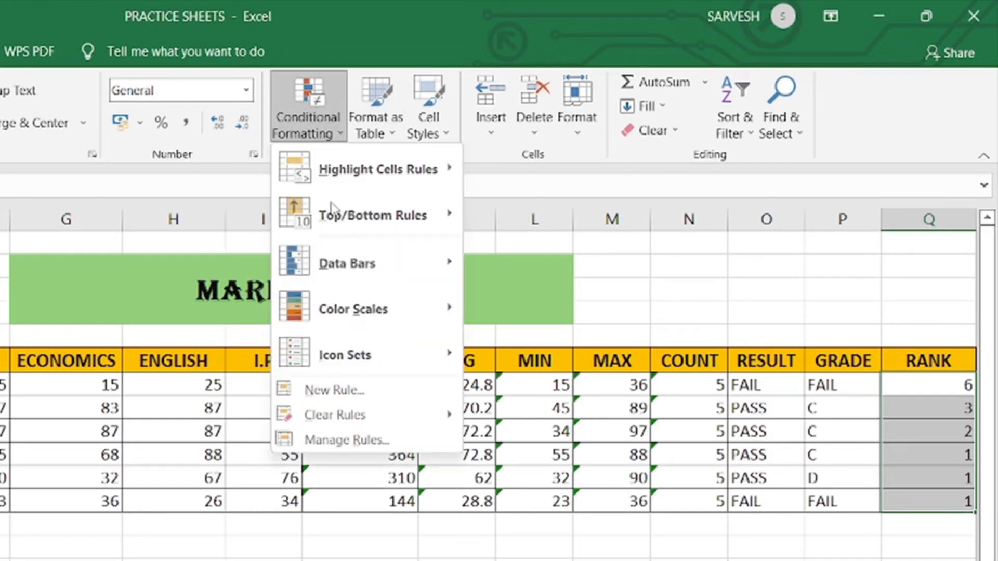
mouse_move(399, 185)
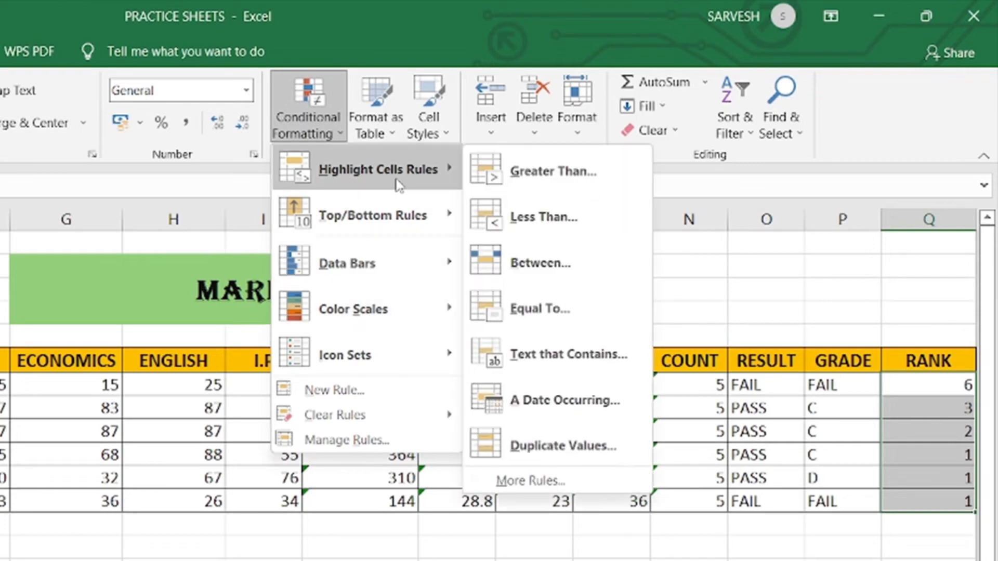
left_click(578, 447)
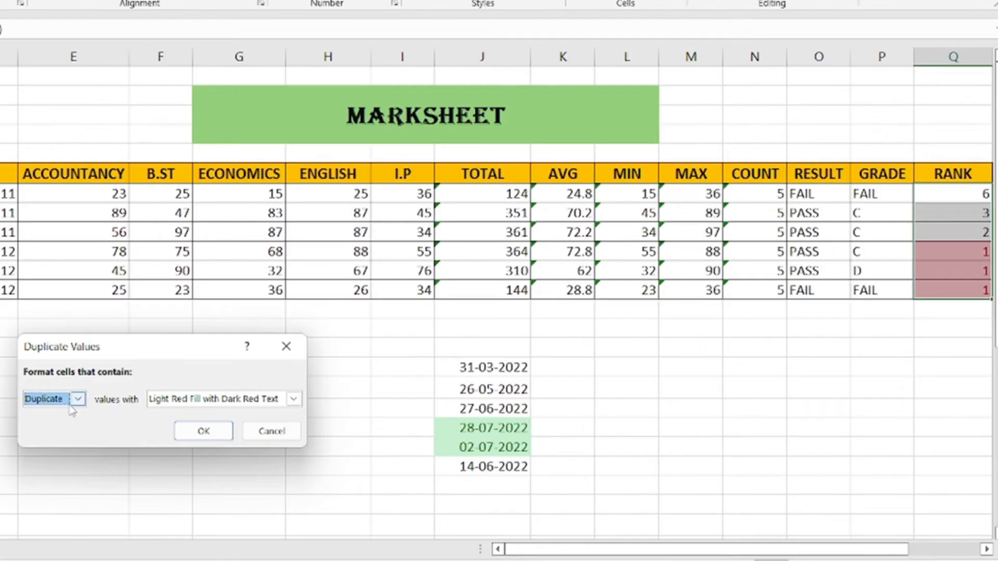
left_click(222, 403)
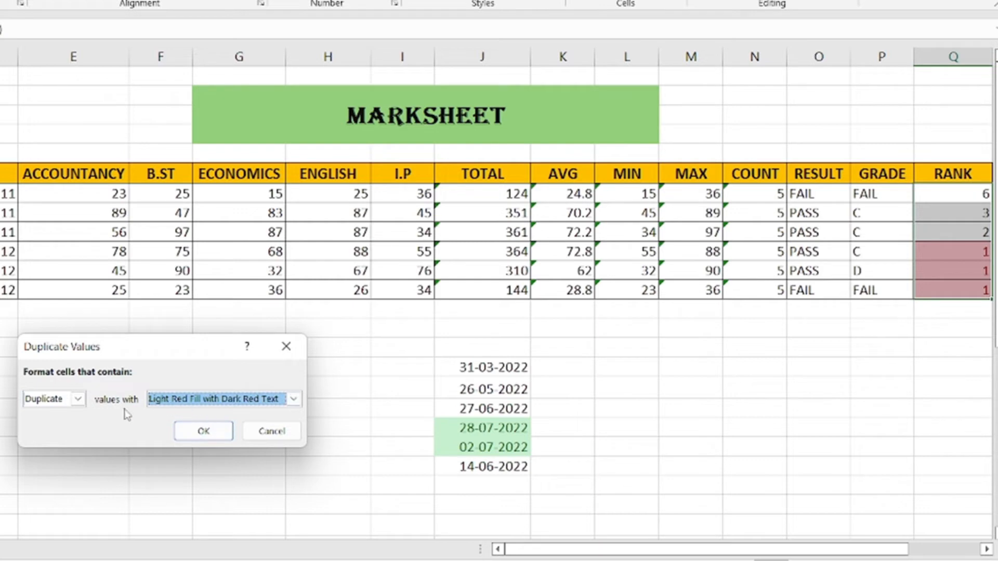
Switch the RANK column's rule to format Unique values and apply it.
left_click(77, 399)
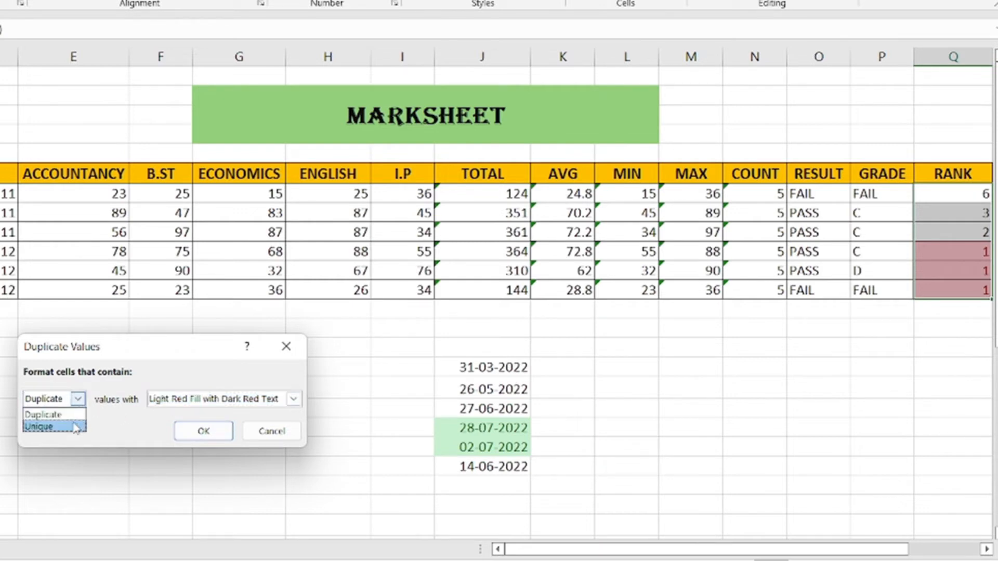
left_click(52, 426)
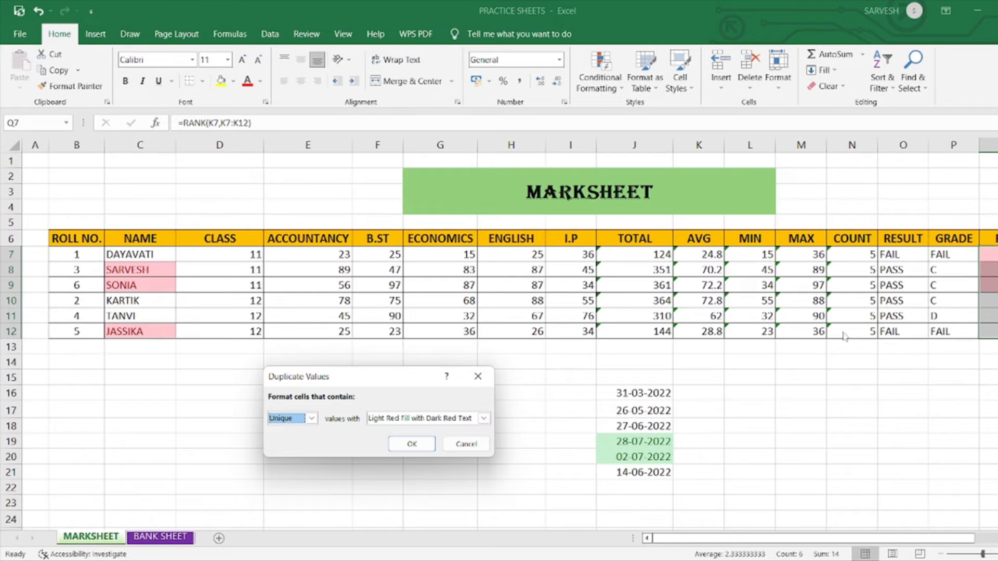
left_click(422, 441)
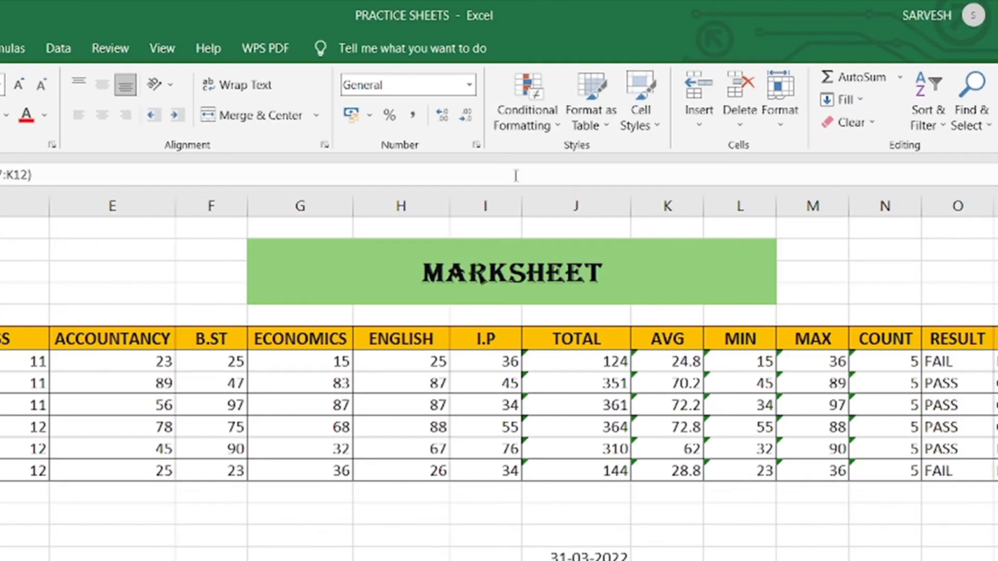
Clear the conditional formatting rules from the entire sheet.
left_click(613, 86)
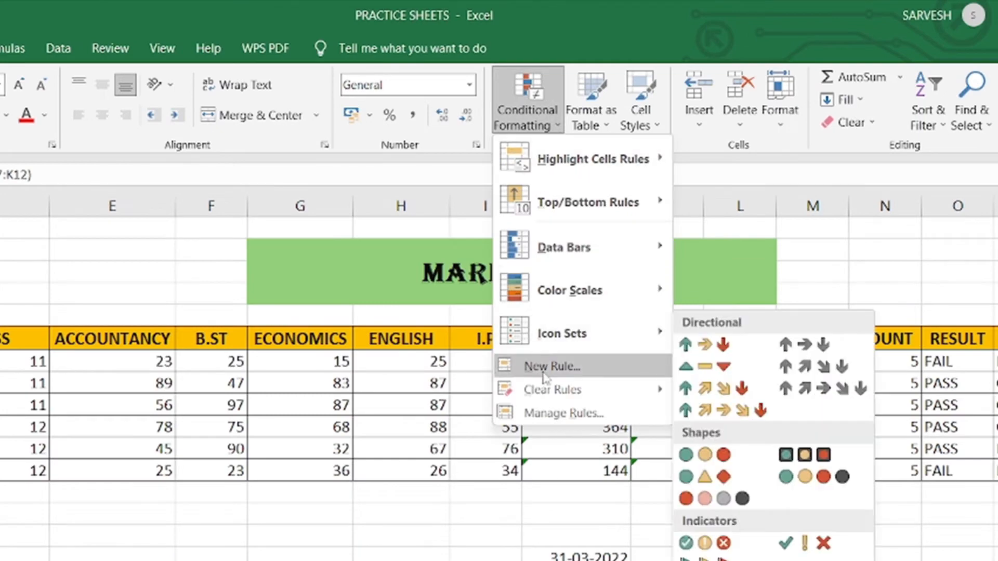
mouse_move(598, 390)
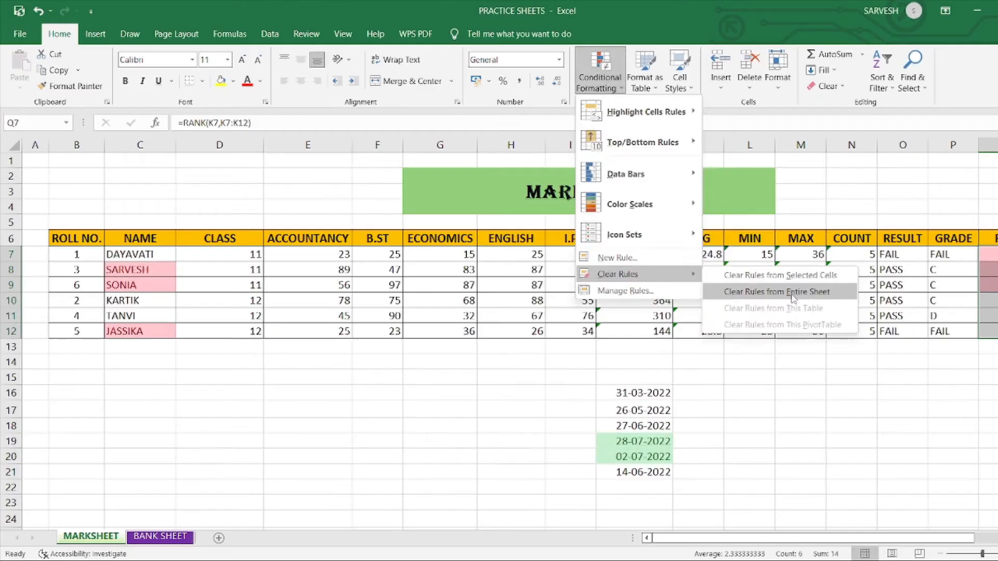
left_click(769, 414)
left_click(531, 310)
Start a Top 10 Items rule on the TOTAL values in J7:J12 and limit it to the top 3.
left_click_drag(636, 256, 640, 326)
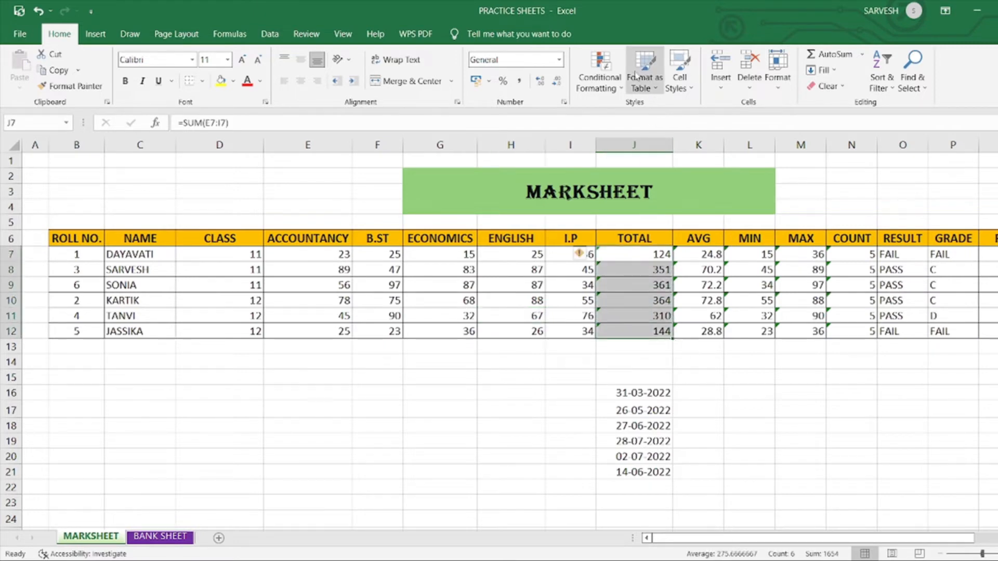
left_click(596, 81)
mouse_move(658, 147)
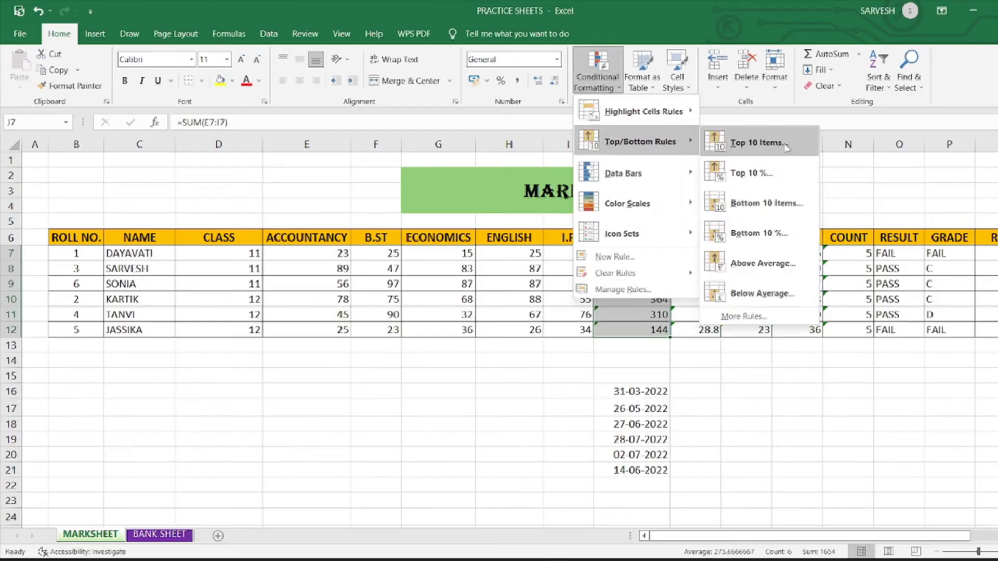
left_click(587, 219)
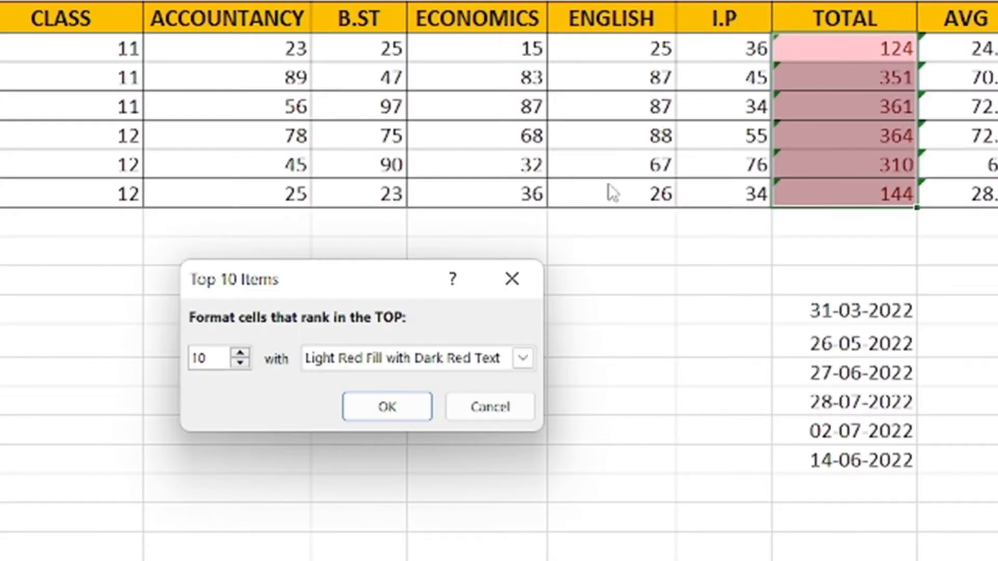
left_click_drag(213, 356, 122, 338)
type("3")
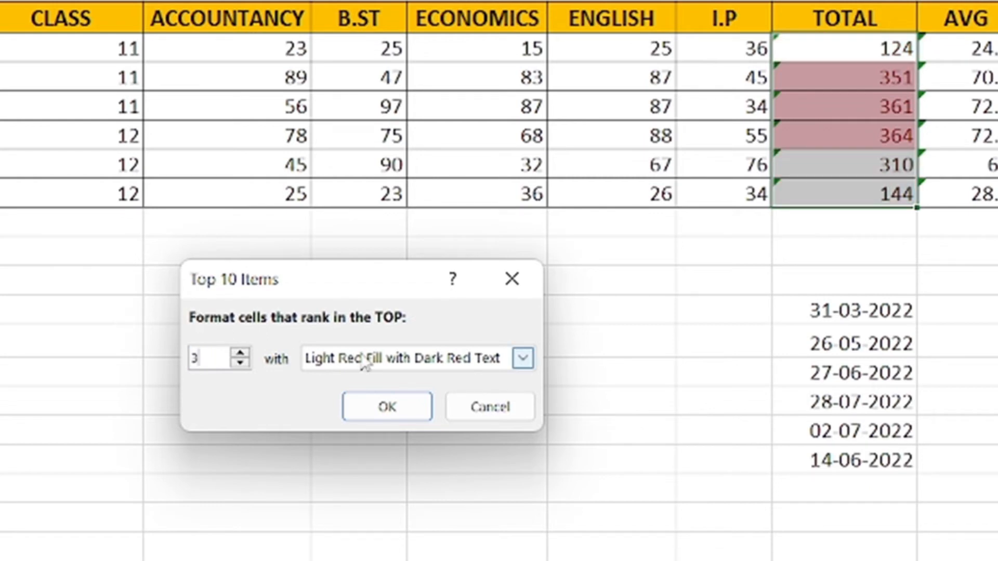
Keep Light Red Fill with Dark Red Text for the top totals and apply the rule.
left_click(451, 364)
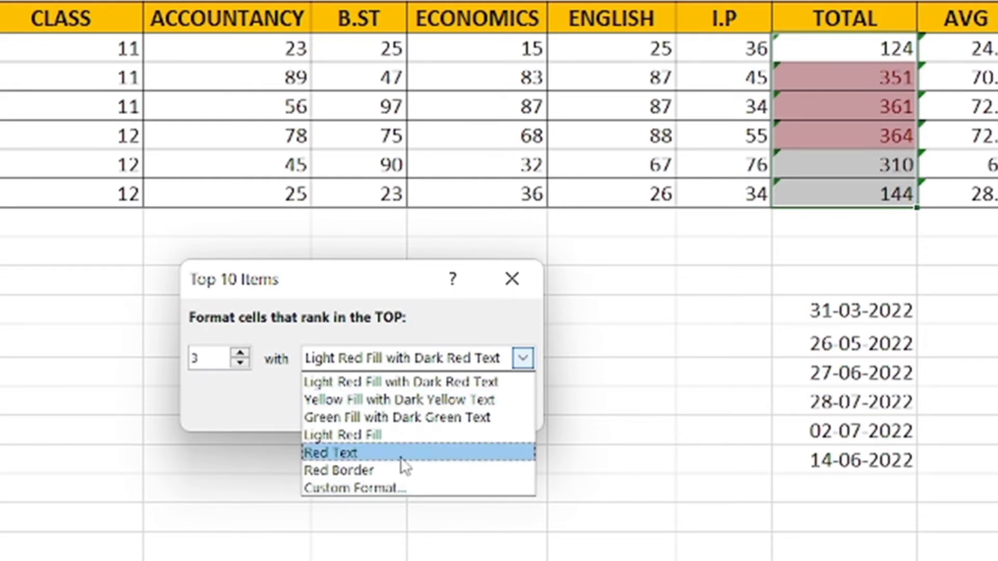
left_click(446, 382)
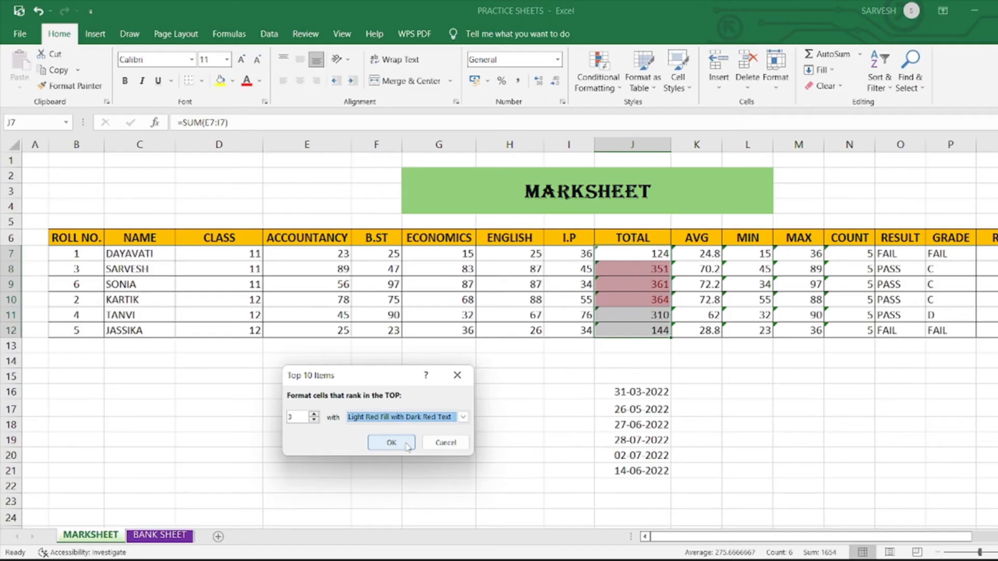
left_click(411, 407)
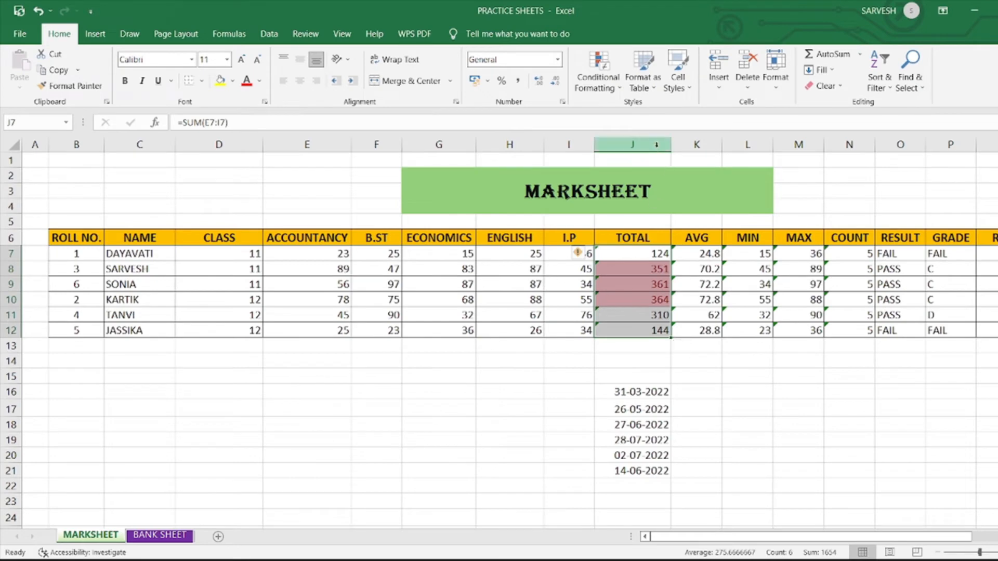
left_click(590, 365)
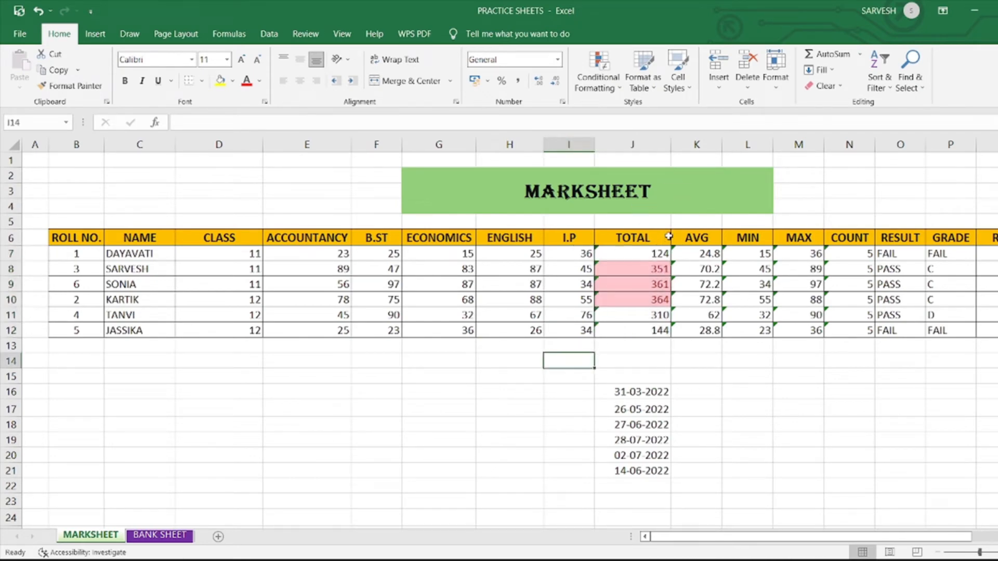
Apply a Bottom 10 Items rule to the AVG values in K7:K12, limited to the bottom 3 with Light Red Fill with Dark Red Text.
left_click_drag(685, 250, 696, 331)
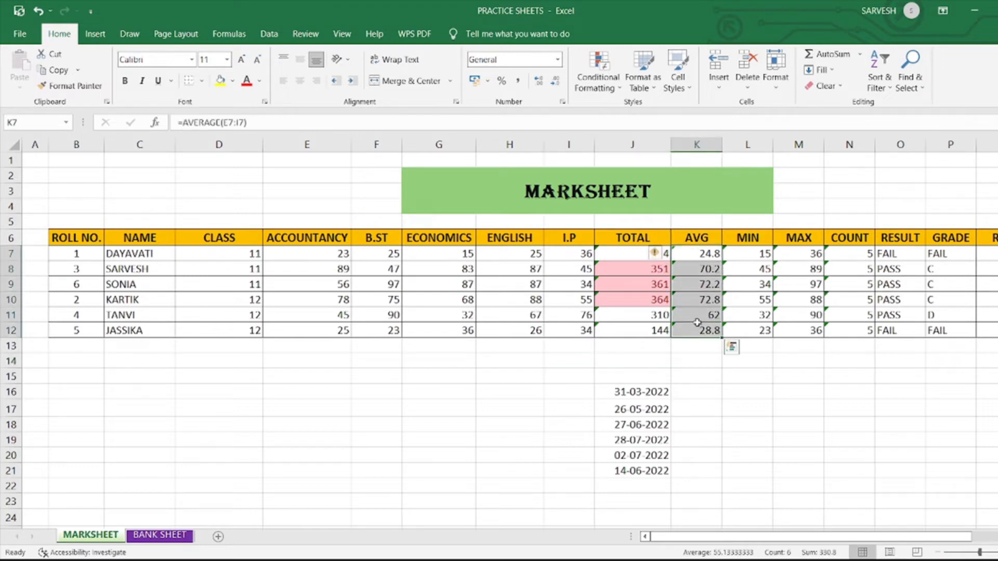
left_click(594, 77)
mouse_move(613, 136)
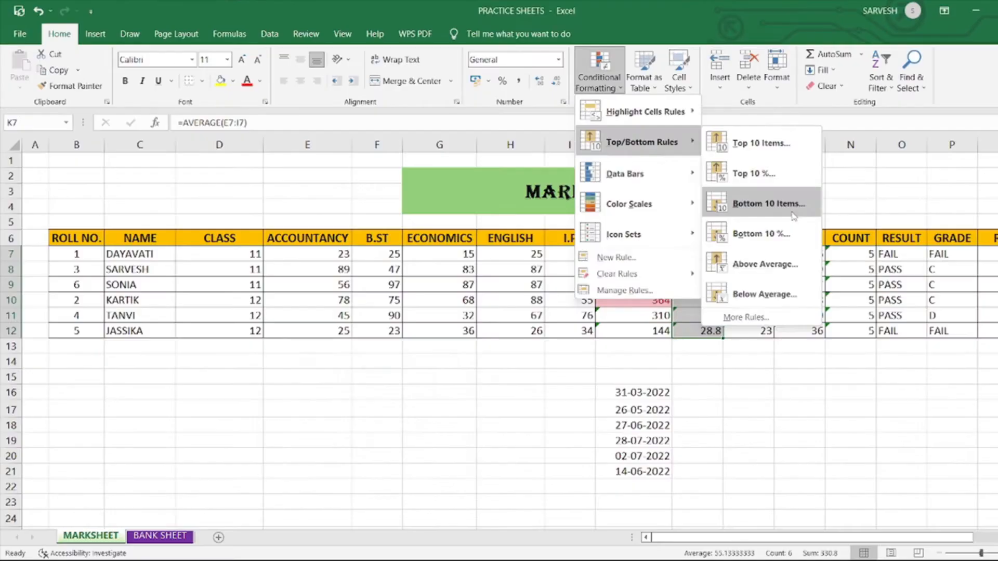
left_click(582, 306)
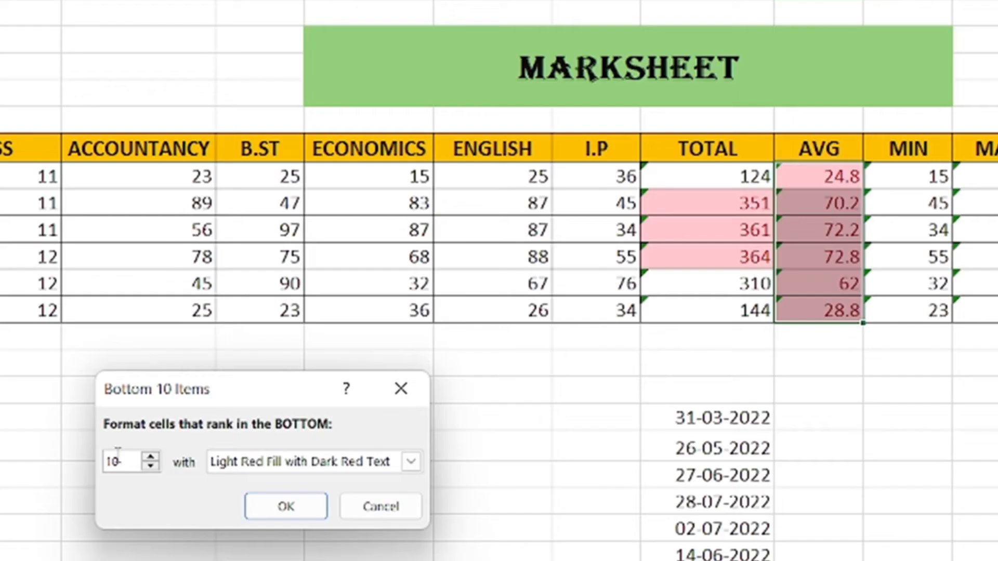
double_click(292, 417)
type("3")
key("Return")
left_click(706, 390)
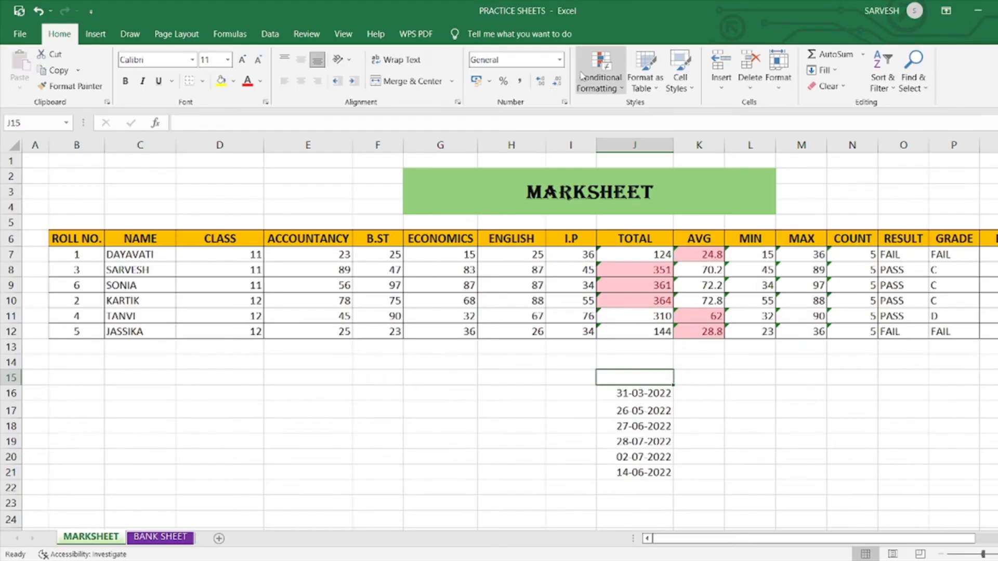
Clear all conditional formatting rules from the entire marksheet.
left_click(582, 76)
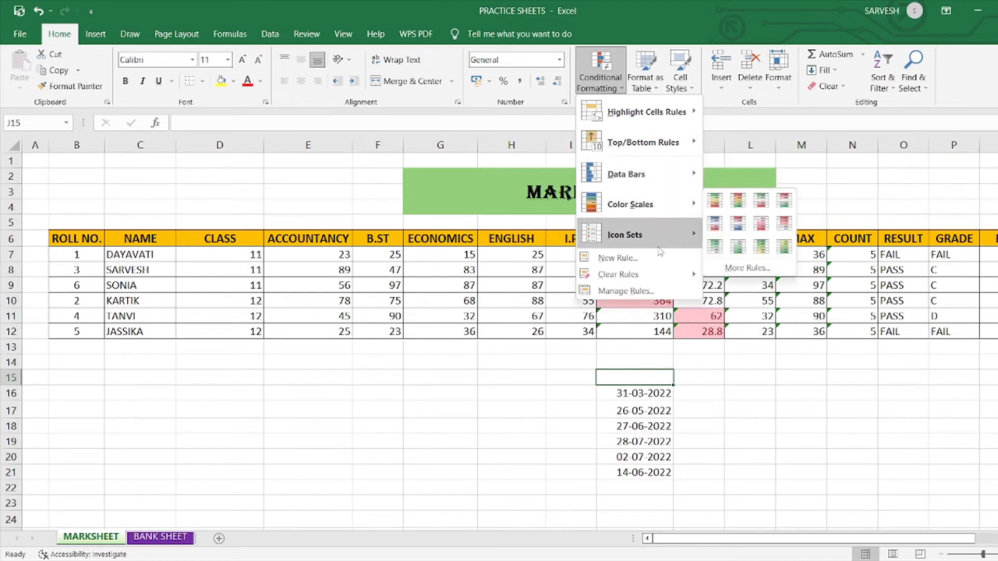
mouse_move(664, 276)
left_click(738, 292)
Apply a Top 10% rule to the TOTAL values in J7:J12, set to 30% with Light Red Fill with Dark Red Text.
left_click_drag(624, 256, 636, 326)
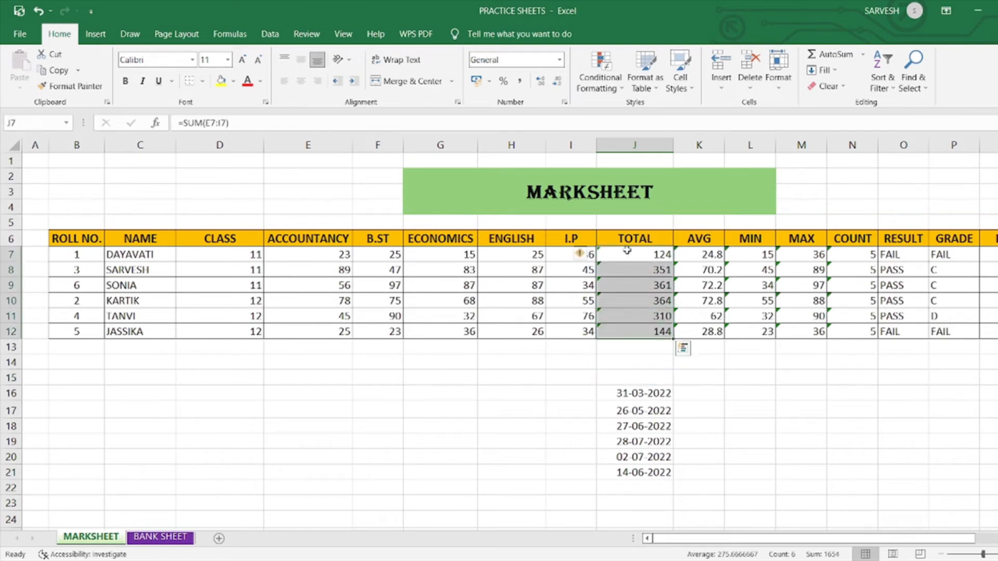
left_click(601, 73)
mouse_move(645, 144)
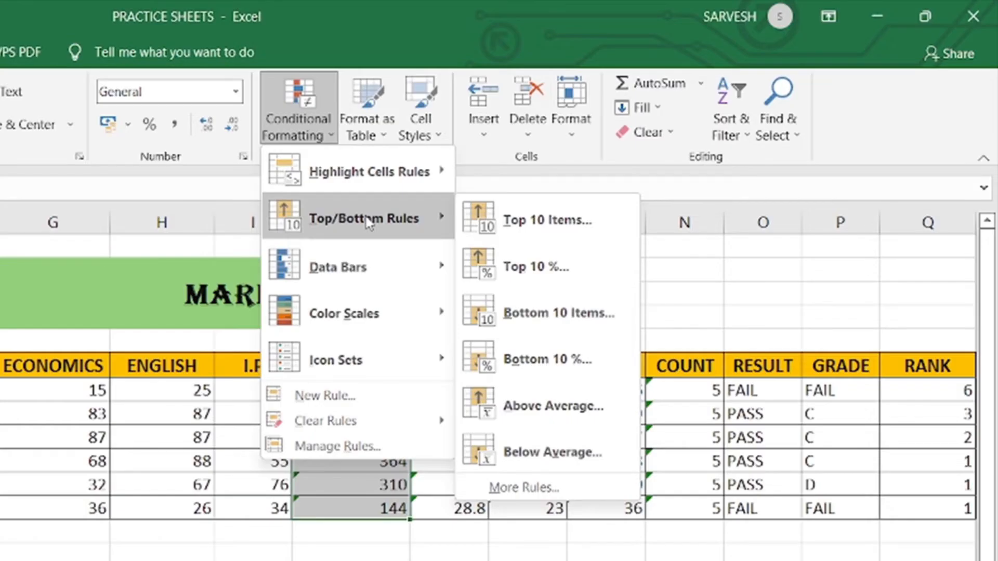
left_click(552, 280)
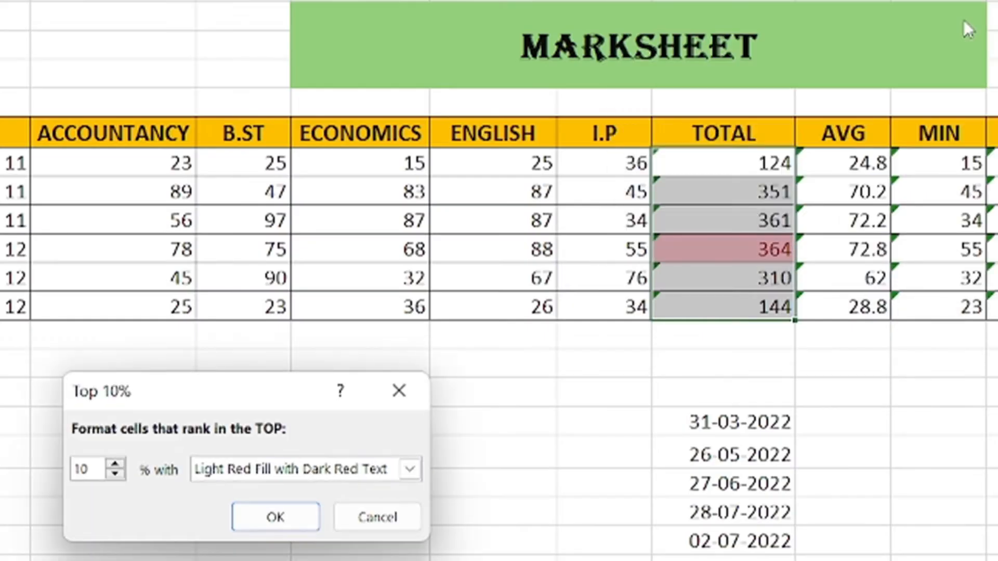
left_click_drag(101, 469, 1, 456)
type("30")
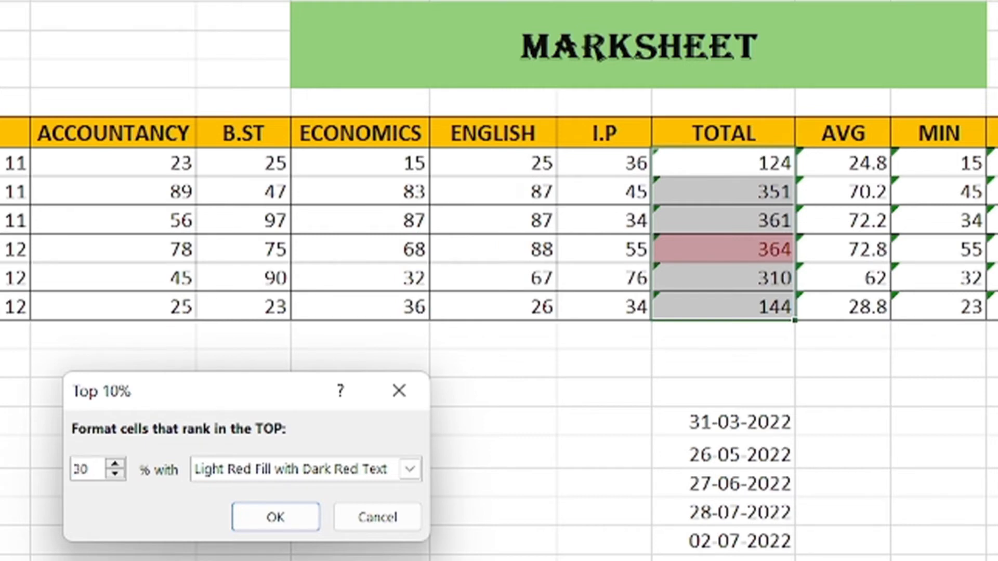
left_click(250, 509)
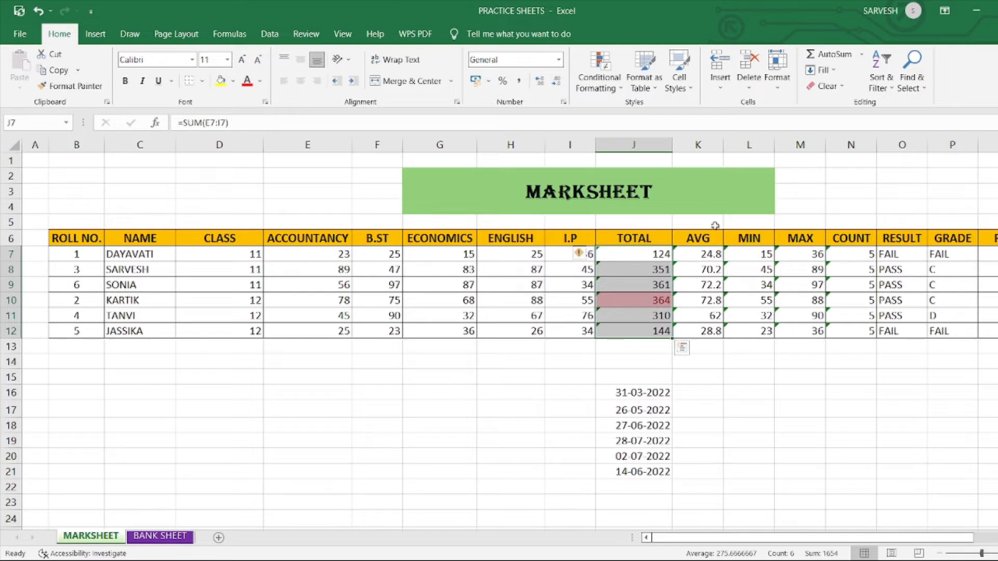
Apply a Bottom 10% rule to the AVG values in K7:K12, set to 25% with Light Red Fill with Dark Red Text.
left_click_drag(699, 254, 702, 331)
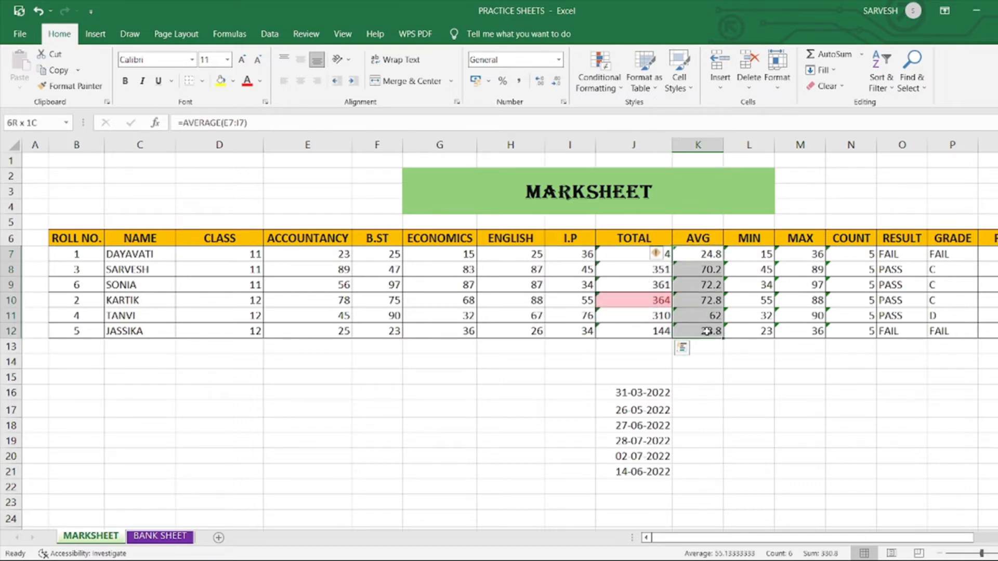
left_click(621, 76)
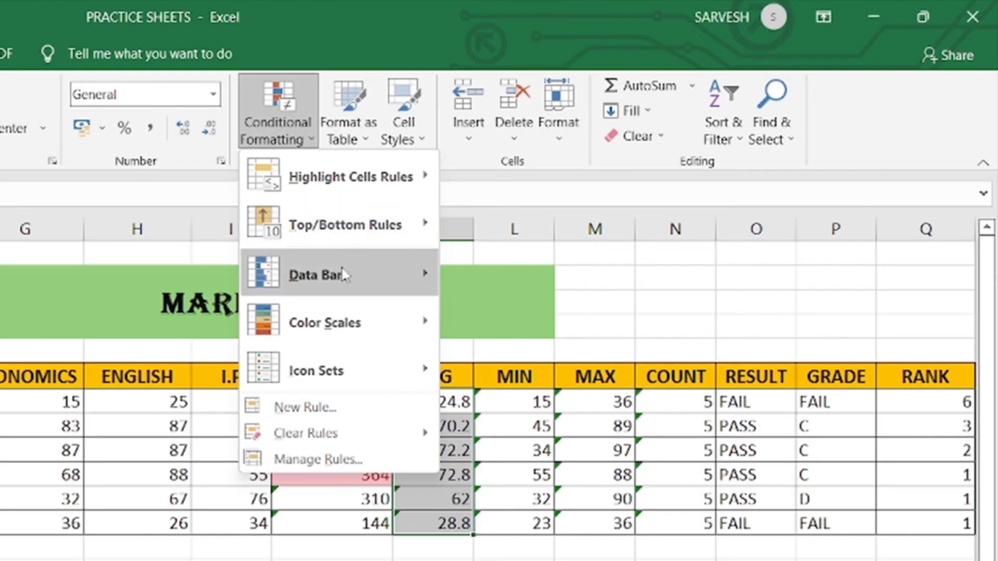
mouse_move(666, 151)
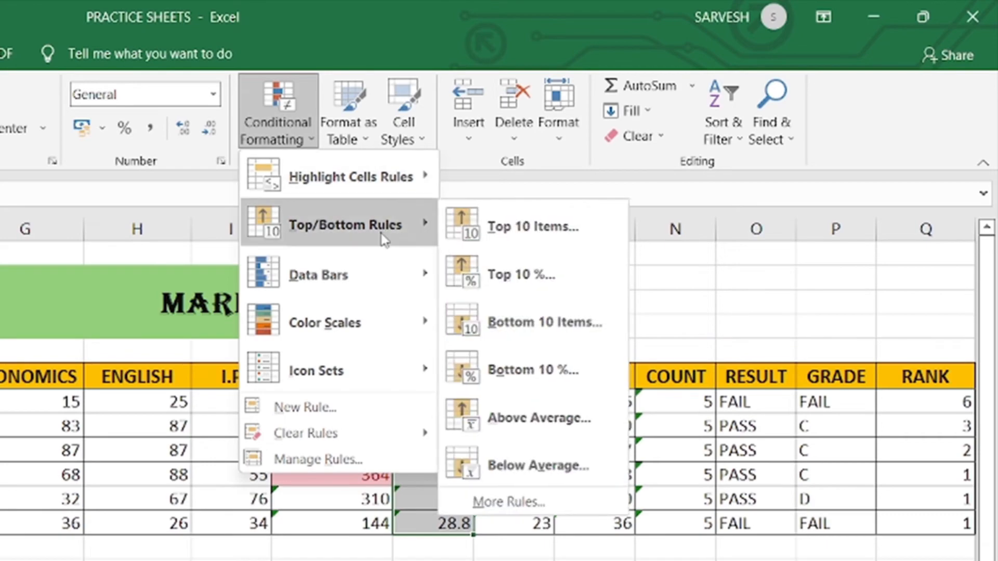
left_click(559, 368)
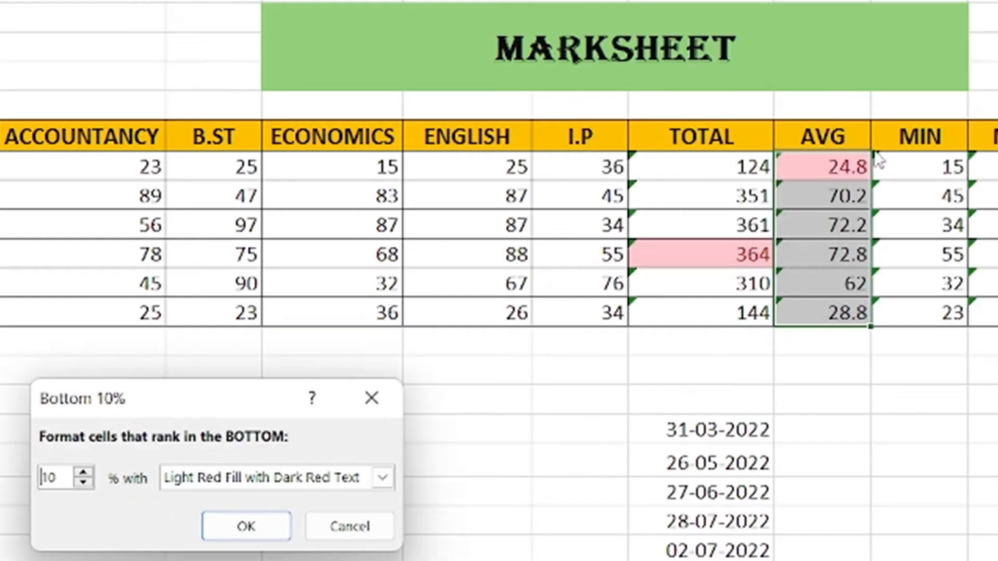
double_click(49, 477)
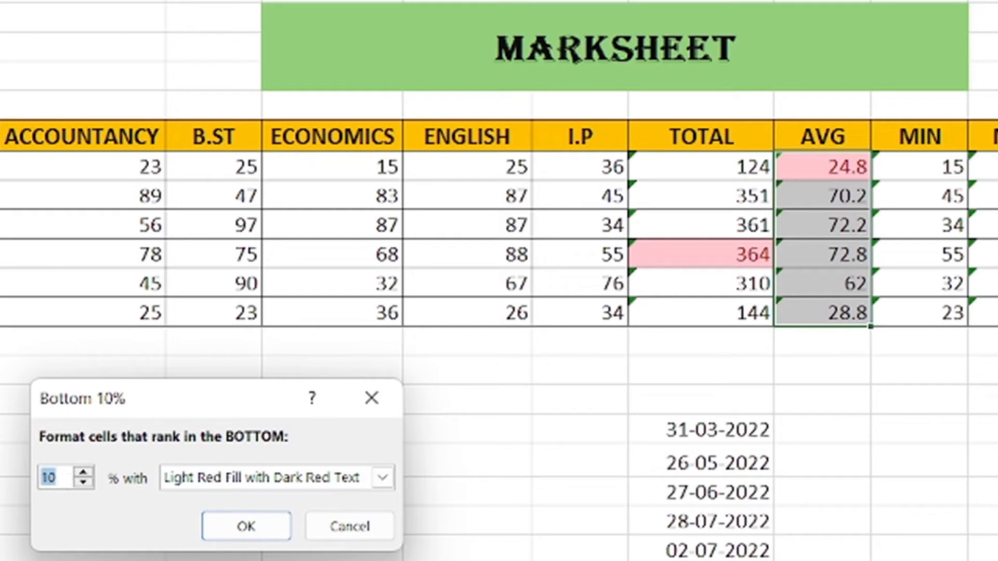
type("25")
left_click(247, 526)
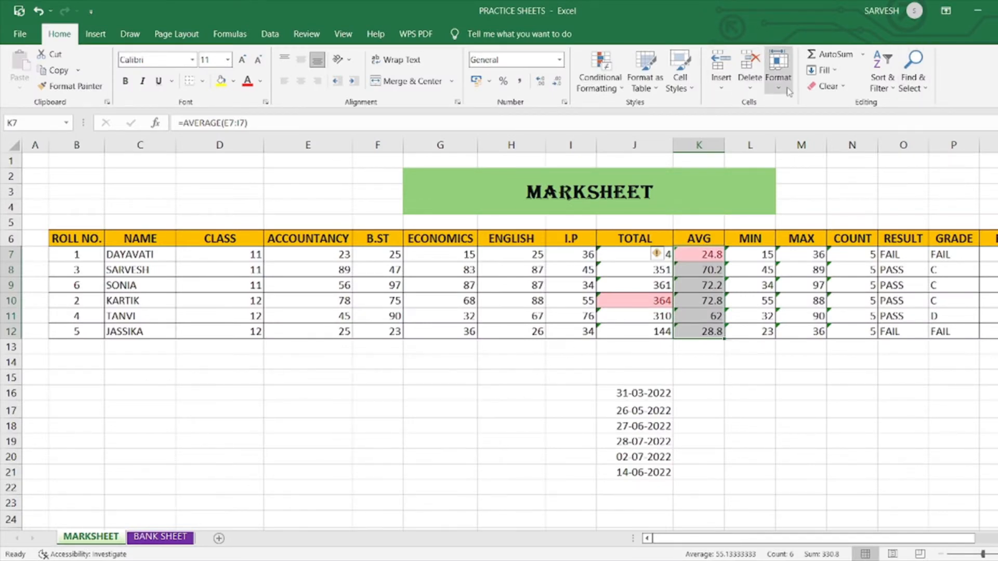
left_click(612, 89)
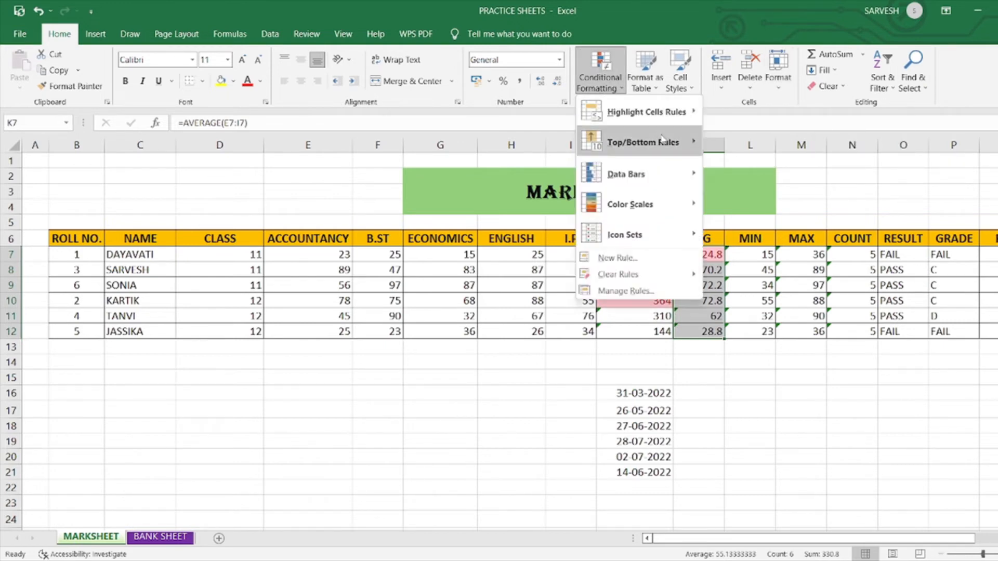
mouse_move(662, 138)
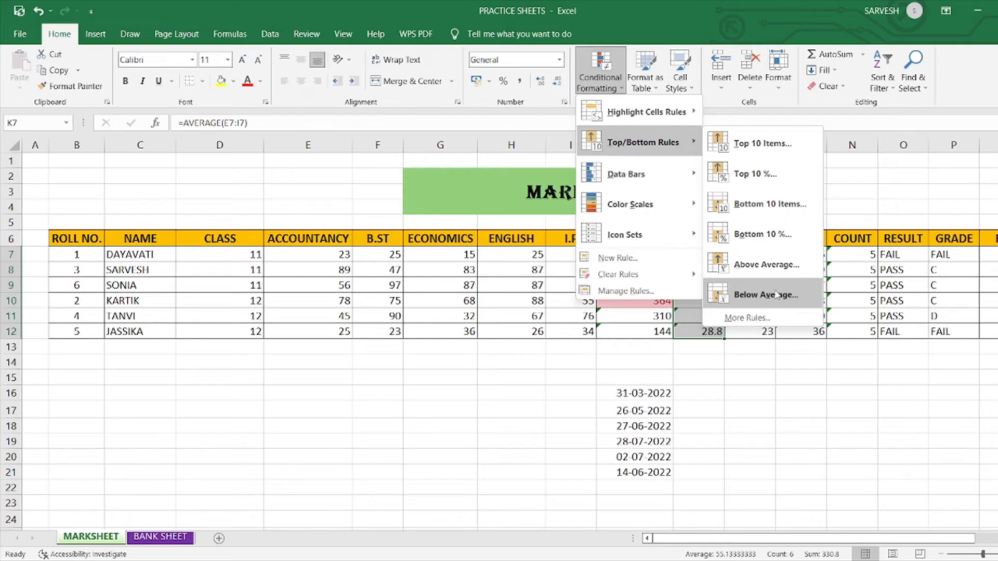
left_click(552, 406)
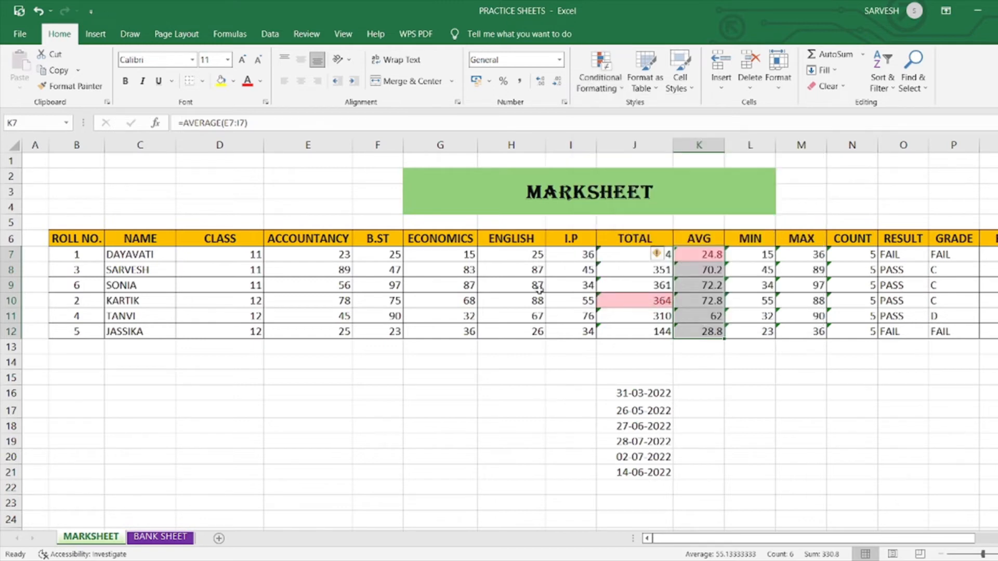
Apply an Above Average rule to the ENGLISH marks in H7:H12 using Green Fill with Dark Green Text.
left_click_drag(522, 255, 521, 330)
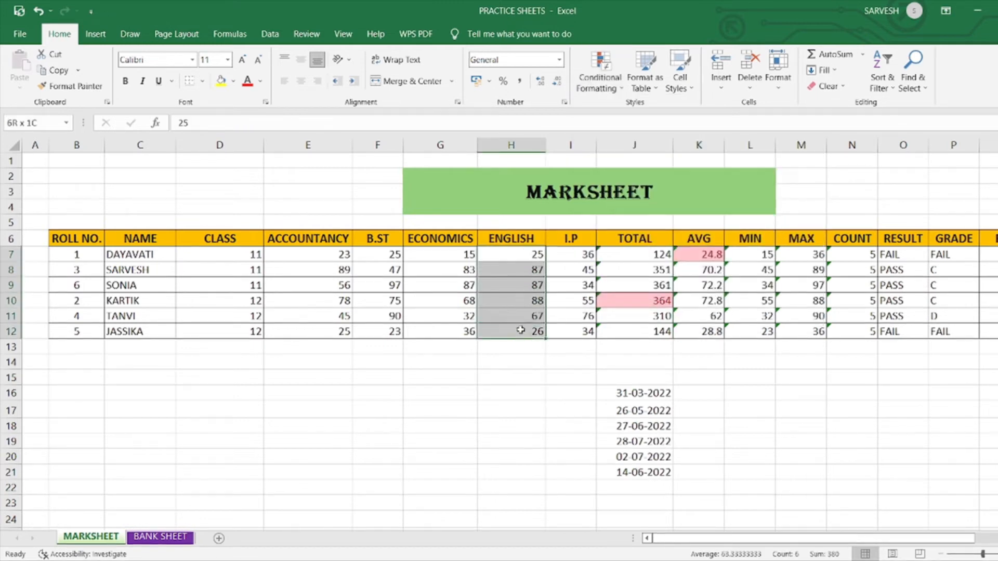
left_click(602, 84)
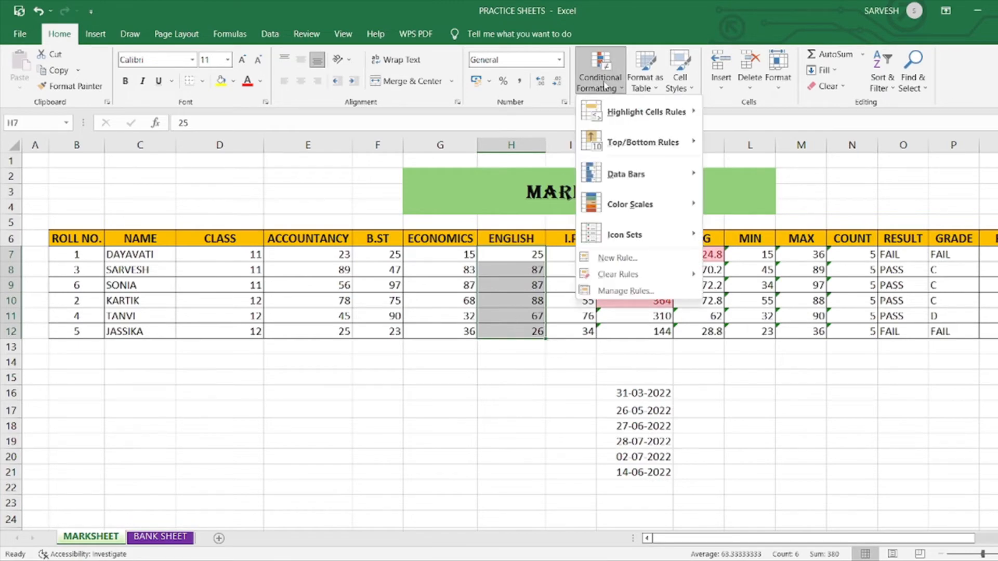
mouse_move(636, 146)
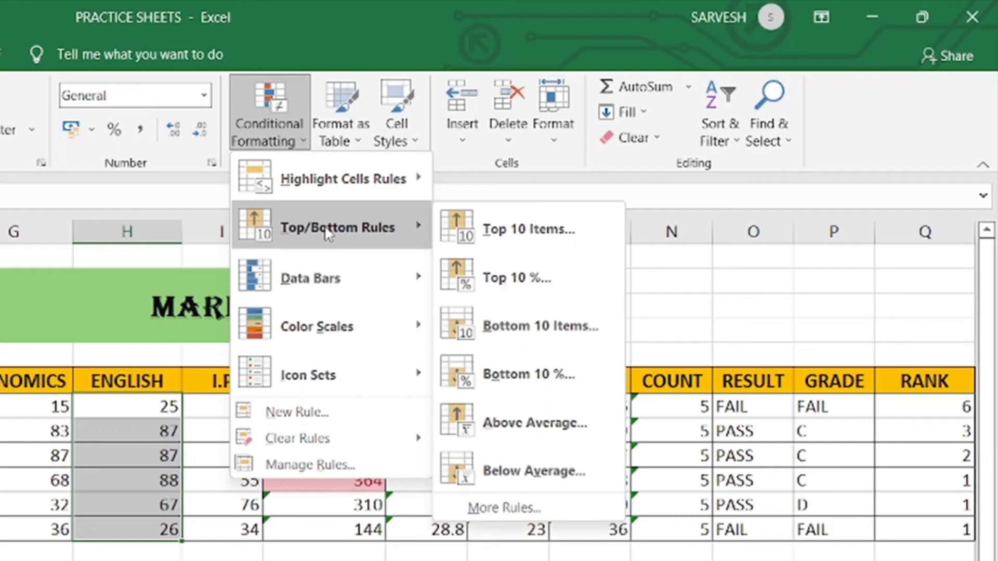
left_click(552, 429)
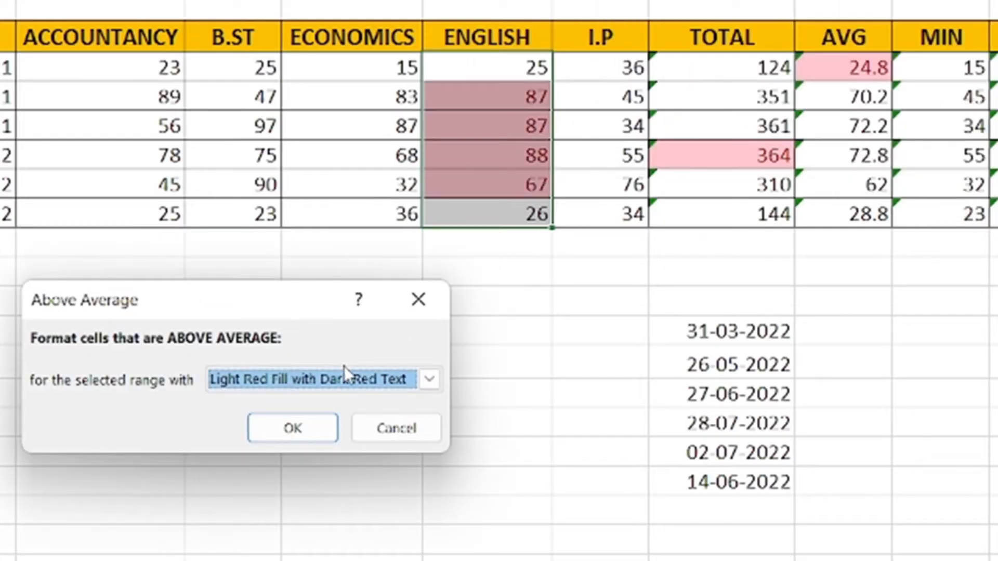
left_click(353, 388)
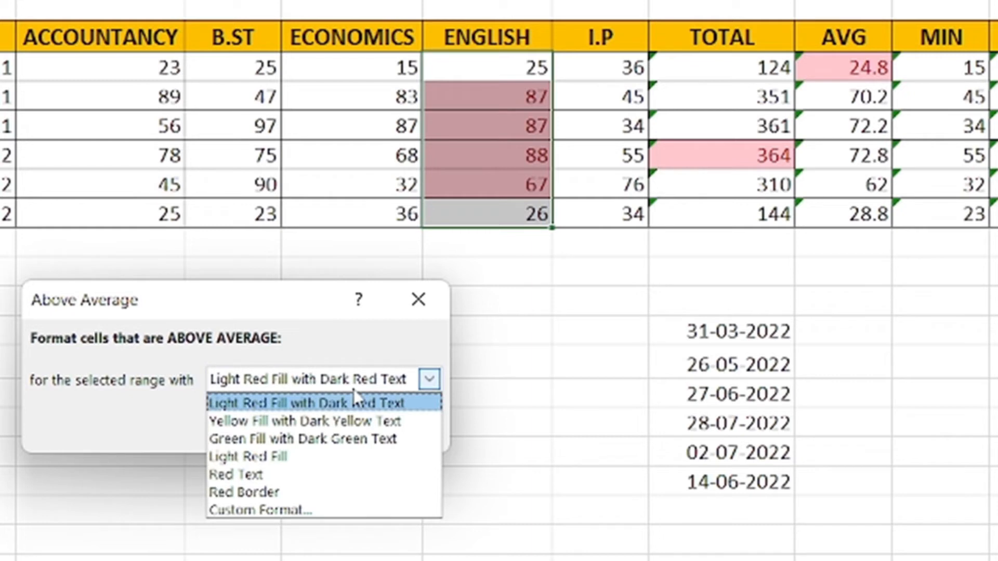
left_click(353, 439)
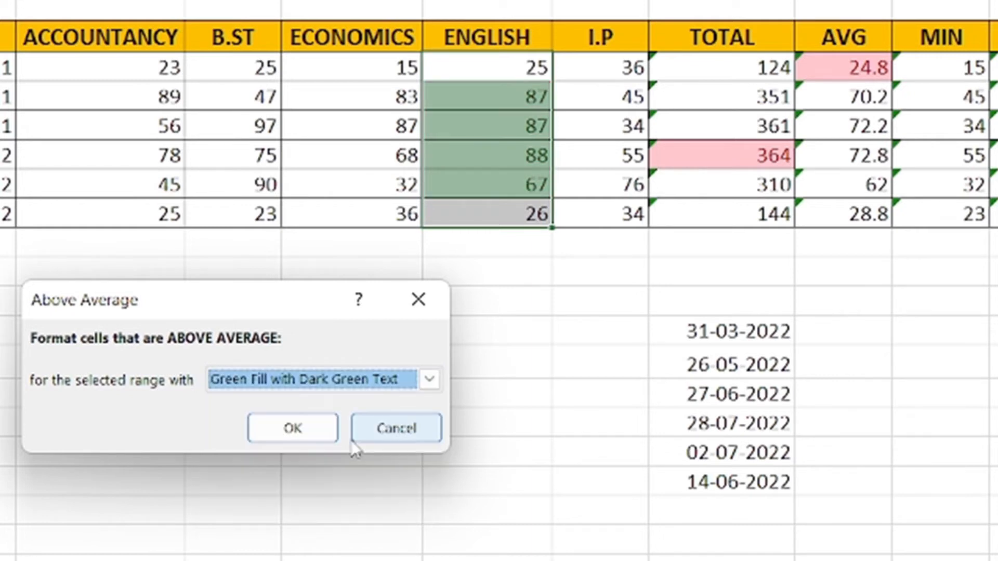
left_click(325, 430)
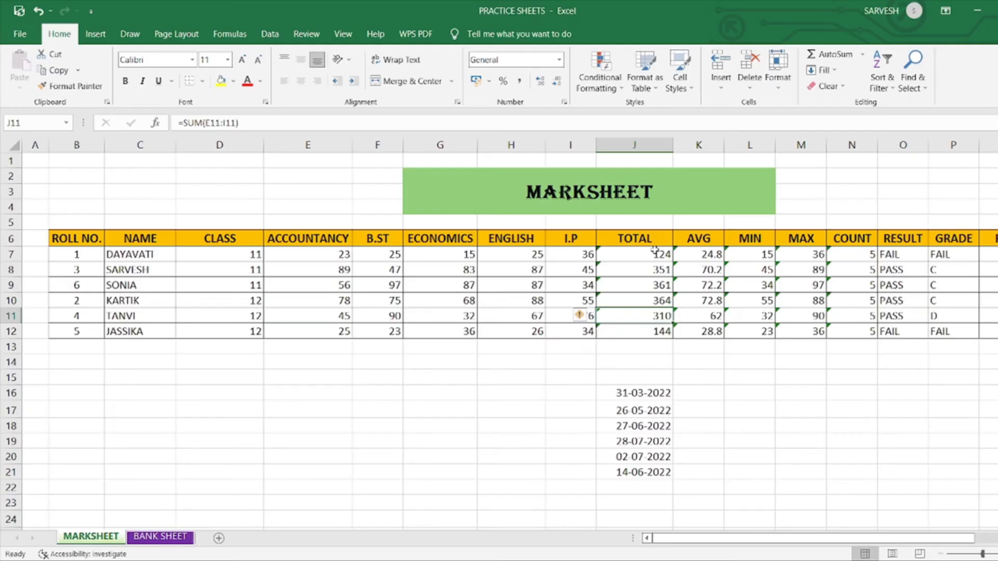
Add red gradient-fill data bars to the TOTAL values in J7:J12.
left_click_drag(645, 254, 661, 331)
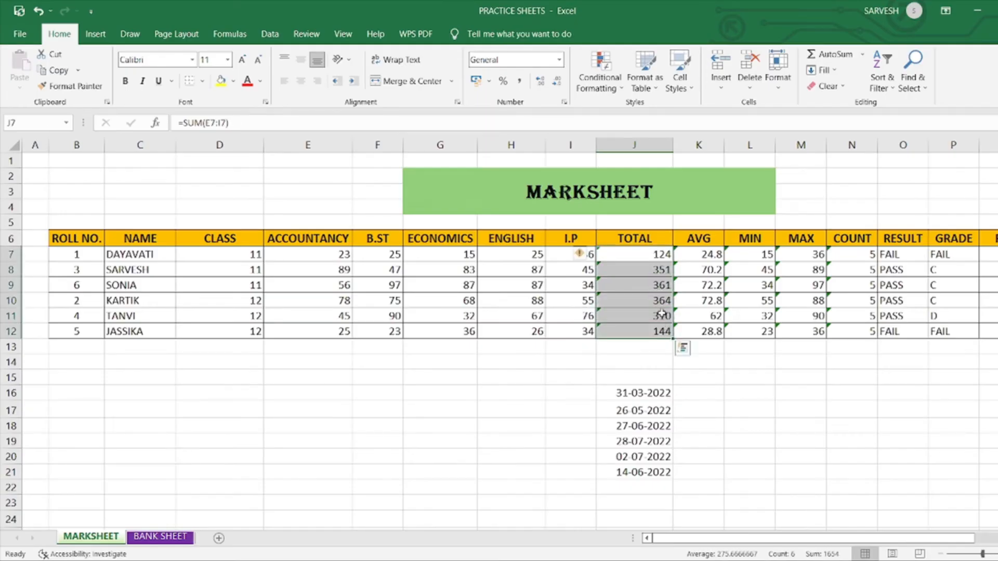
left_click(618, 88)
mouse_move(626, 182)
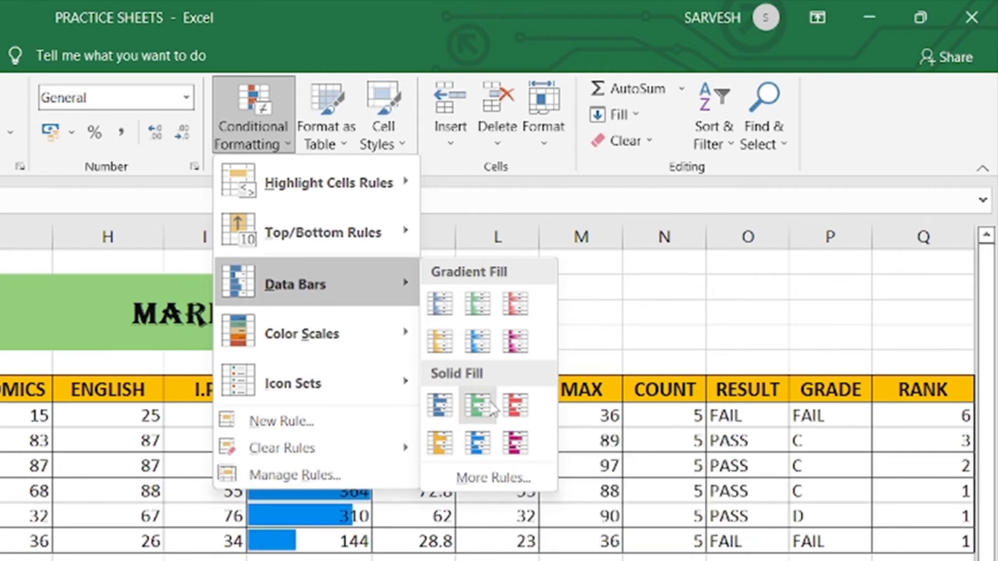
left_click(514, 311)
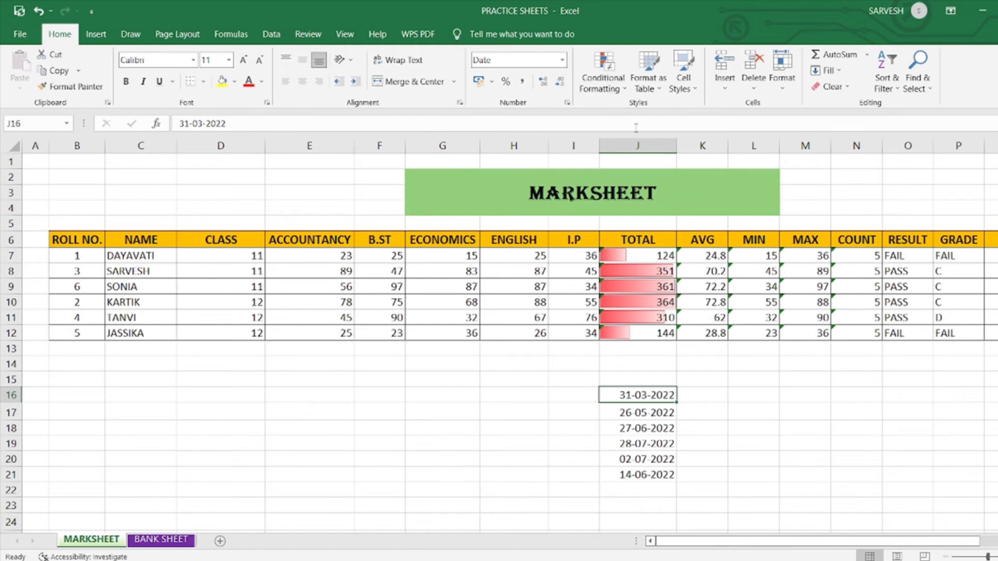
Apply the Red - Yellow - Green Color Scale to the AVG values in K7:K12.
left_click(695, 257)
left_click_drag(695, 257, 699, 334)
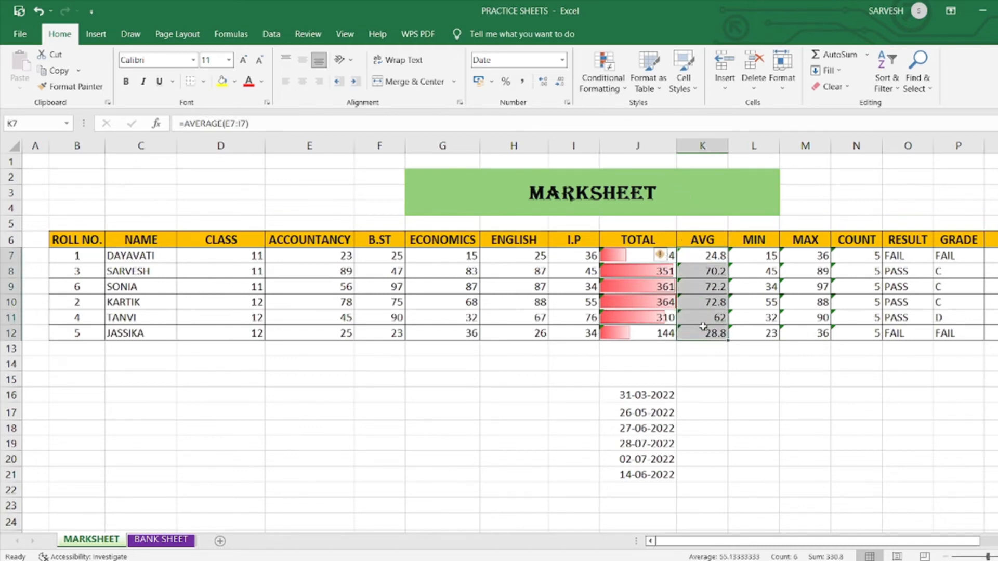
left_click(603, 83)
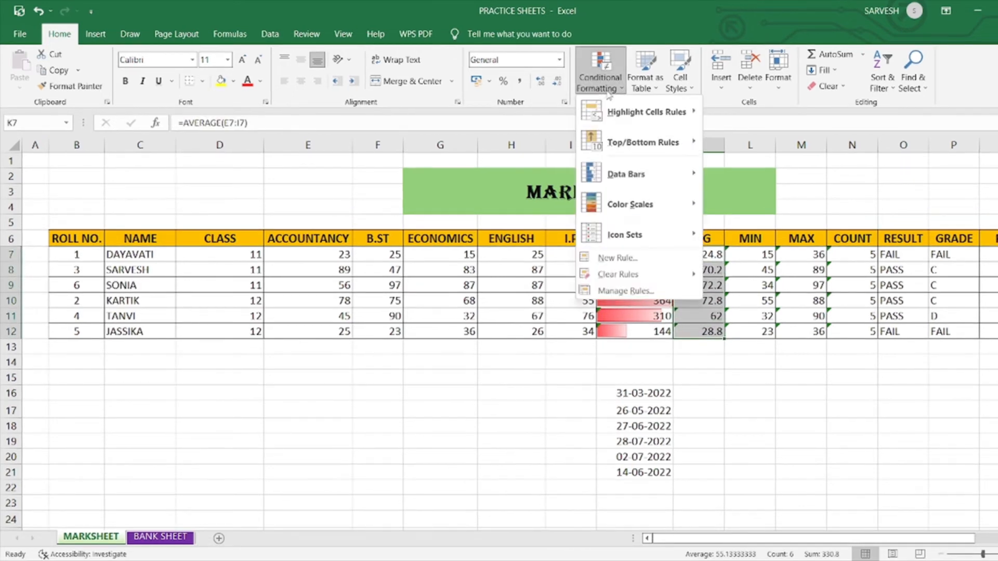
mouse_move(637, 203)
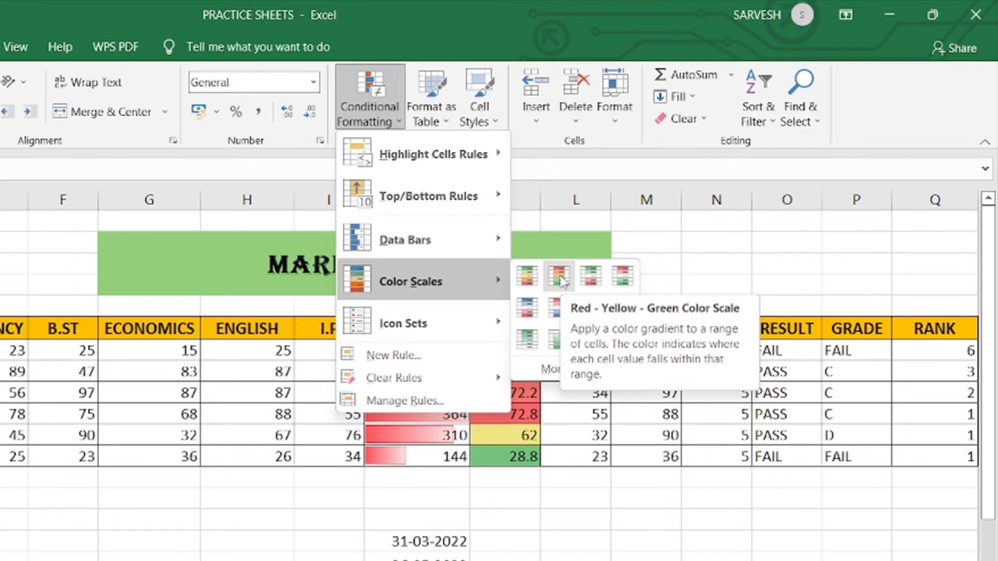
left_click(560, 279)
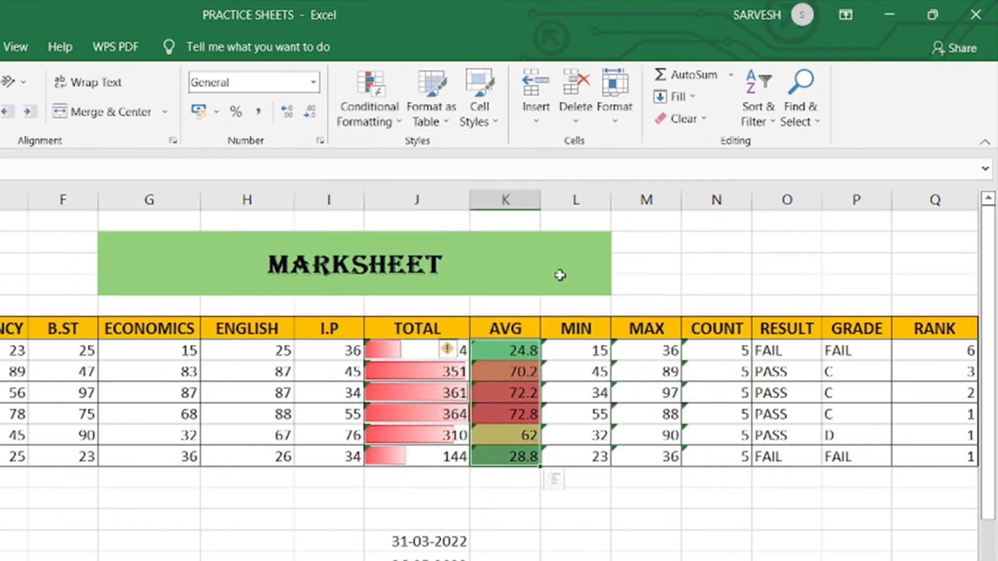
left_click(580, 473)
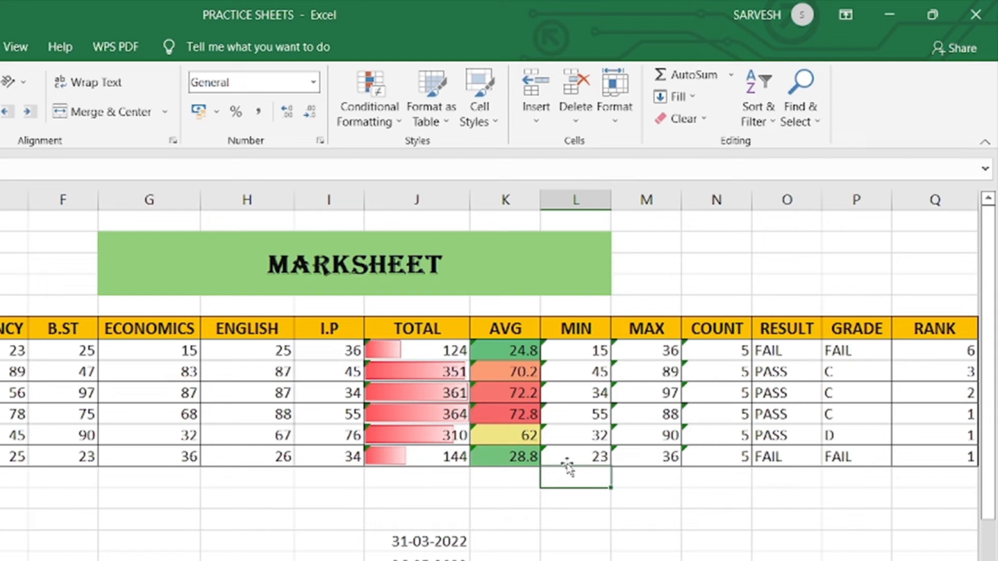
Apply the Yellow - Green Color Scale to the I.P marks in I7:I12.
left_click(317, 352)
left_click_drag(317, 351, 329, 453)
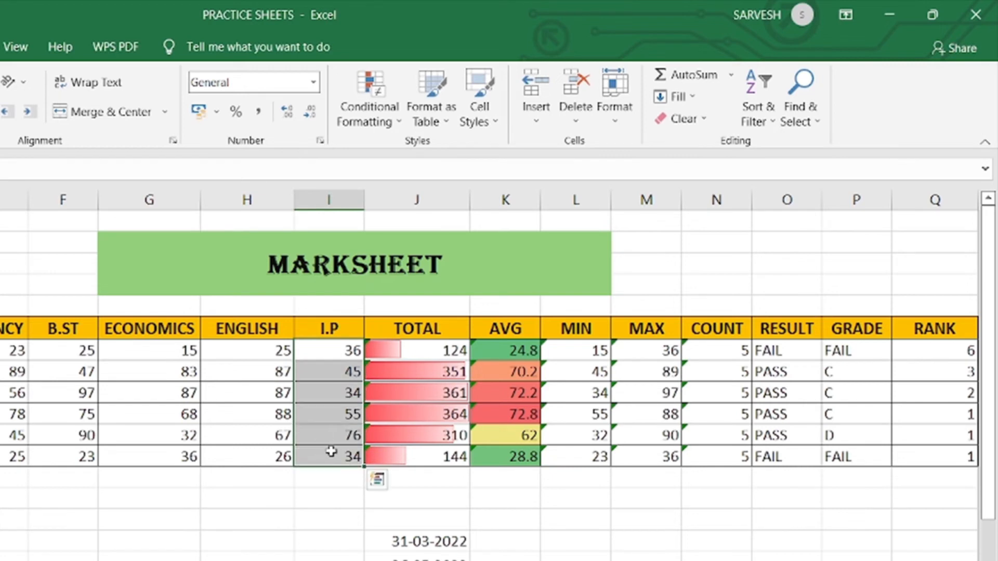
left_click(369, 109)
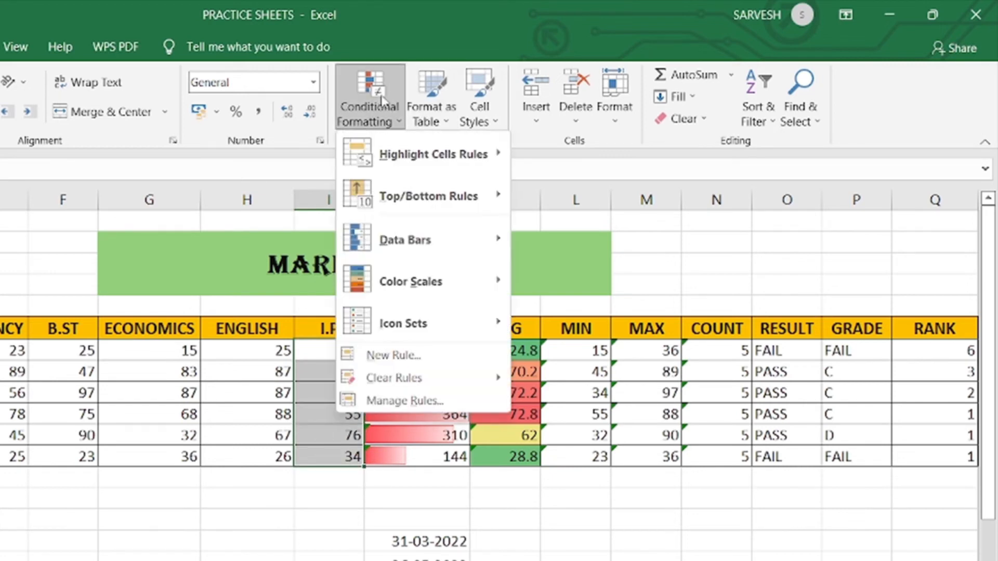
mouse_move(447, 274)
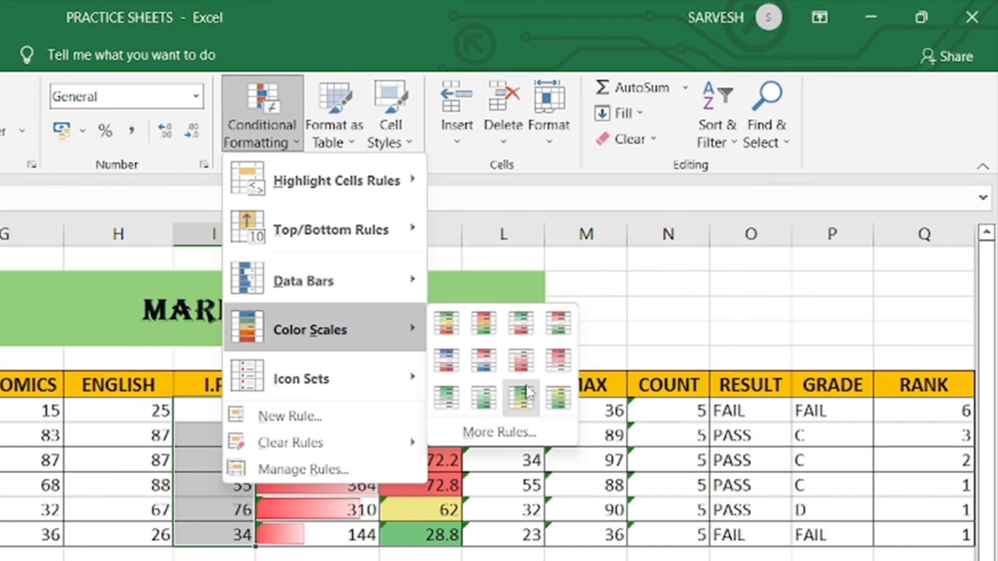
left_click(565, 412)
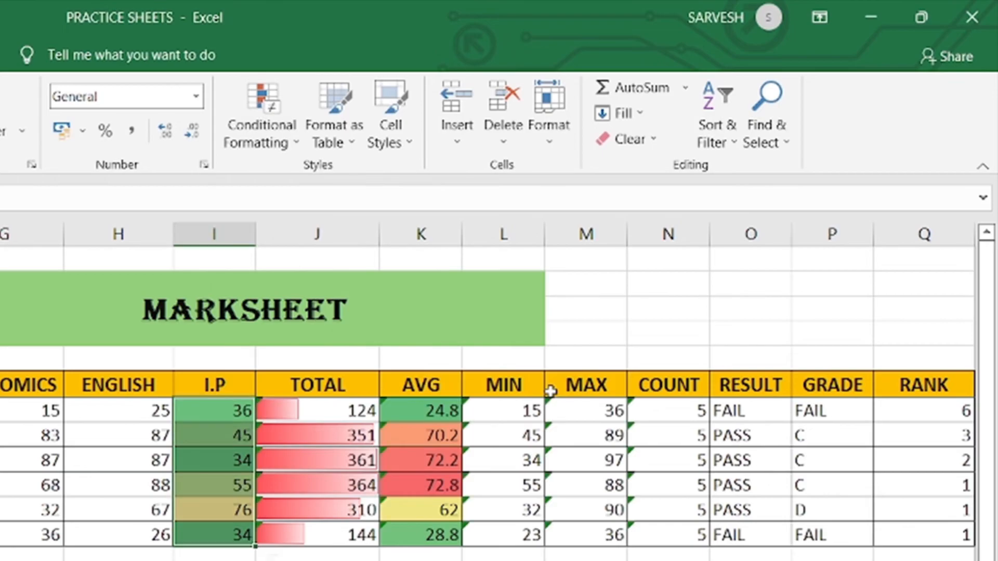
left_click(209, 560)
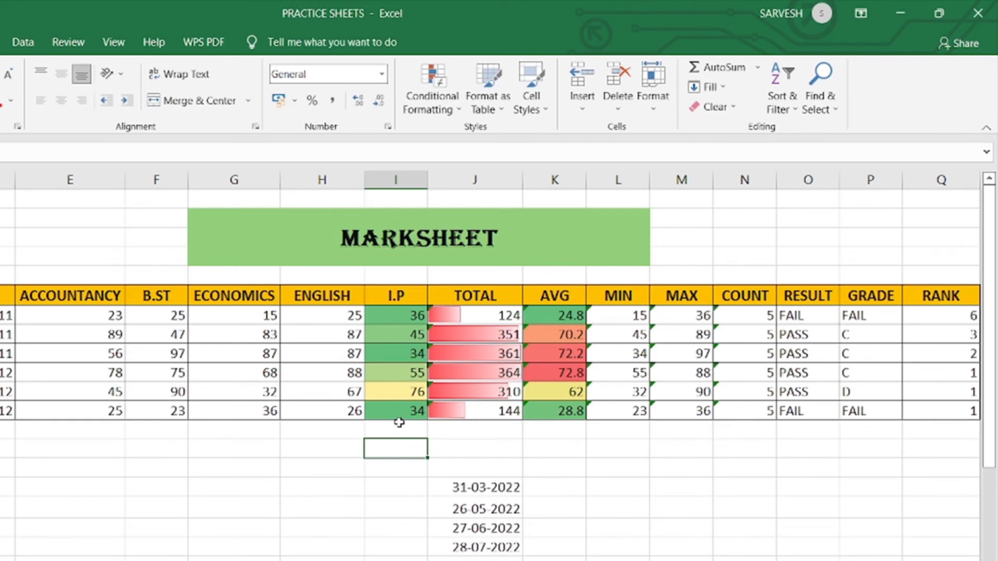
left_click(406, 336)
left_click(404, 376)
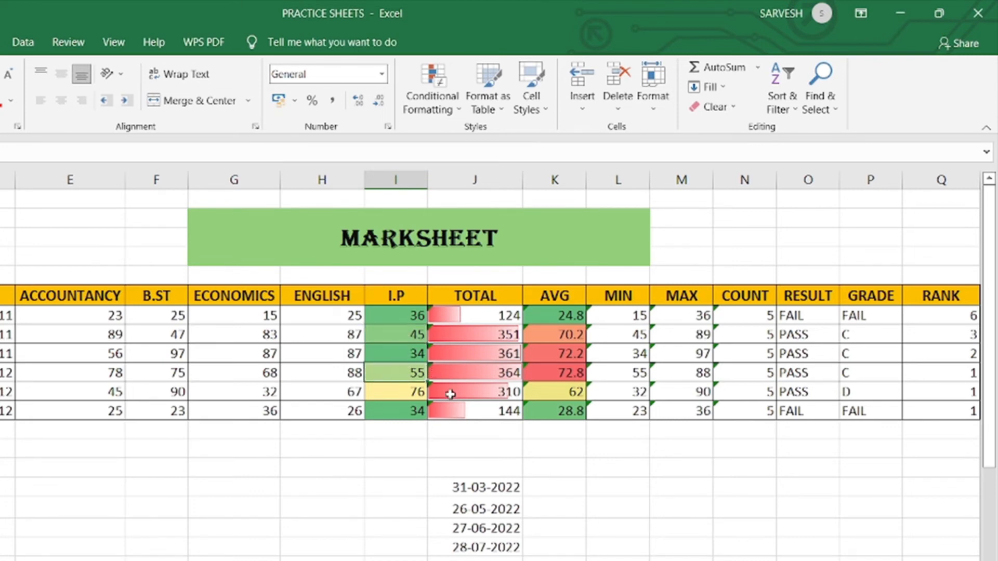
left_click(415, 393)
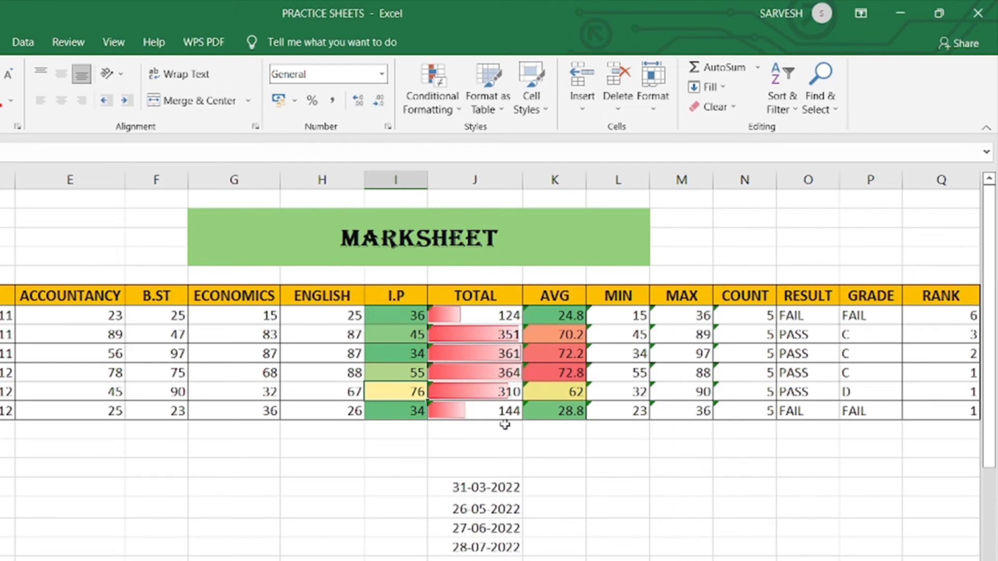
Start a custom icon set rule for the ECONOMICS marks in G7:G12 and move its dialog clear of the marks.
left_click(258, 321)
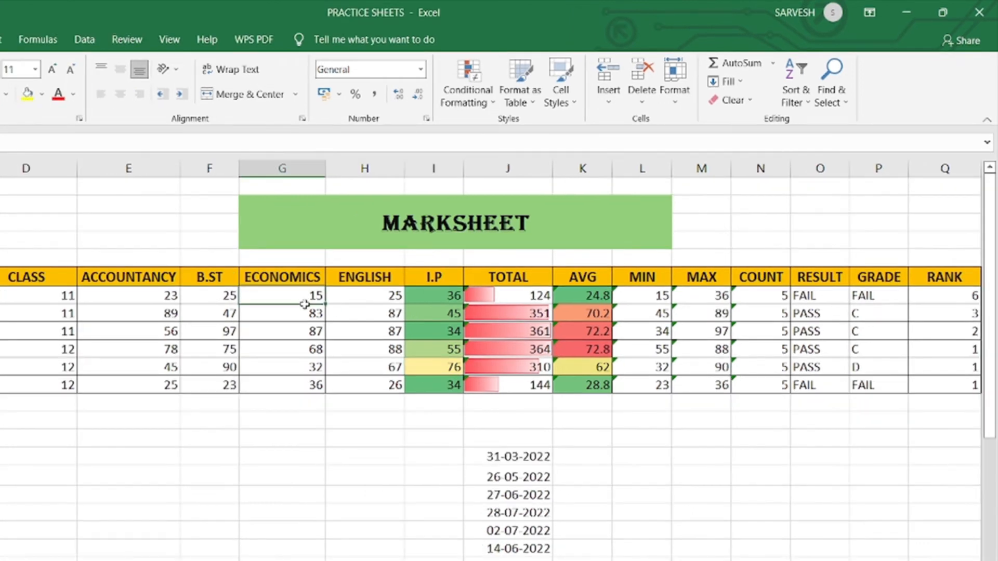
left_click_drag(304, 304, 304, 385)
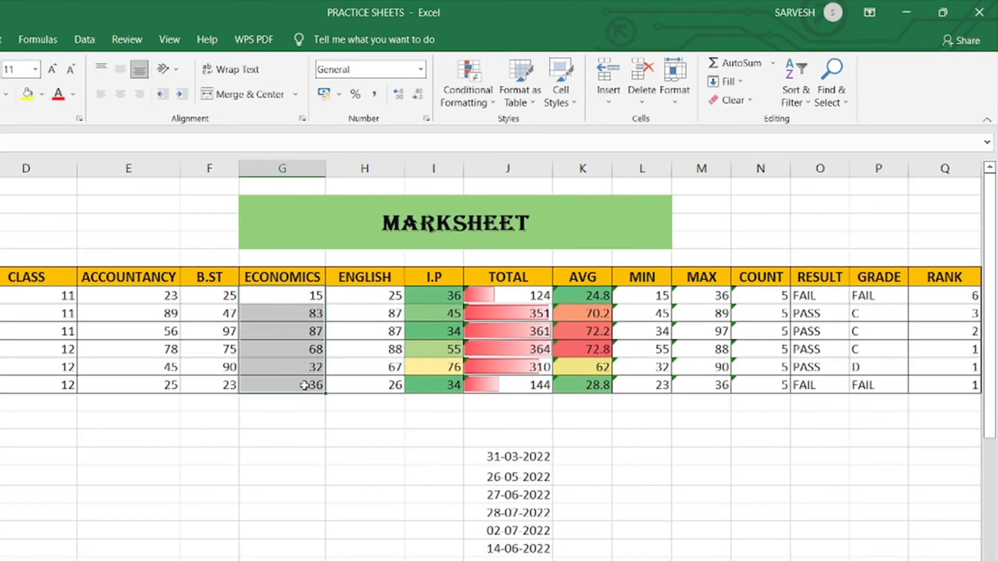
left_click(477, 90)
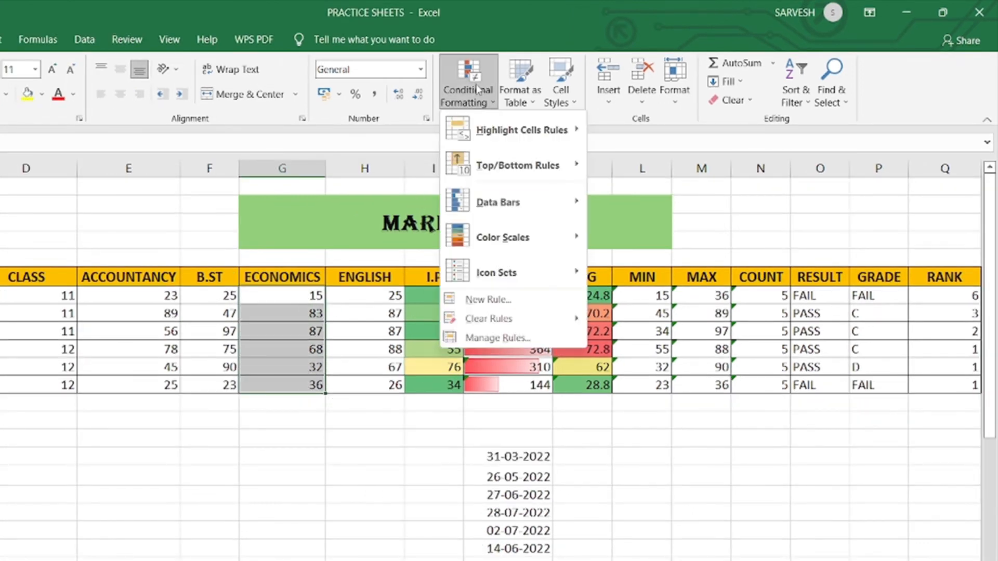
mouse_move(534, 279)
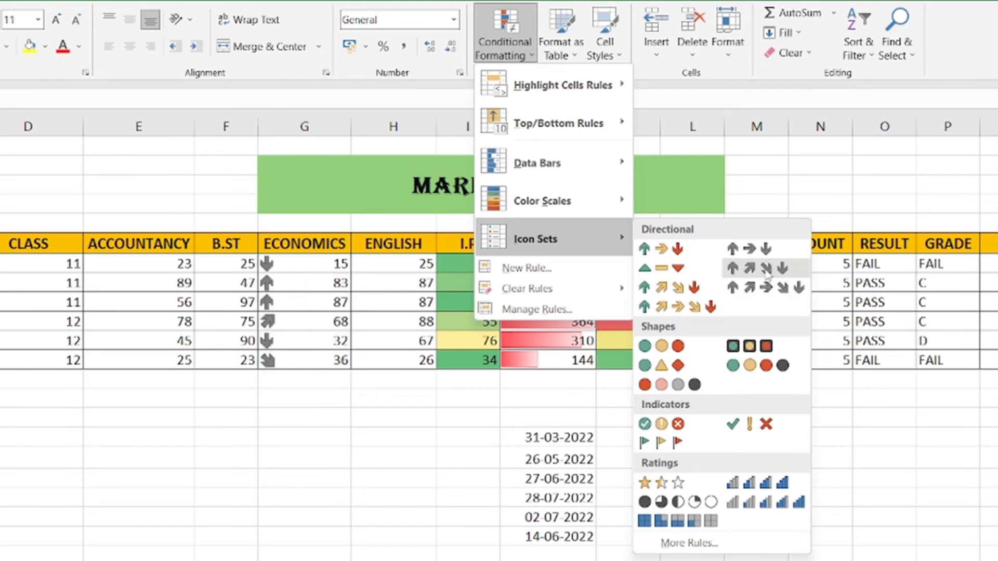
left_click(742, 550)
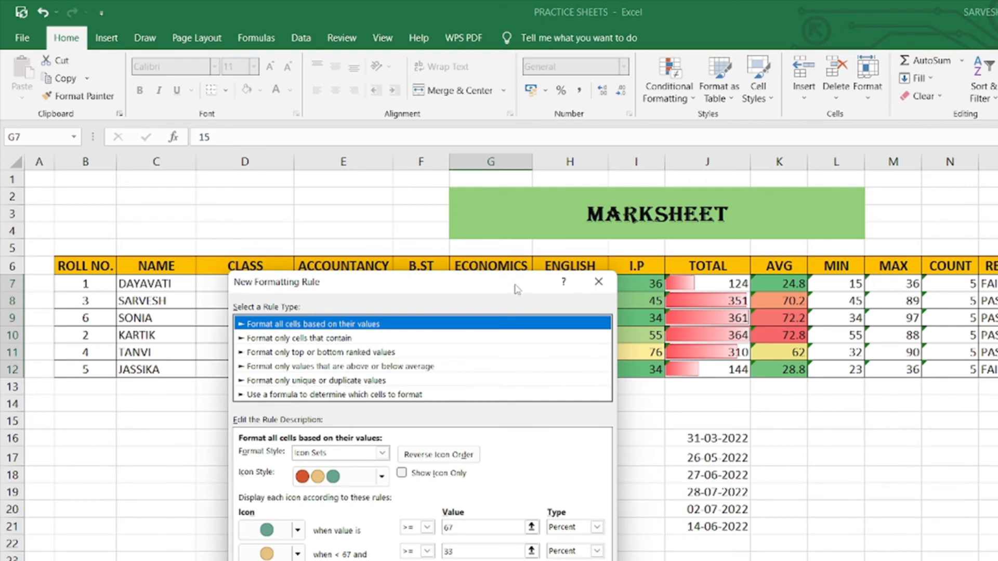
left_click_drag(516, 290, 342, 199)
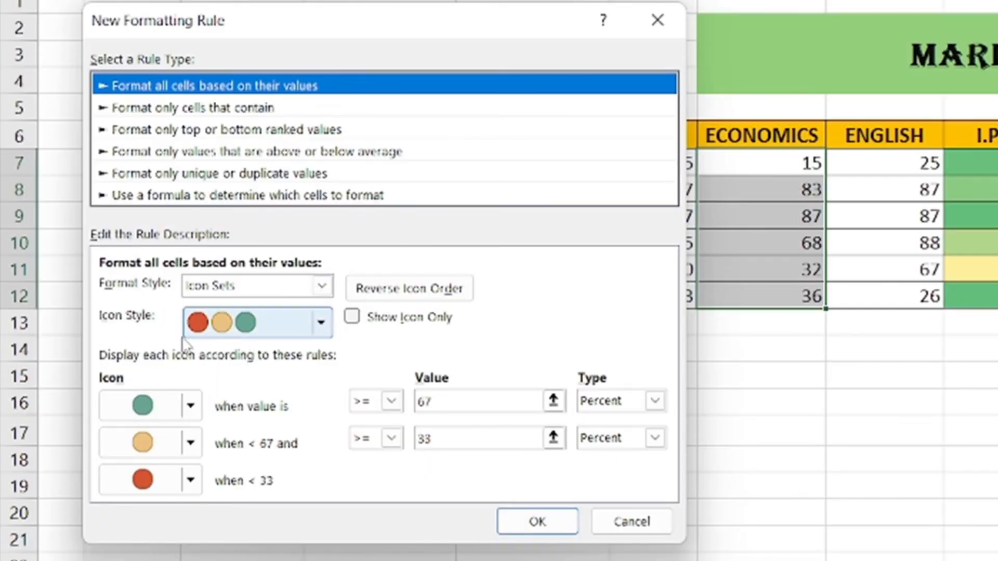
Choose the uncircled cross, exclamation and check mark icon style, and replace the lowest-value icon with the red circled cross.
left_click(312, 329)
left_click(318, 328)
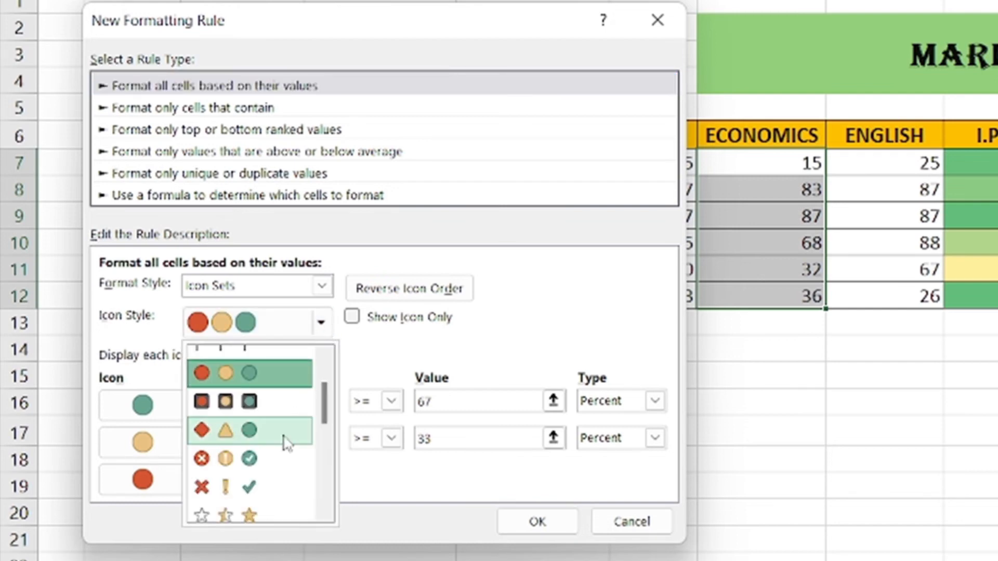
left_click(274, 495)
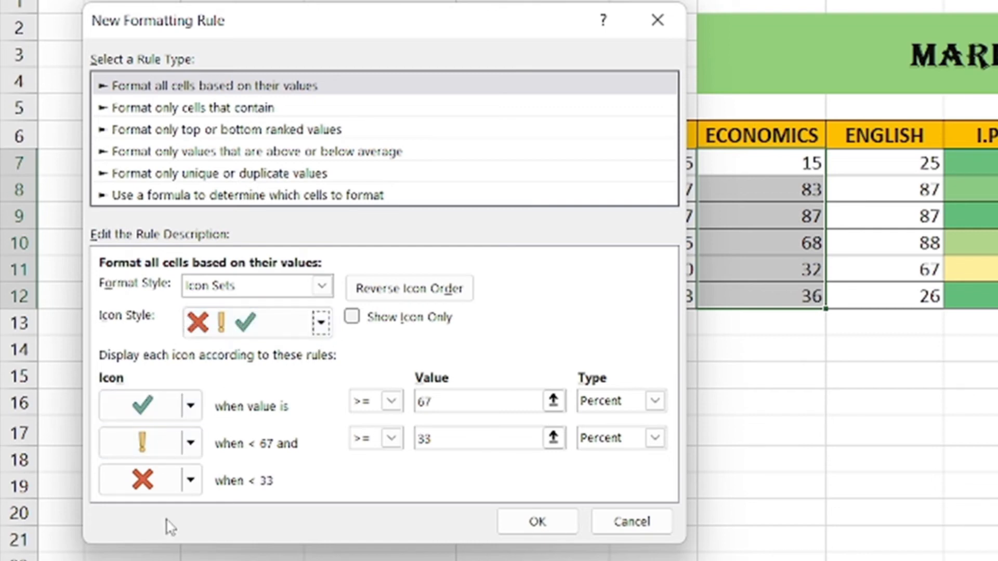
left_click(191, 443)
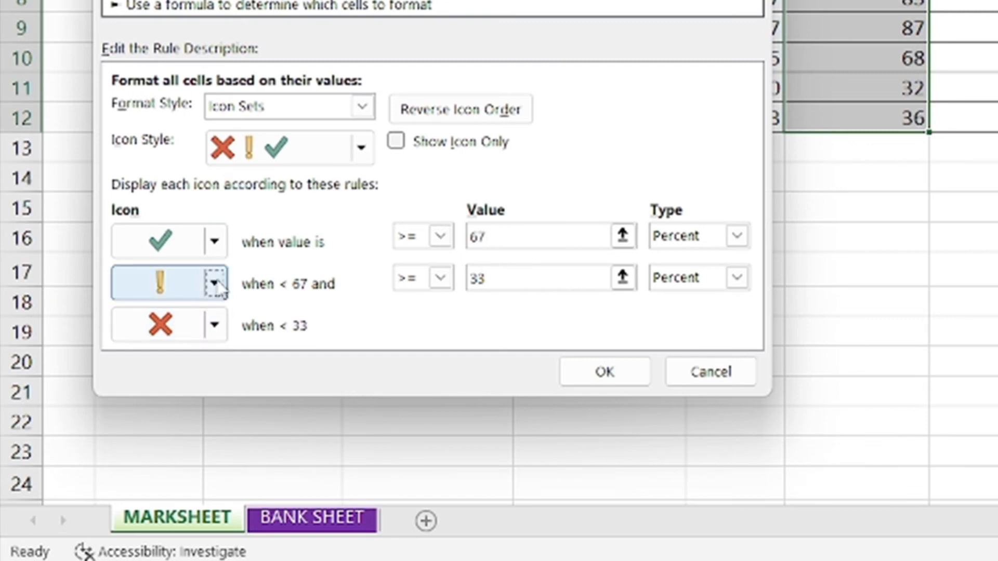
left_click(215, 323)
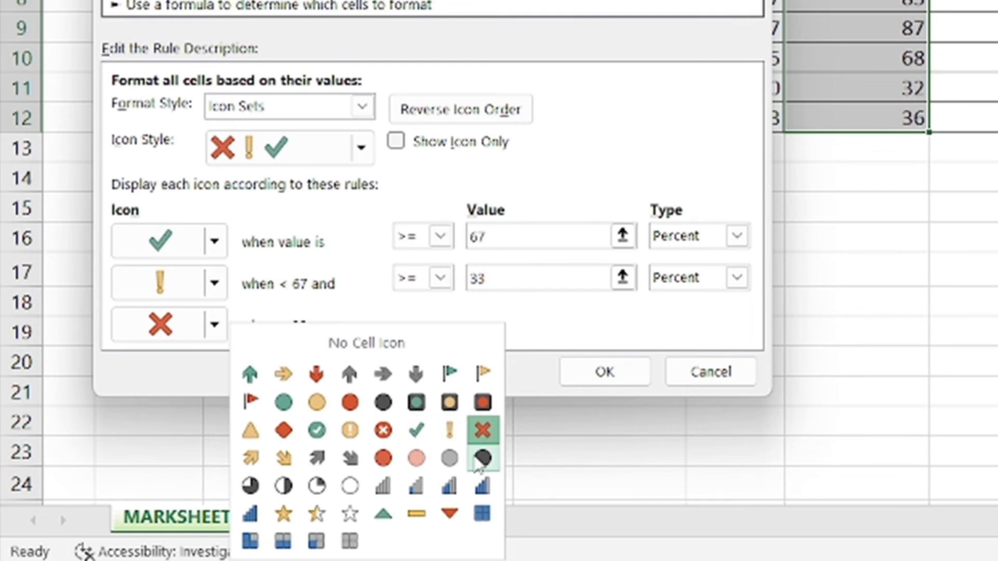
left_click(383, 430)
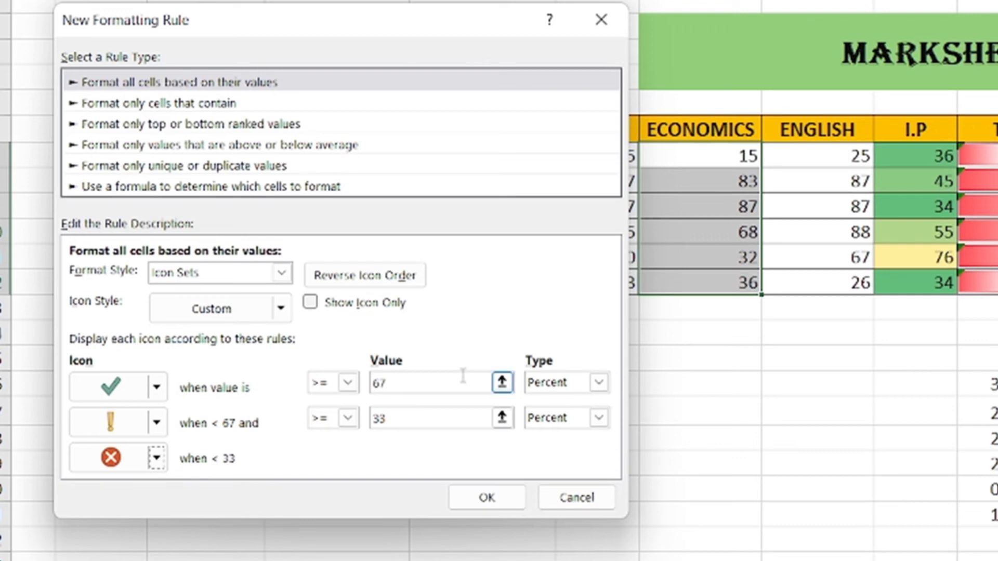
Set both icon thresholds to the Number type and use the >= comparison for the check mark icon.
left_click(599, 383)
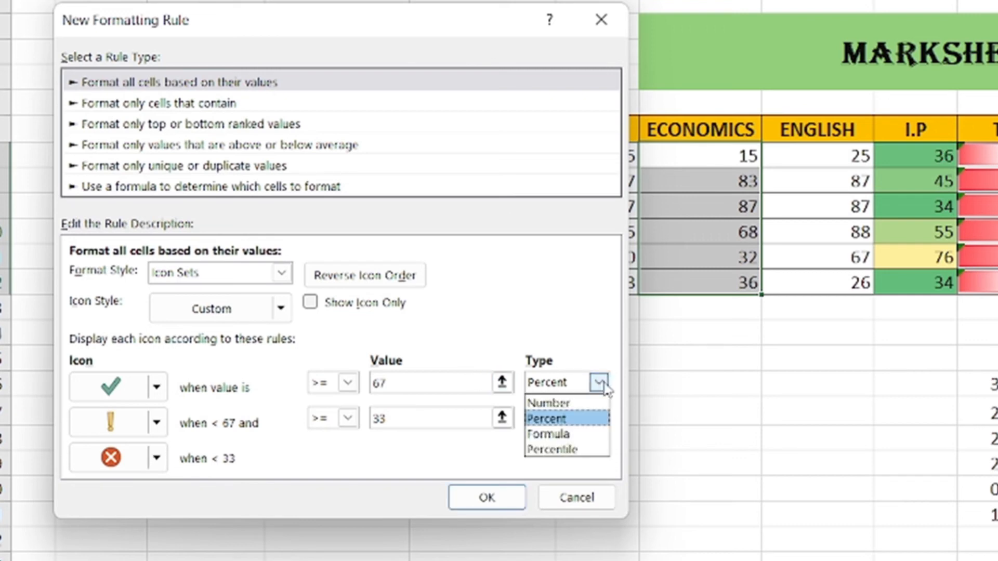
left_click(575, 404)
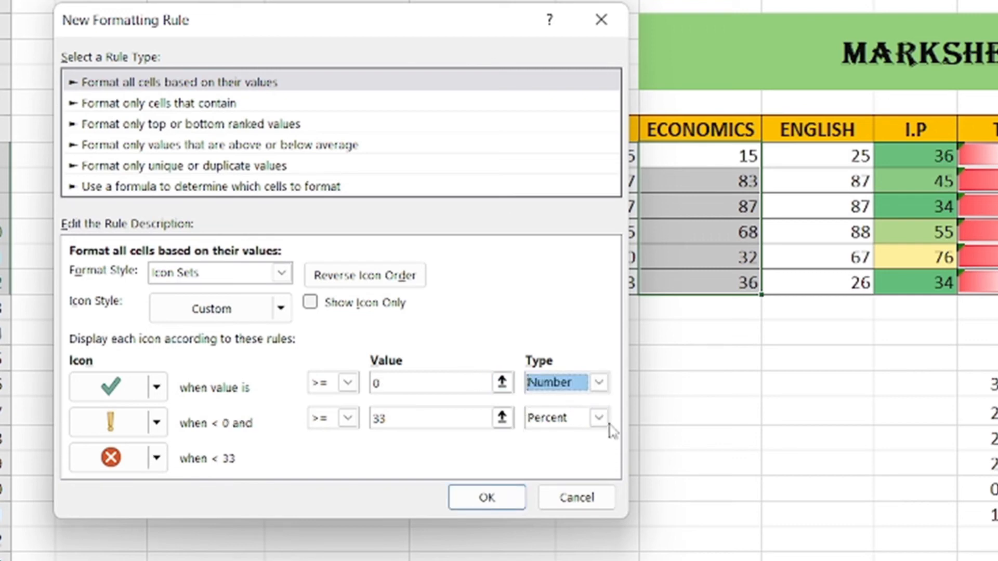
left_click(599, 418)
left_click(577, 437)
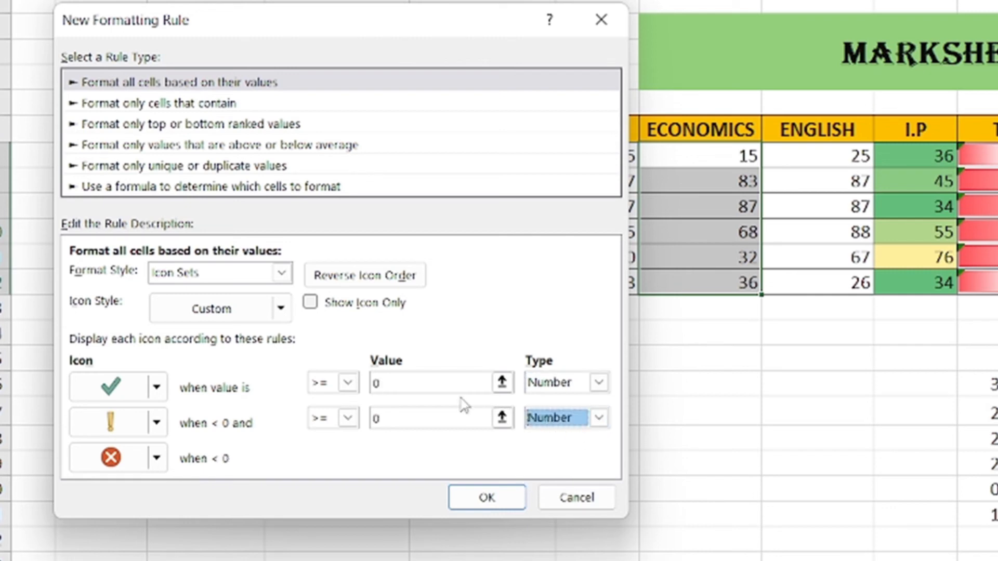
left_click(348, 384)
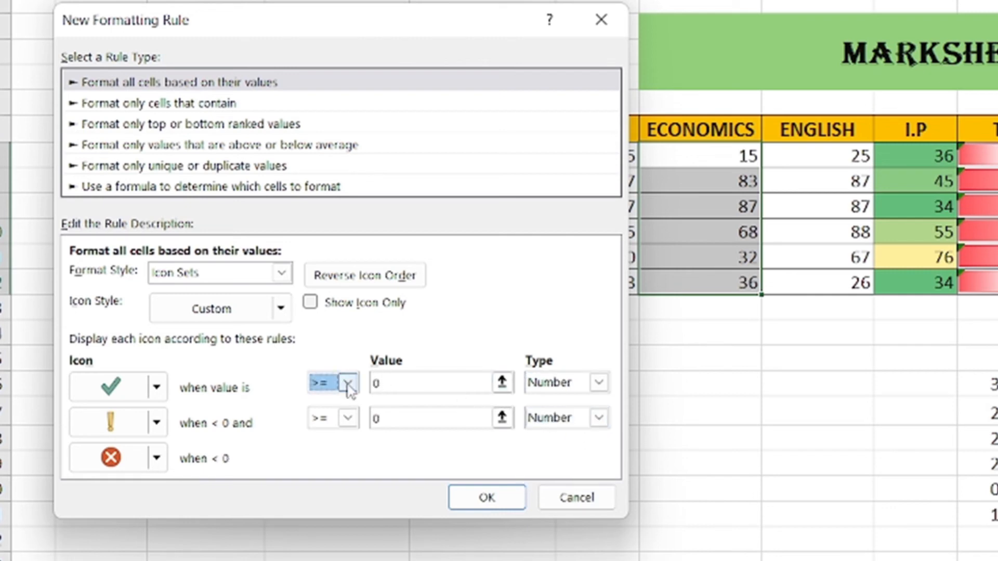
left_click(348, 386)
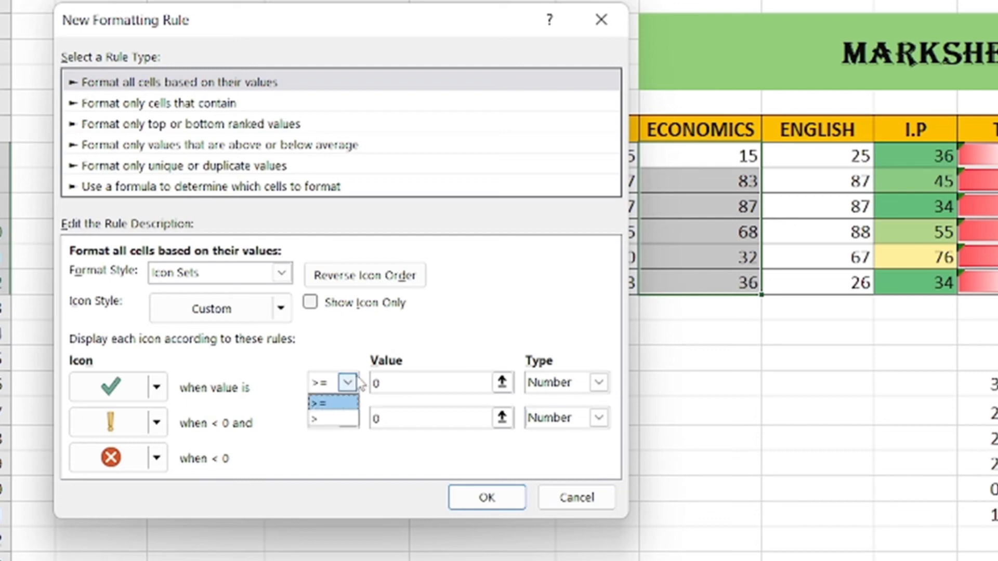
left_click(322, 403)
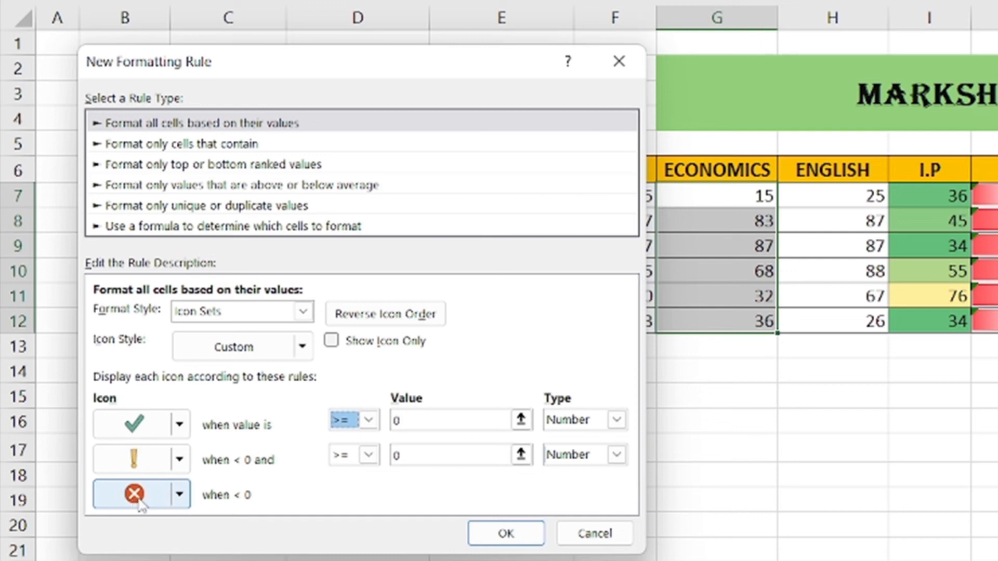
Set the check mark threshold to 50 and the exclamation threshold to 30, and apply the icon rule to the ECONOMICS marks.
left_click(434, 425)
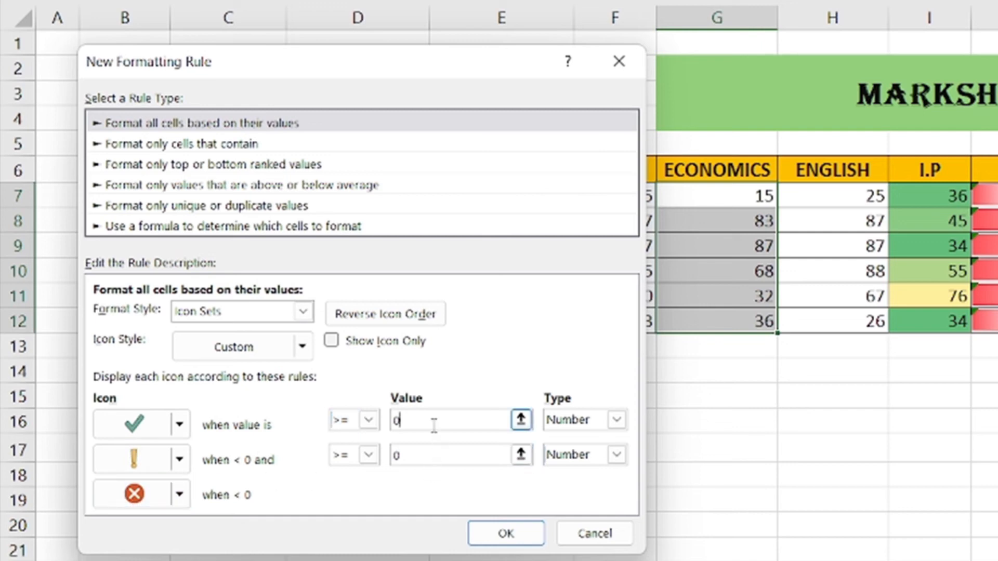
double_click(397, 420)
type("50")
left_click(432, 458)
double_click(397, 455)
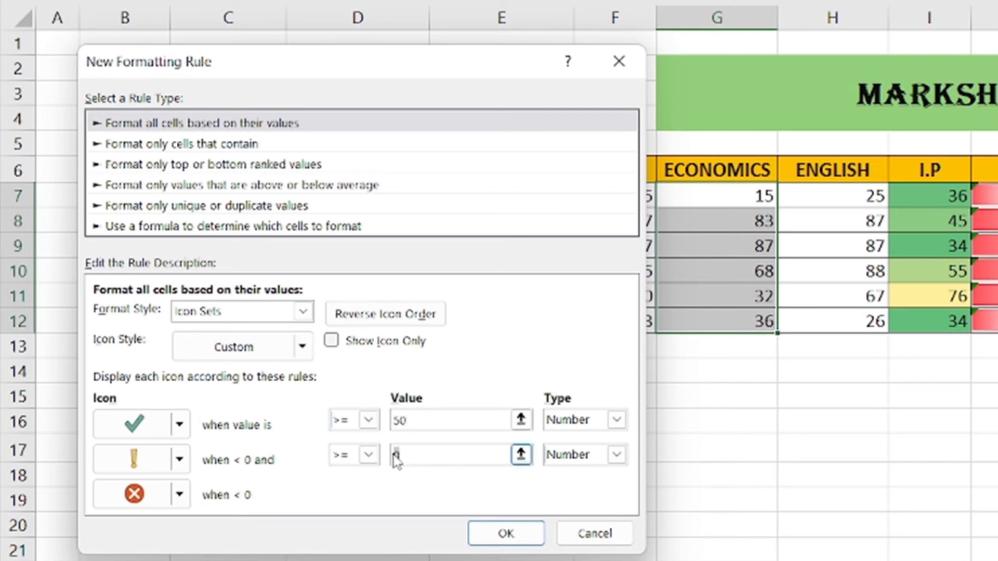
type("30")
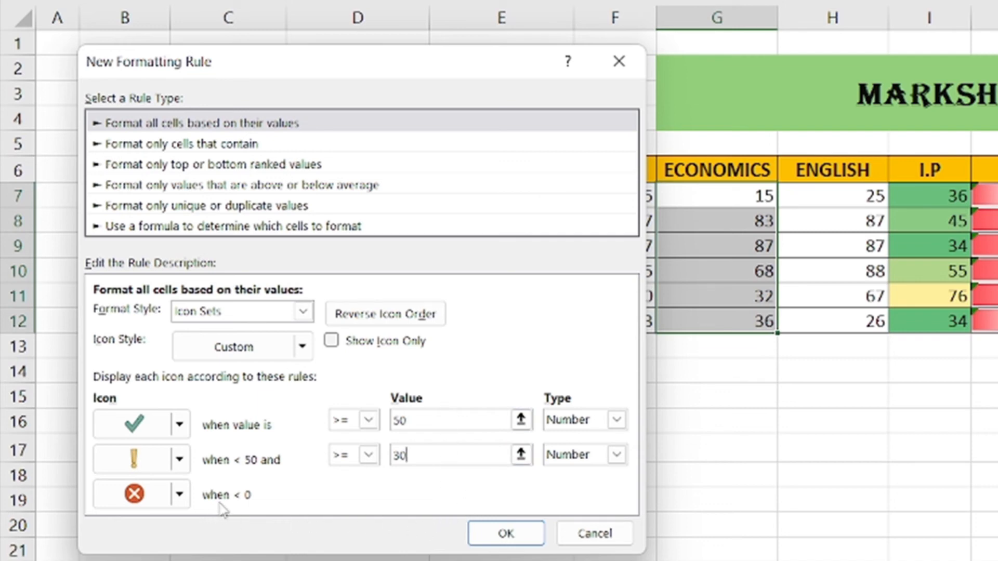
left_click(506, 535)
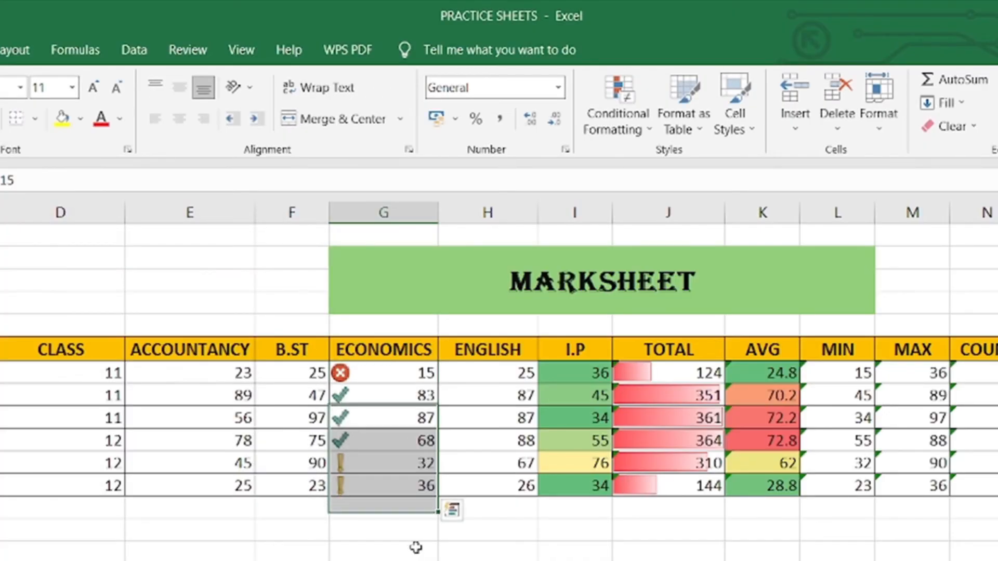
left_click(414, 548)
left_click_drag(415, 404, 416, 479)
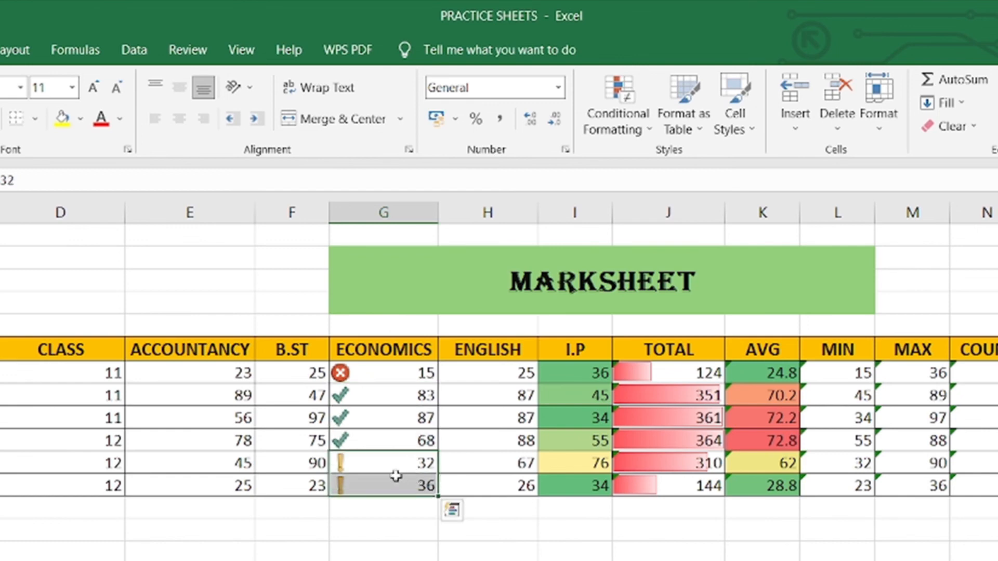
left_click(388, 374)
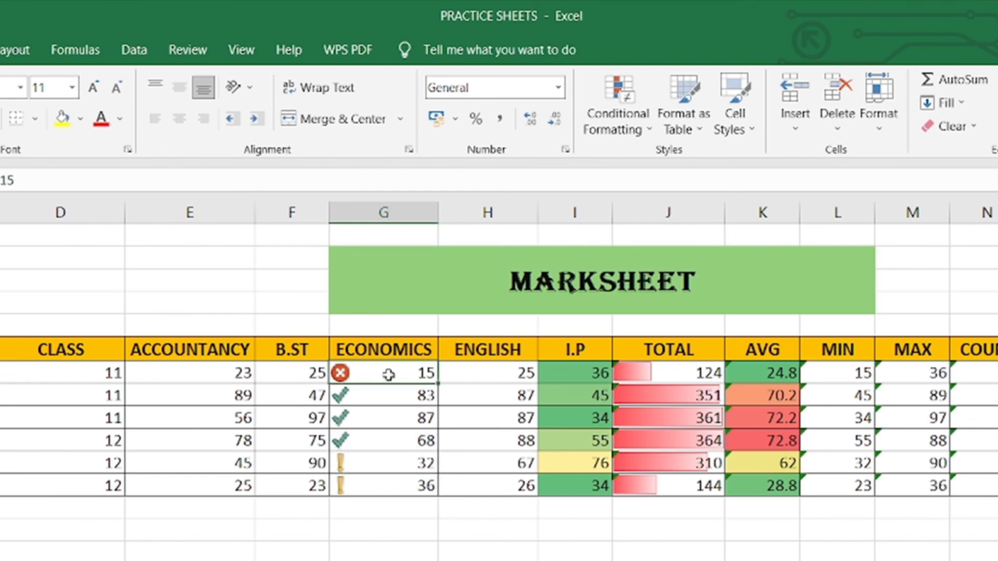
left_click(437, 543)
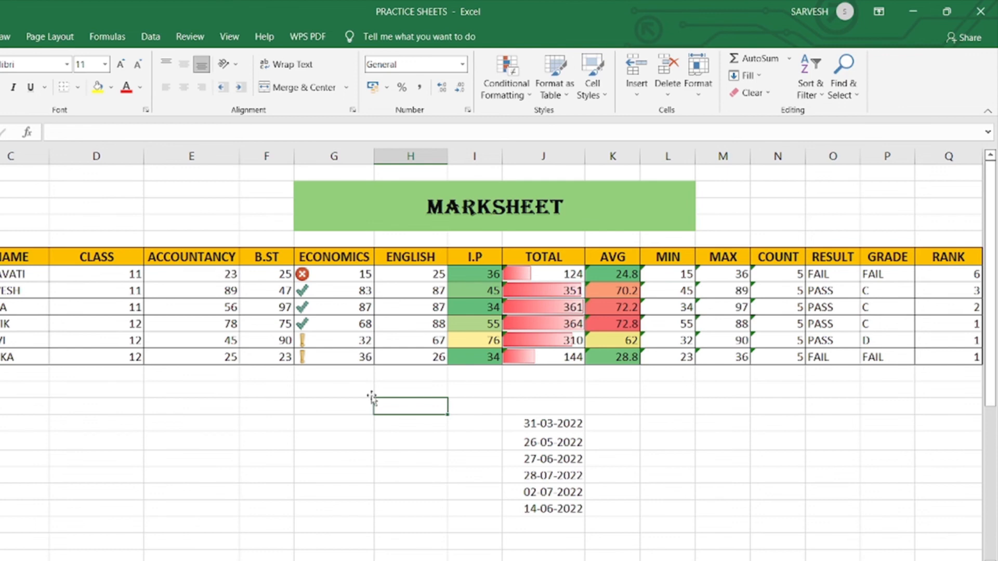
left_click(493, 92)
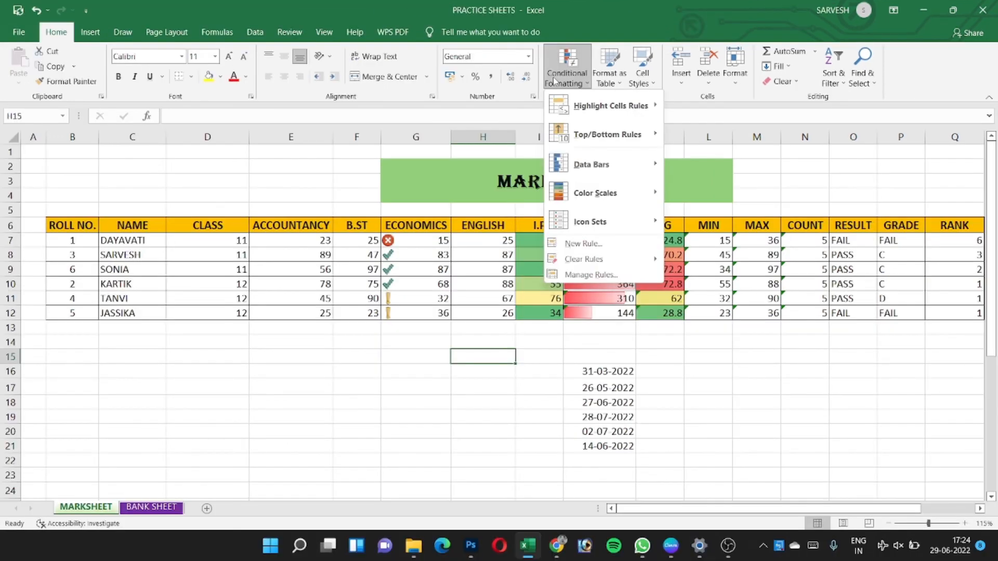
mouse_move(577, 266)
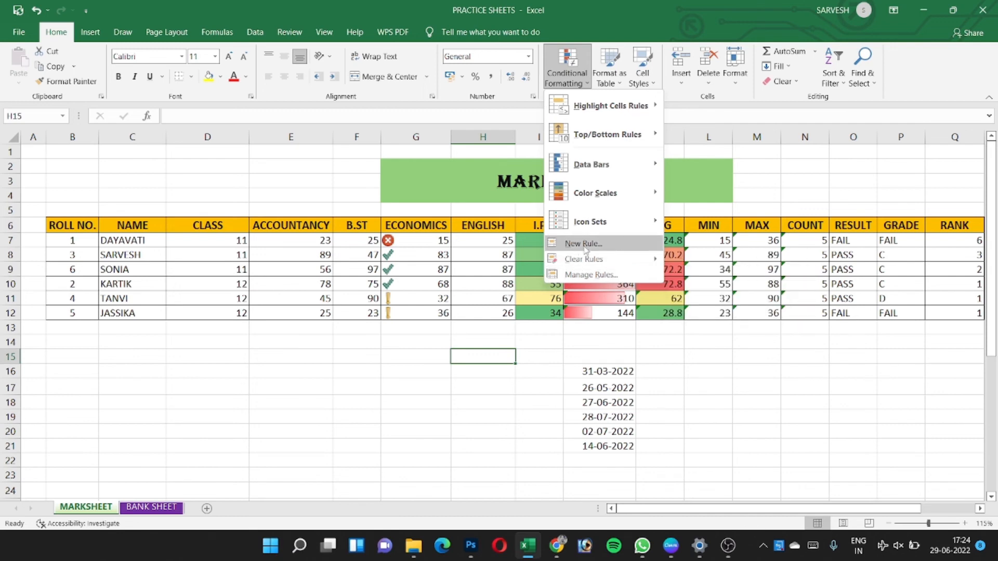
left_click(601, 372)
left_click_drag(602, 373, 620, 433)
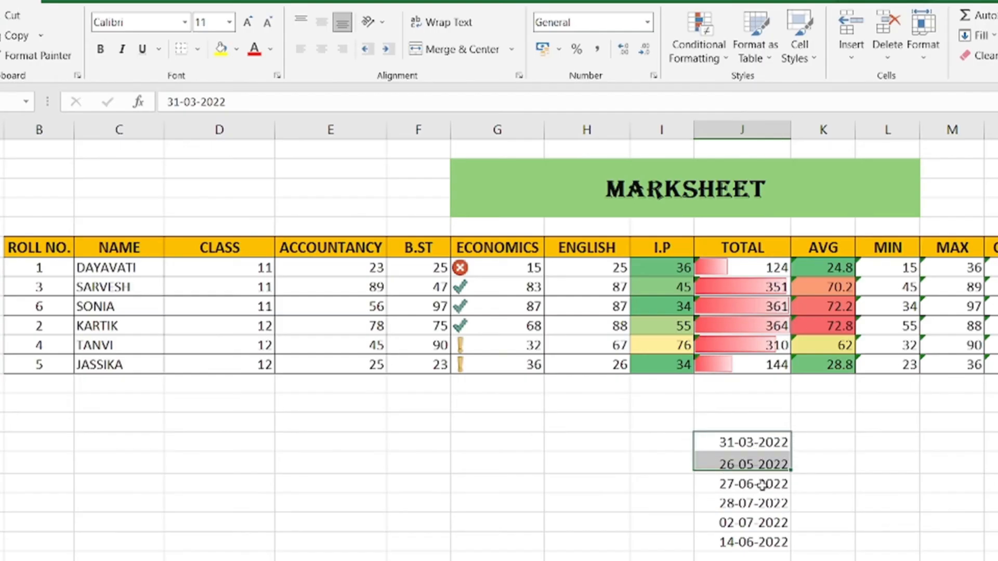
left_click_drag(770, 526, 777, 540)
left_click(699, 51)
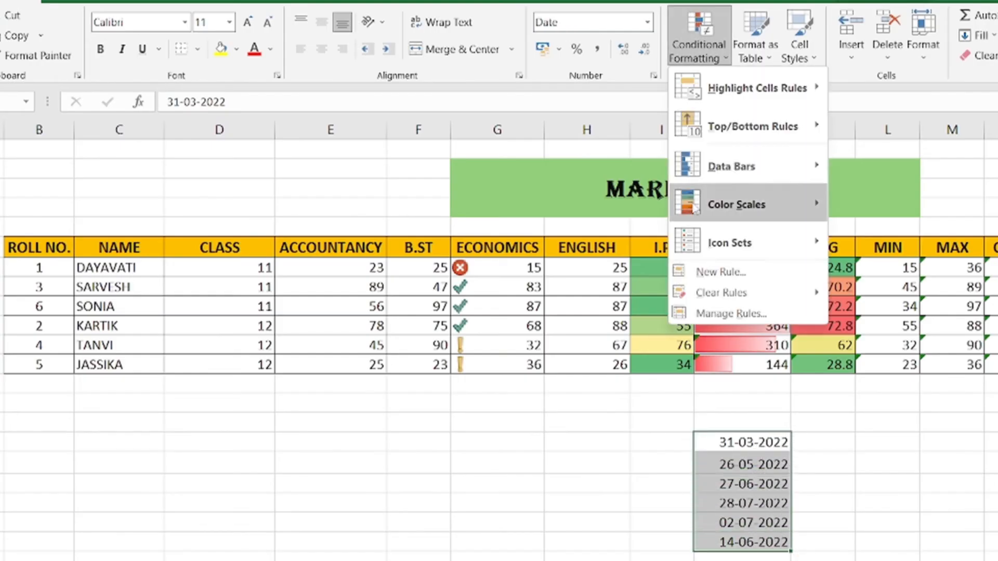
left_click(727, 273)
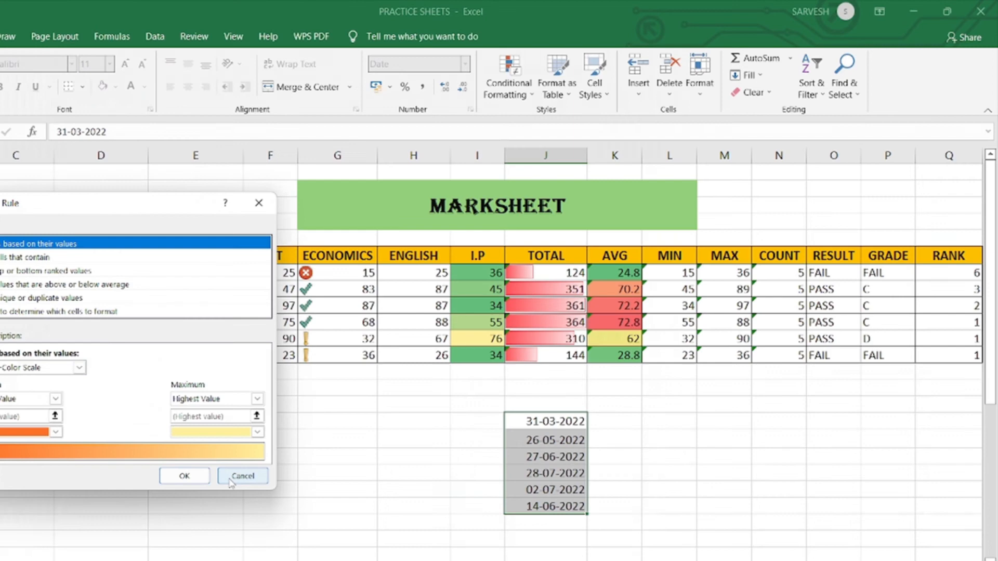
left_click(544, 511)
Open the Conditional Formatting Rules Manager and list the formatting rules for This Worksheet.
left_click(443, 289)
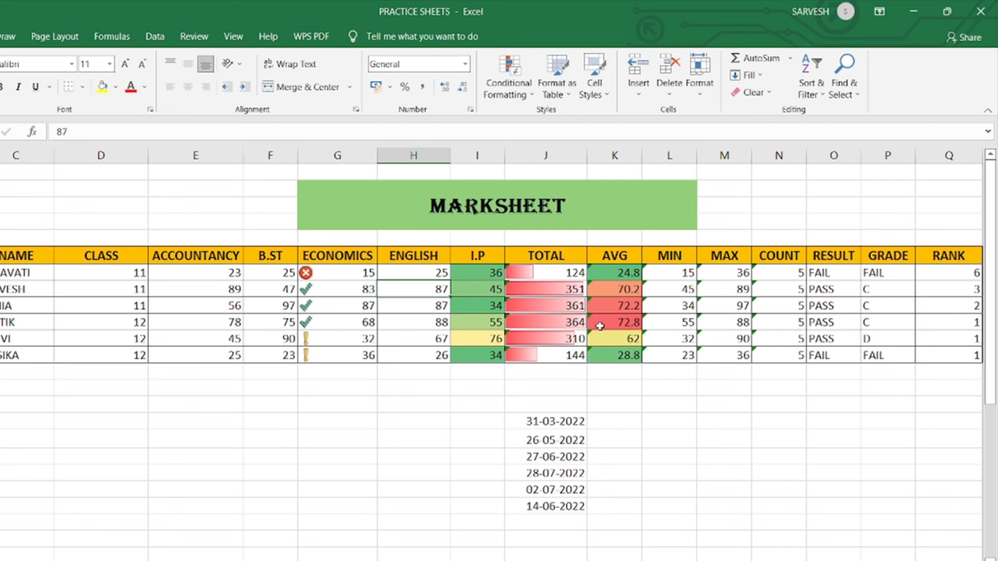
left_click(508, 78)
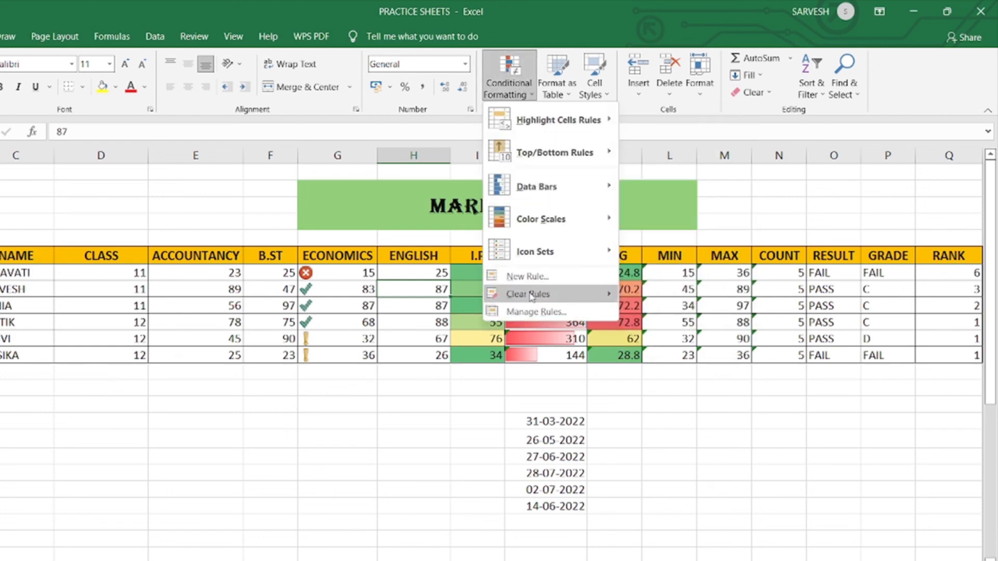
mouse_move(531, 296)
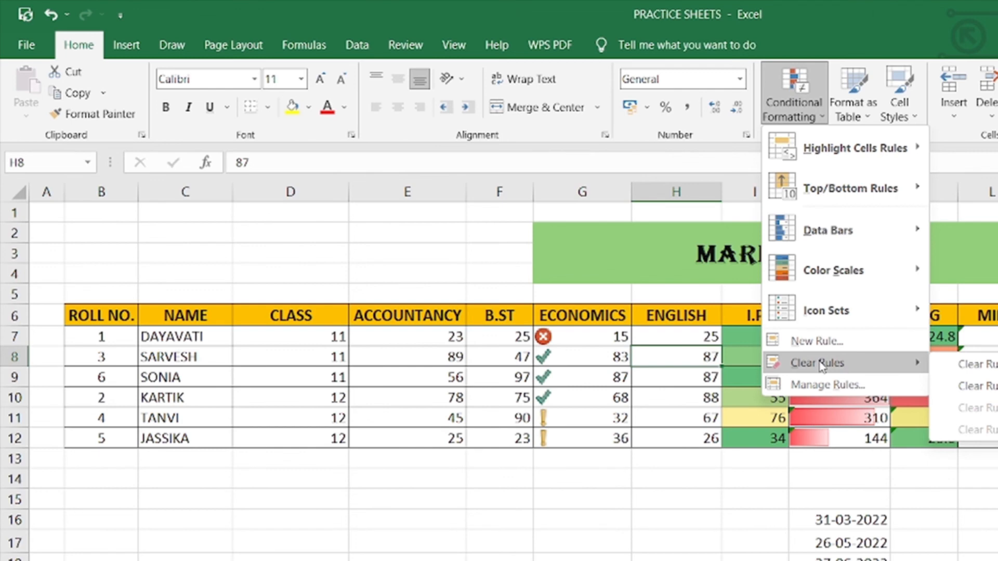
left_click(835, 394)
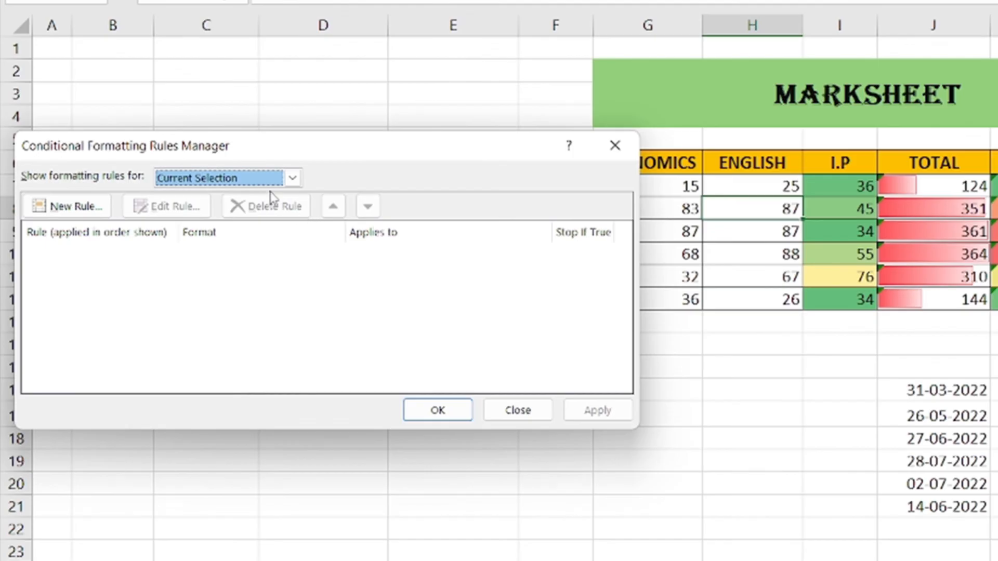
left_click(272, 182)
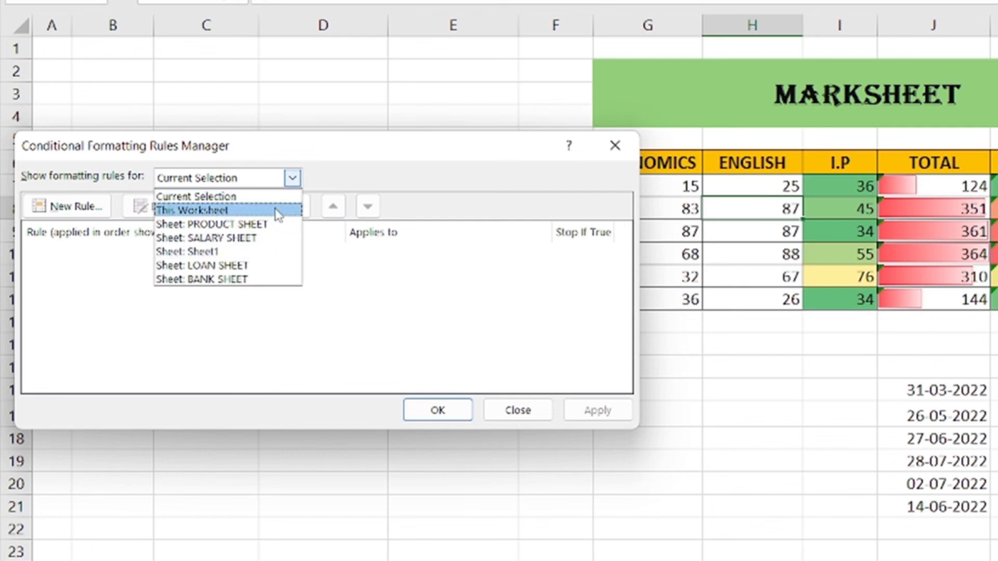
key("Down")
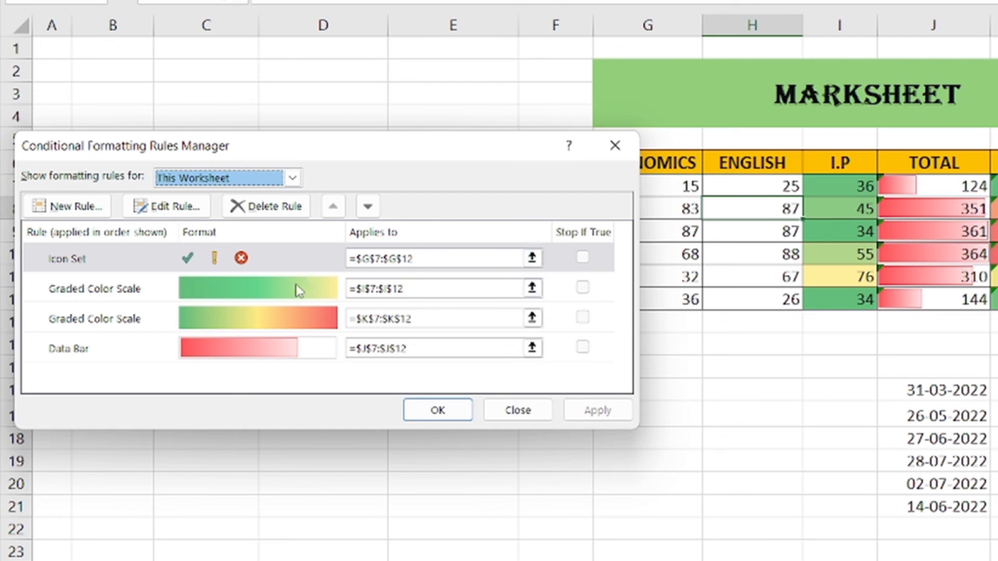
Edit the Data Bar rule on the TOTAL values in J7:J12 to use the standard orange fill color, apply it and close the rules manager.
left_click(280, 356)
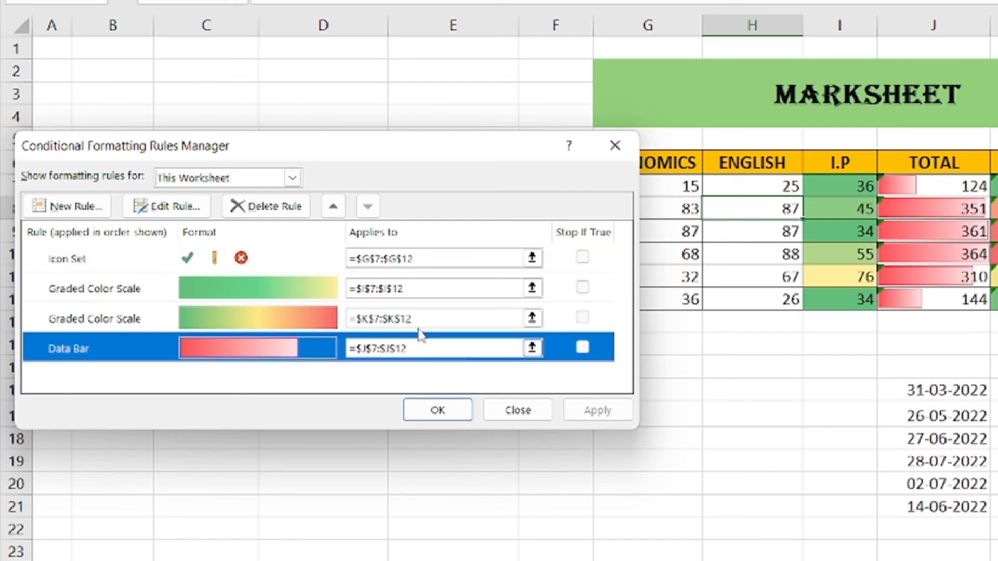
left_click(182, 209)
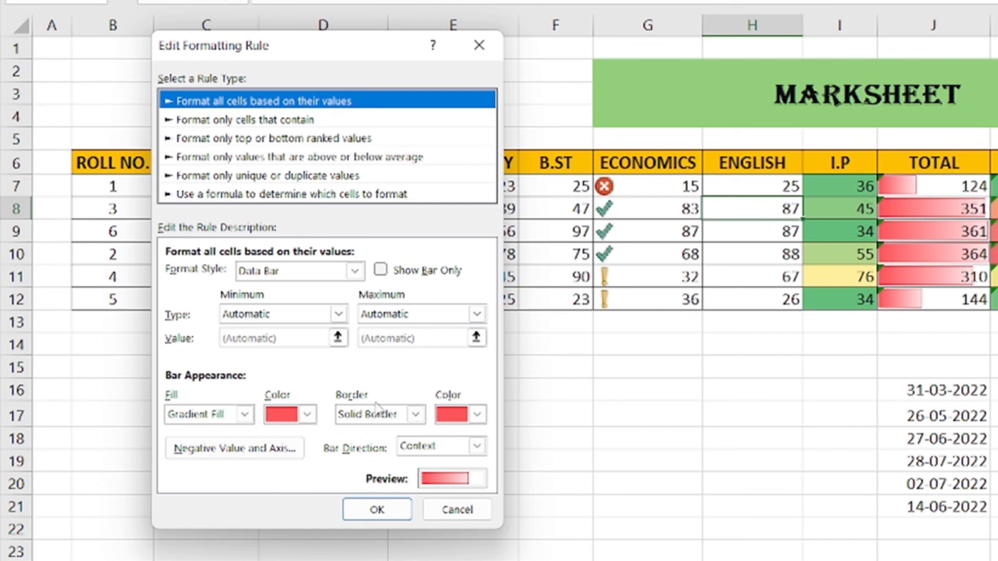
left_click(305, 415)
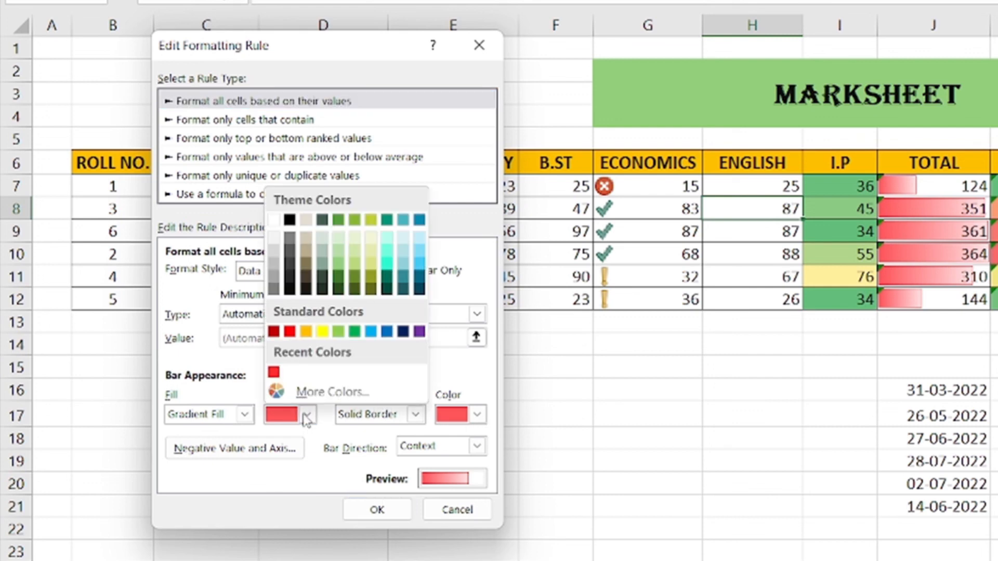
left_click(305, 333)
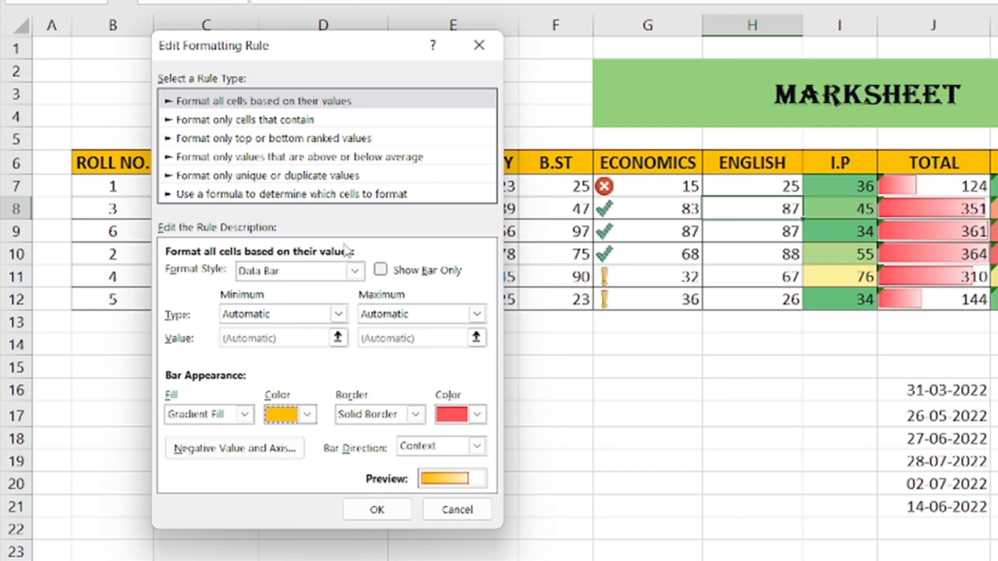
left_click(381, 512)
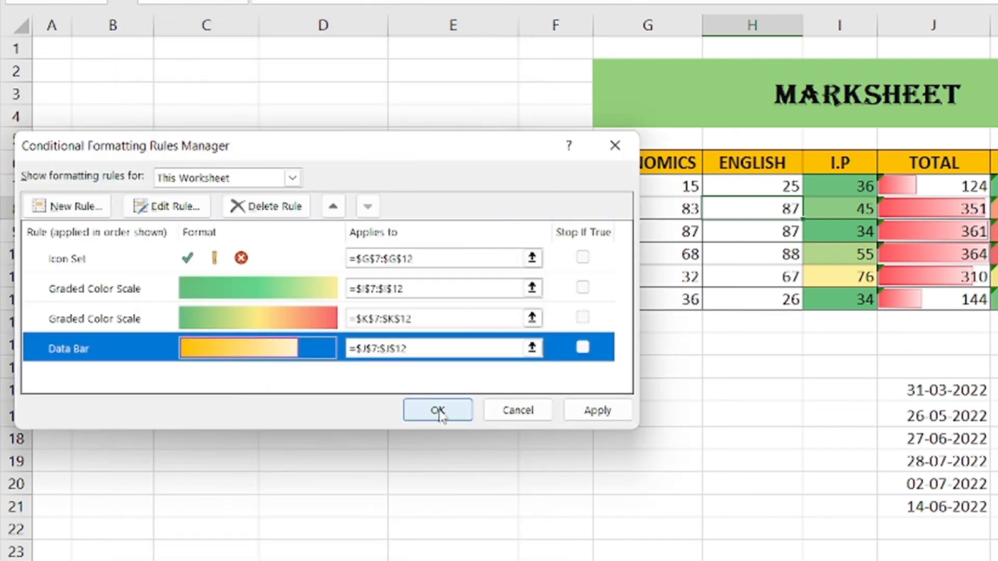
left_click(586, 413)
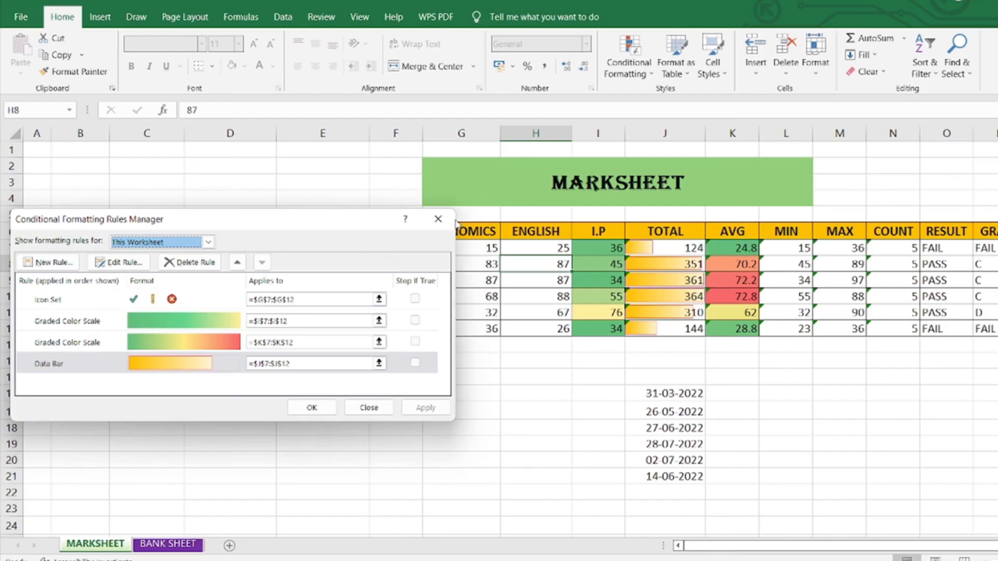
left_click(438, 219)
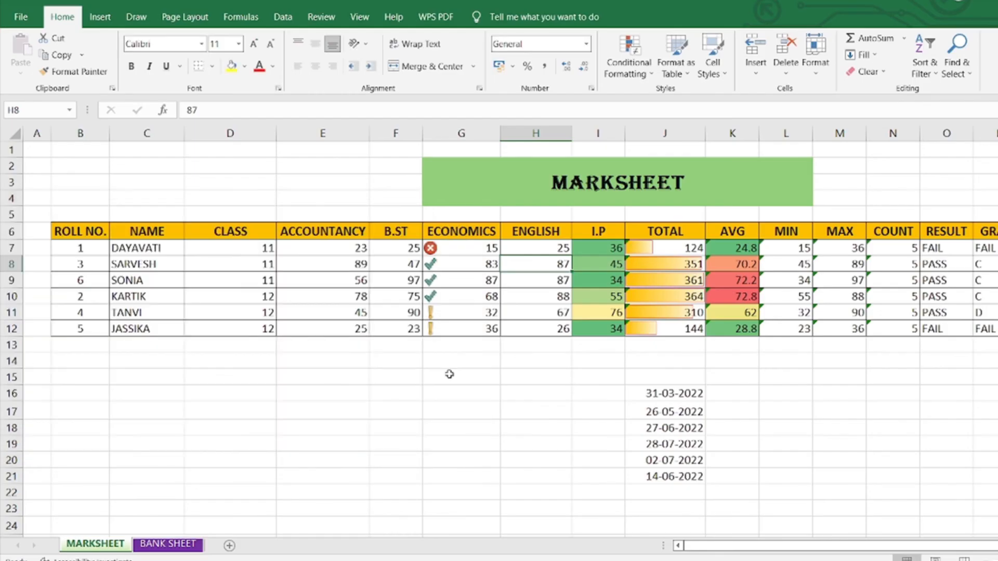